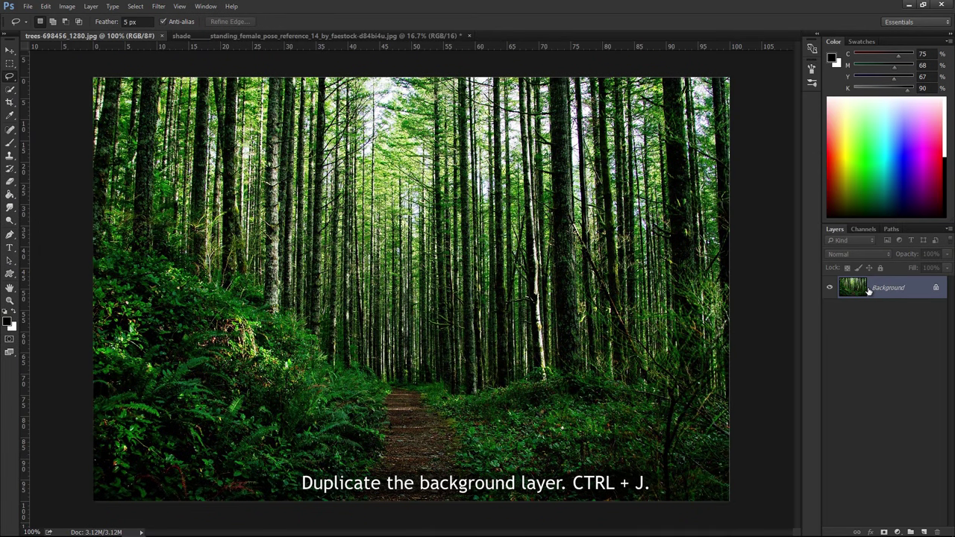
# - Duplicate the Background as a layer named Forest and hide the original Background layer
pyautogui.hotkey('ctrl', 'j')
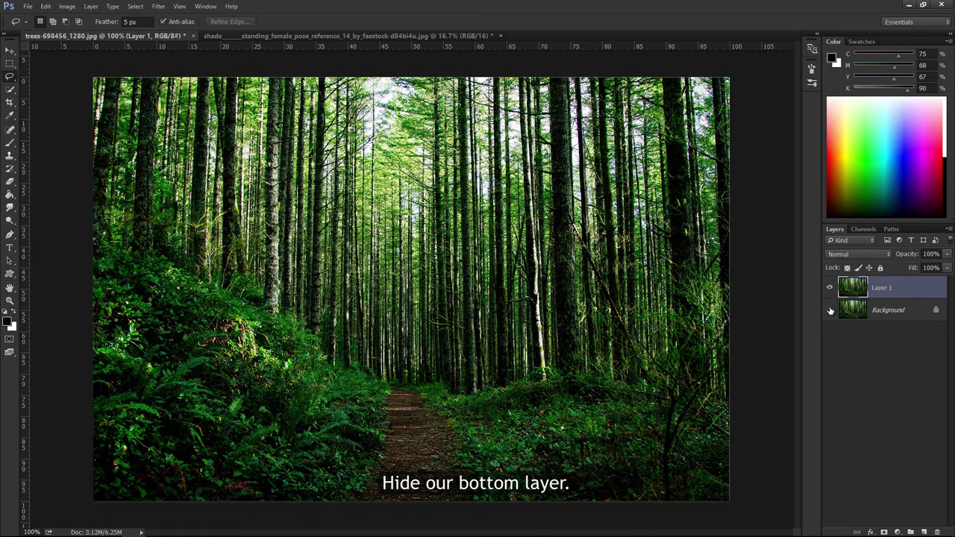
pyautogui.click(834, 309)
pyautogui.doubleClick(882, 287)
pyautogui.write('Forest')
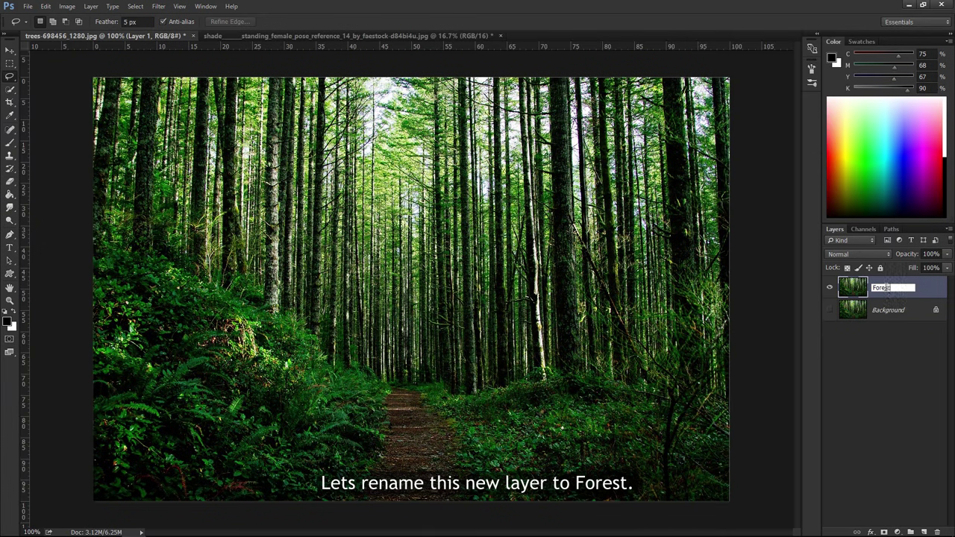
pyautogui.press('Return')
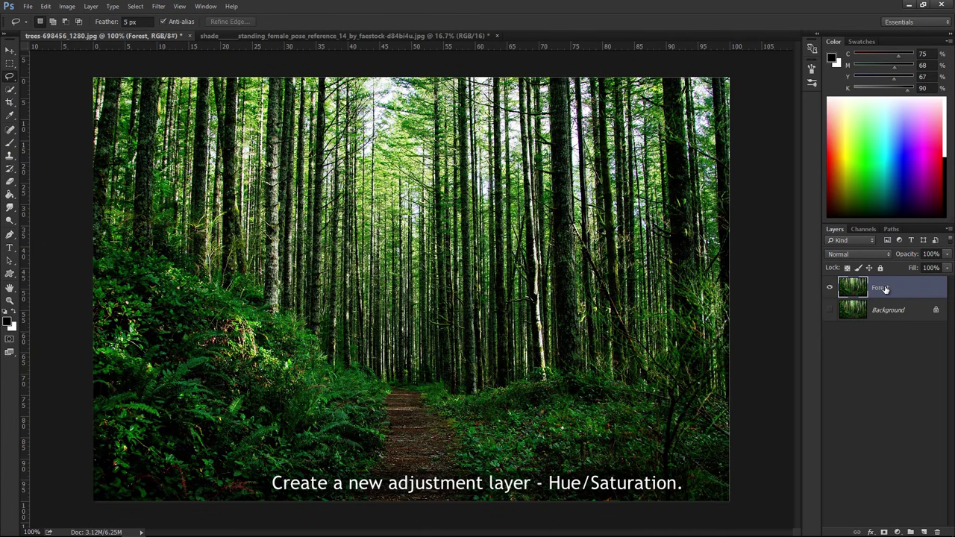
# - Clip a Hue/Saturation adjustment to Forest with Saturation -64 and Lightness -61
pyautogui.click(901, 531)
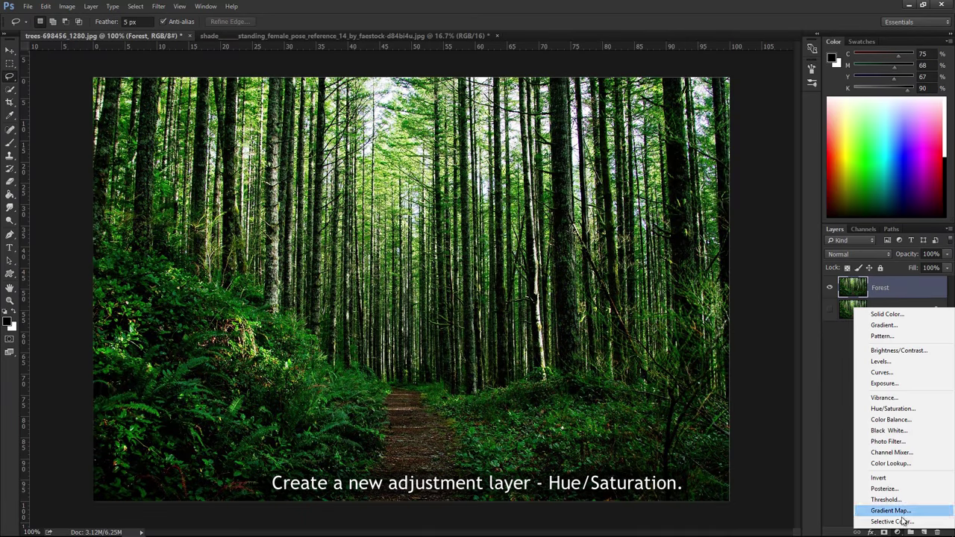
pyautogui.click(924, 409)
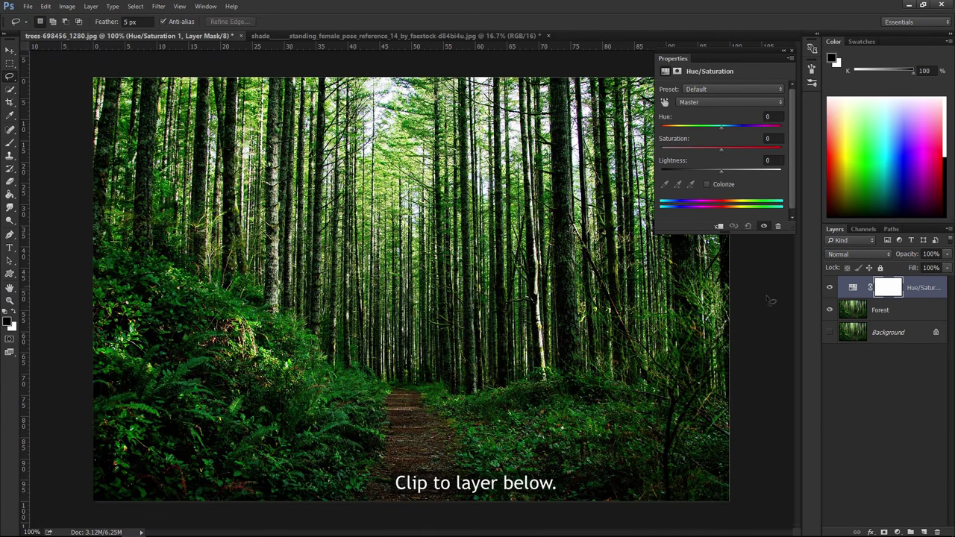
pyautogui.click(720, 227)
pyautogui.moveTo(722, 146); pyautogui.dragTo(691, 143)
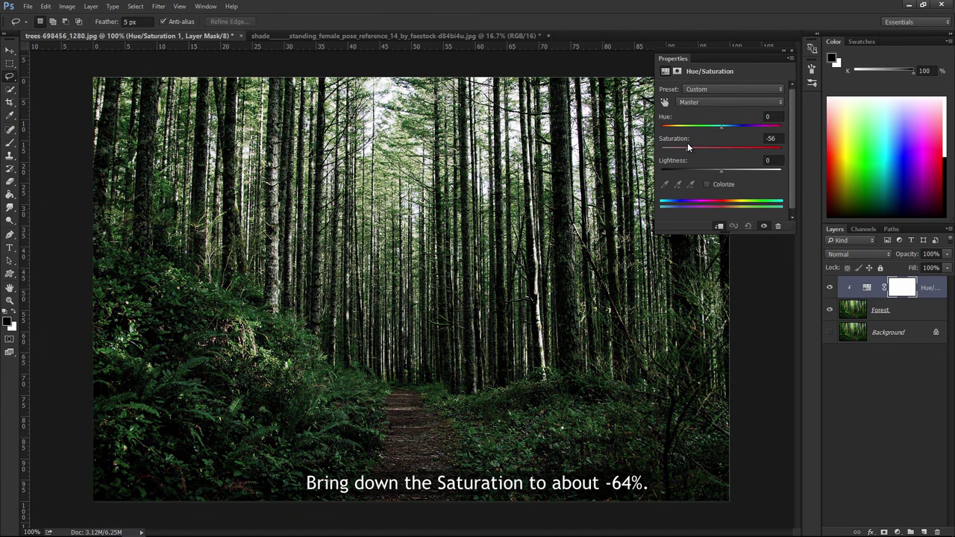
pyautogui.moveTo(688, 145); pyautogui.dragTo(685, 145)
pyautogui.moveTo(682, 143); pyautogui.dragTo(683, 142)
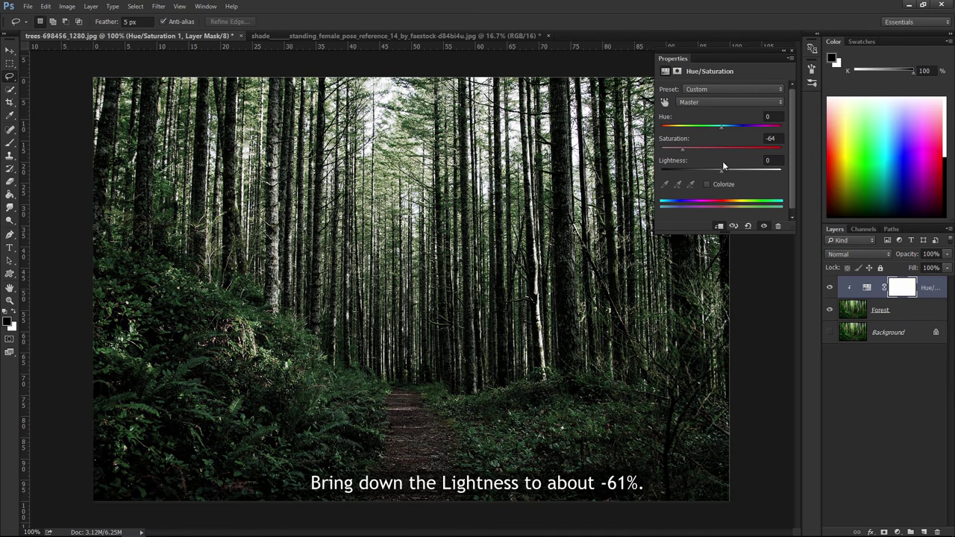
pyautogui.moveTo(721, 172); pyautogui.dragTo(684, 171)
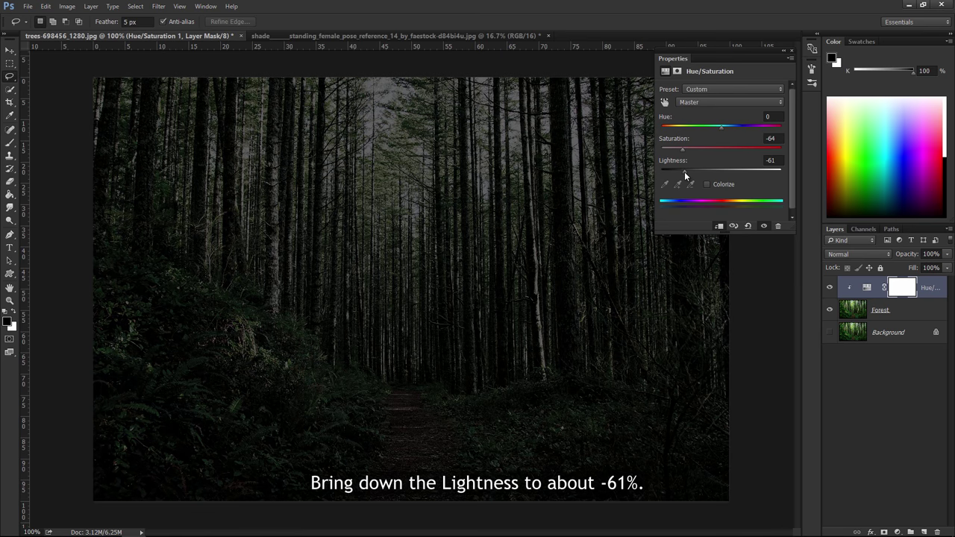
pyautogui.click(791, 53)
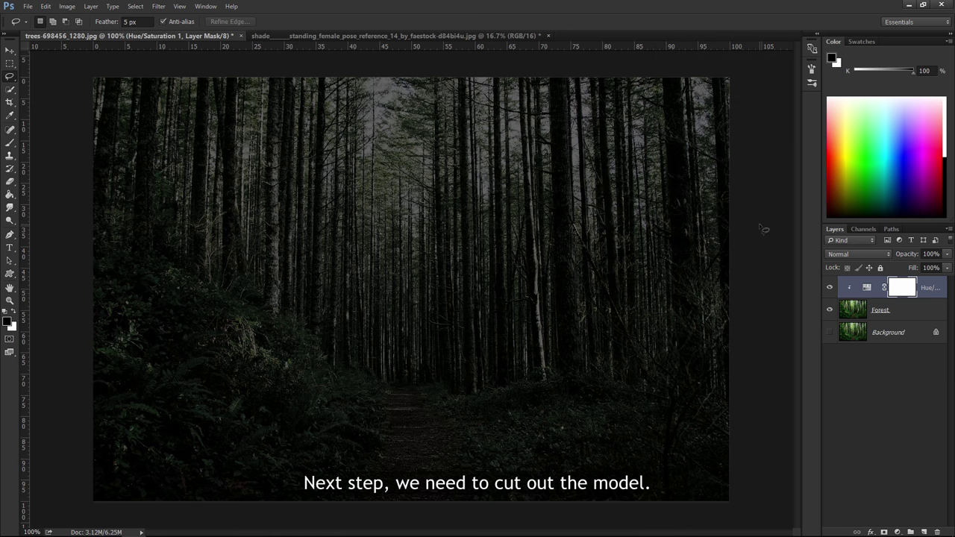
# - Switch to the model photo and zoom in on her head
pyautogui.click(373, 36)
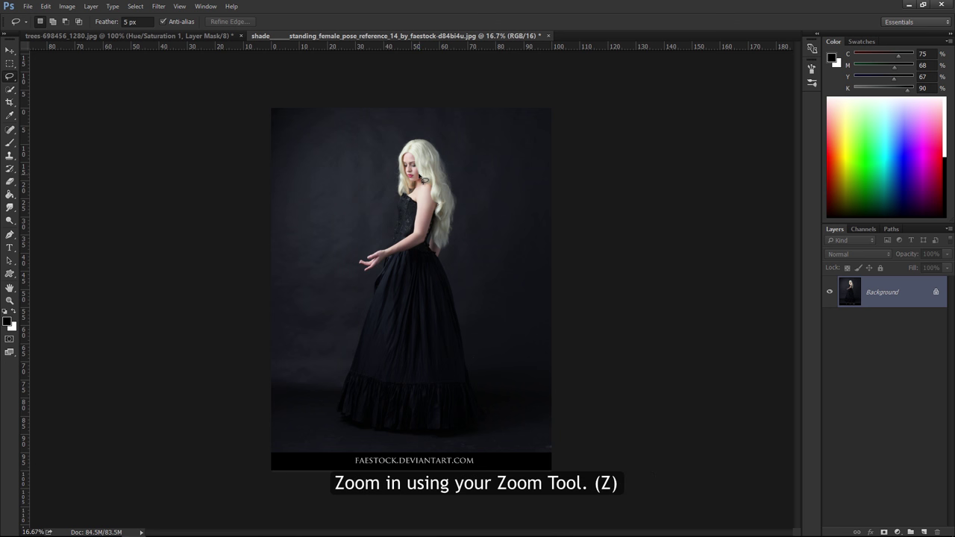
pyautogui.press('z')
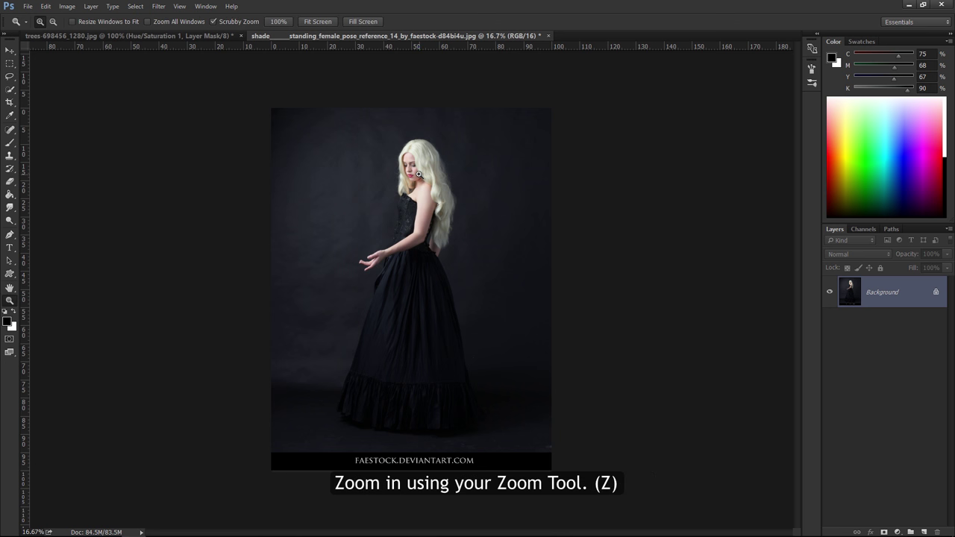
pyautogui.moveTo(424, 142)
pyautogui.mouseDown()
pyautogui.moveTo(507, 143)
pyautogui.moveTo(499, 143)
pyautogui.mouseUp()
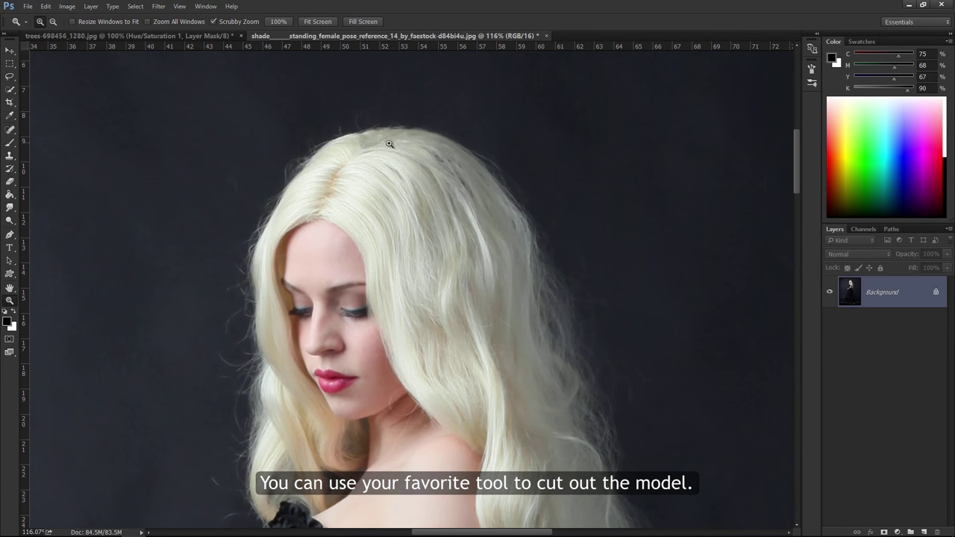
# - Trace a closed Pen Tool path along the outline of her hair and shoulder
pyautogui.press('p')
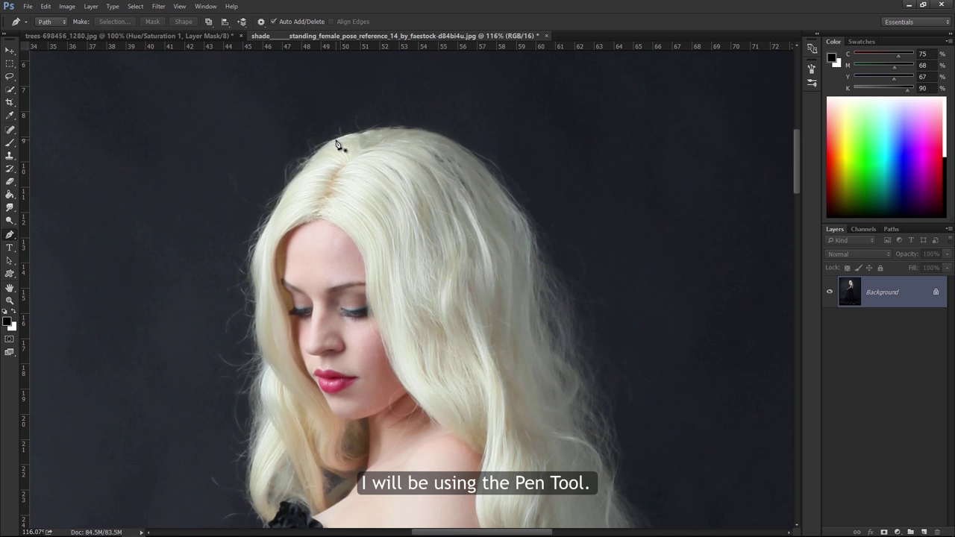
pyautogui.click(335, 139)
pyautogui.moveTo(358, 131); pyautogui.dragTo(399, 130)
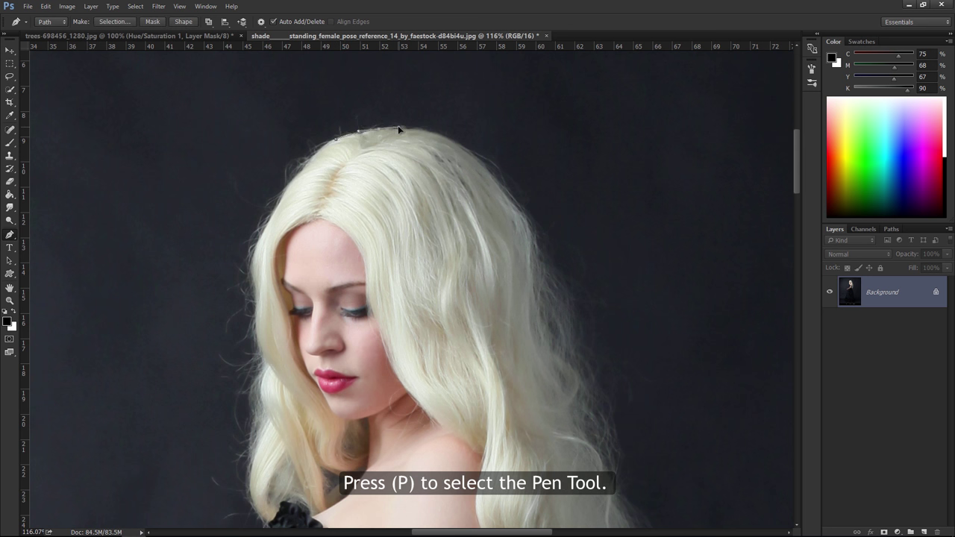
pyautogui.click(466, 150)
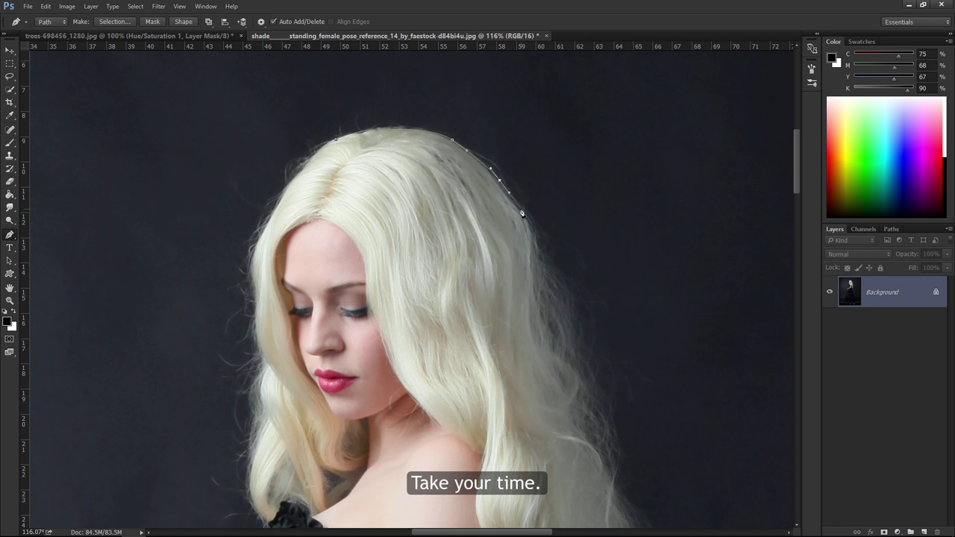
pyautogui.click(530, 215)
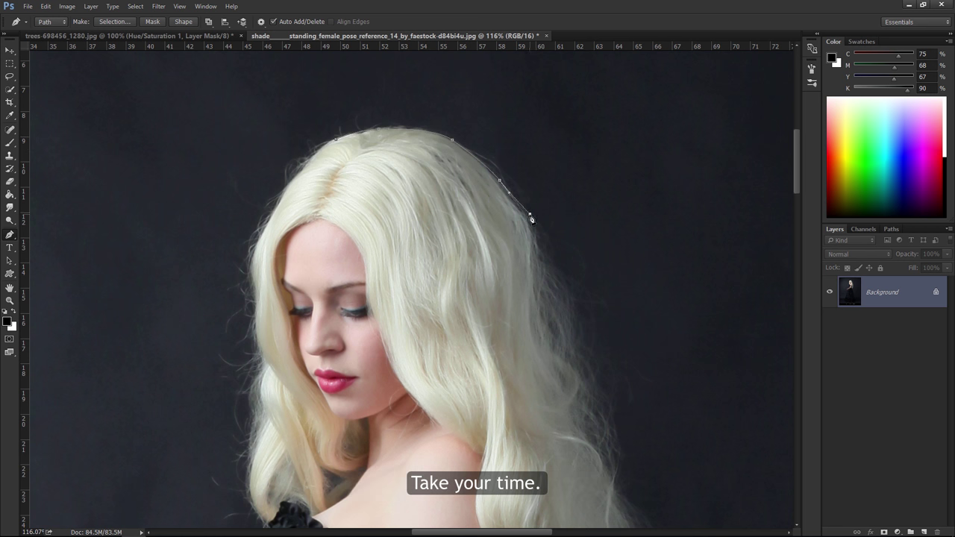
pyautogui.click(543, 257)
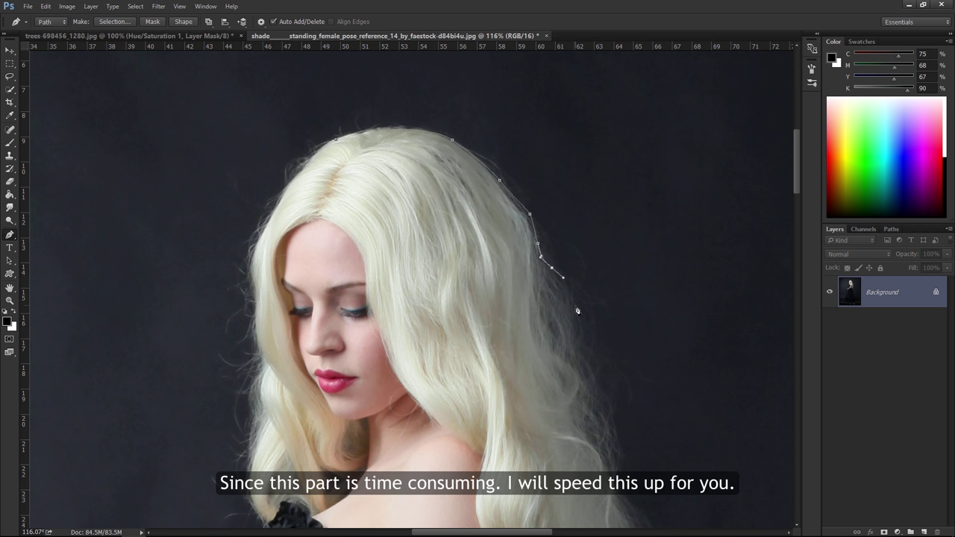
pyautogui.moveTo(579, 316); pyautogui.dragTo(580, 334)
pyautogui.click(583, 350)
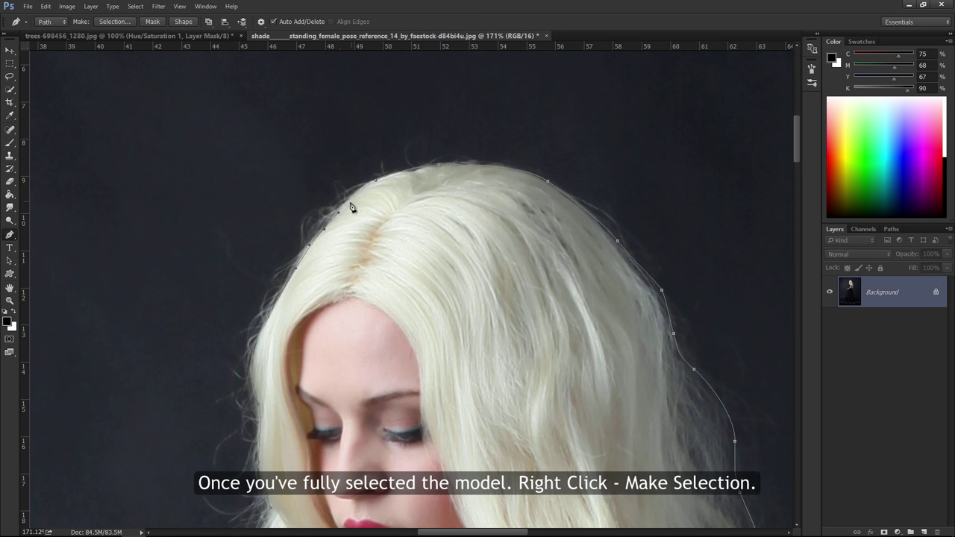
pyautogui.click(373, 182)
# - Convert the hair path into a 0-pixel-feather selection and open Refine Edge
pyautogui.rightClick(372, 205)
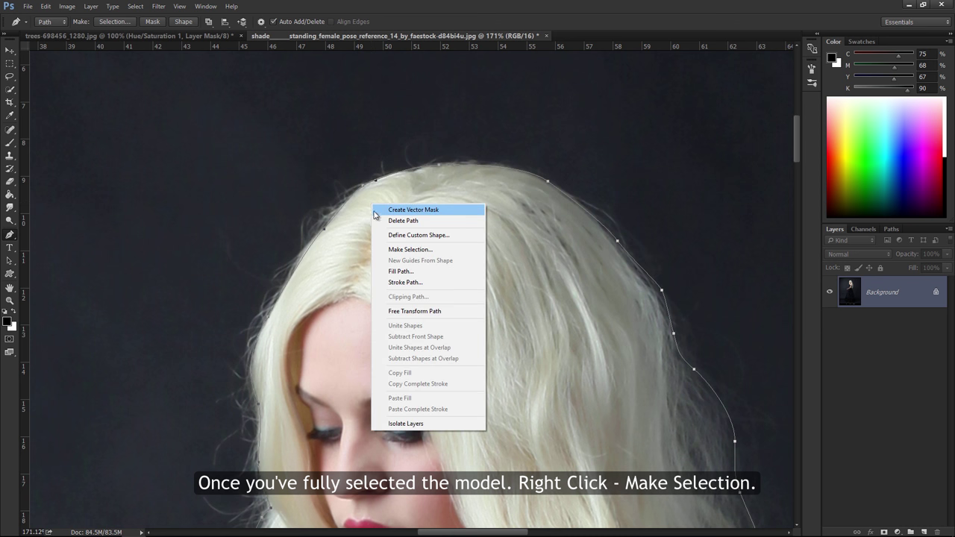
pyautogui.click(376, 250)
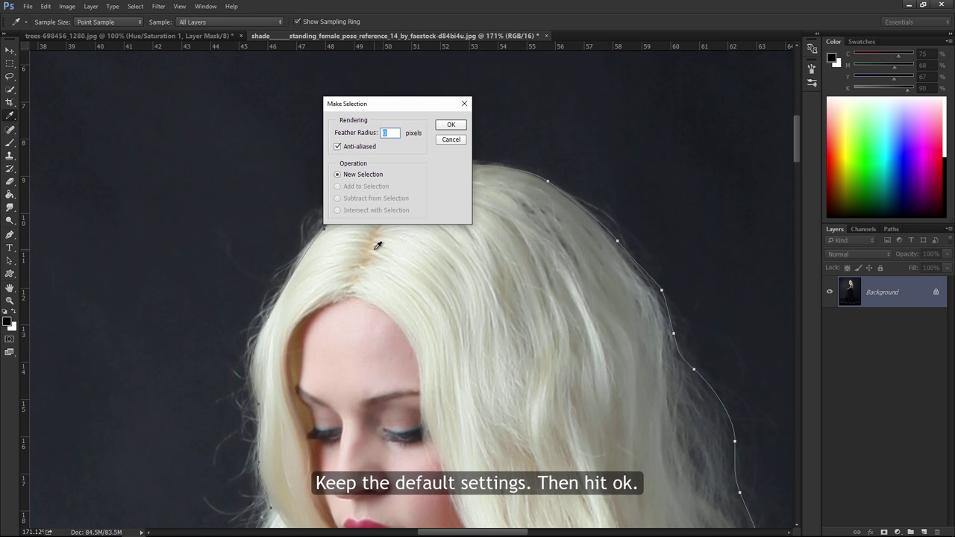
pyautogui.click(450, 126)
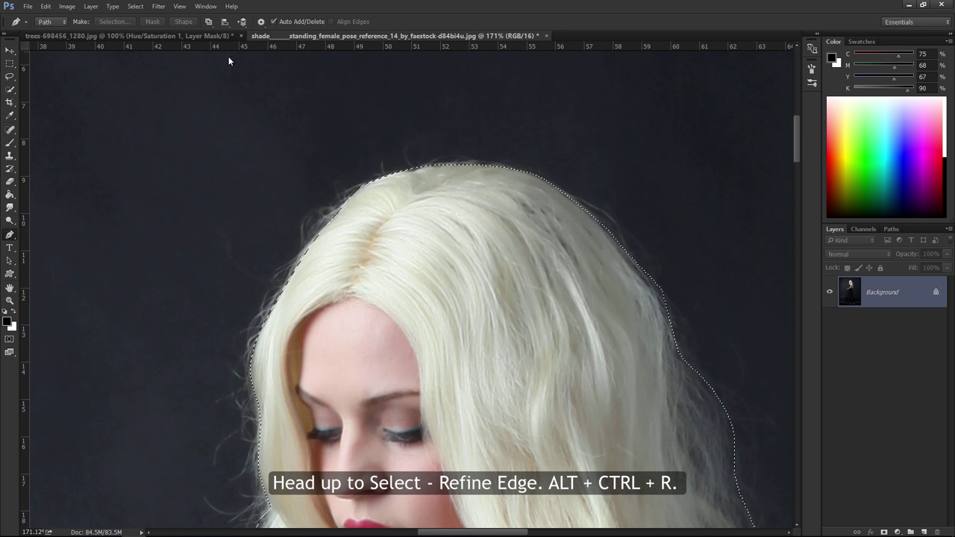
pyautogui.click(137, 7)
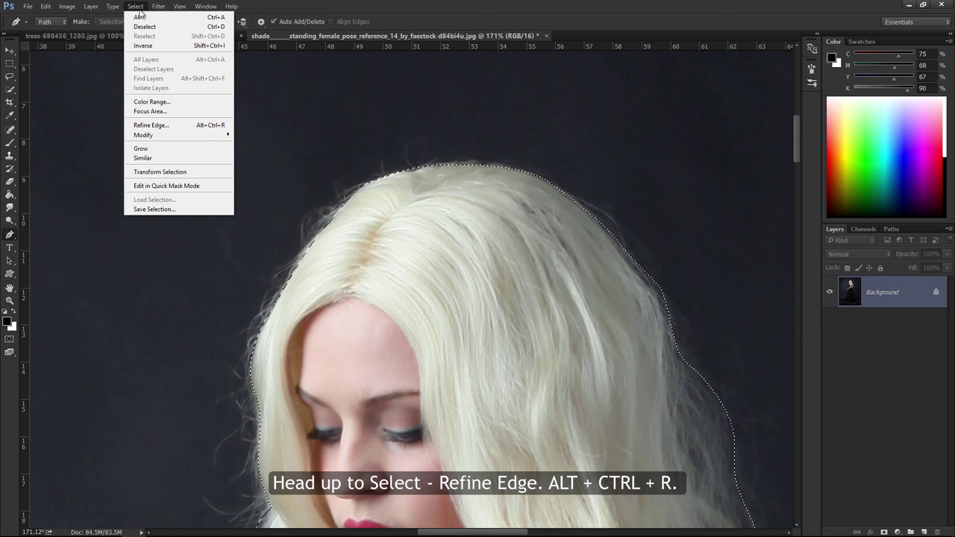
pyautogui.click(129, 125)
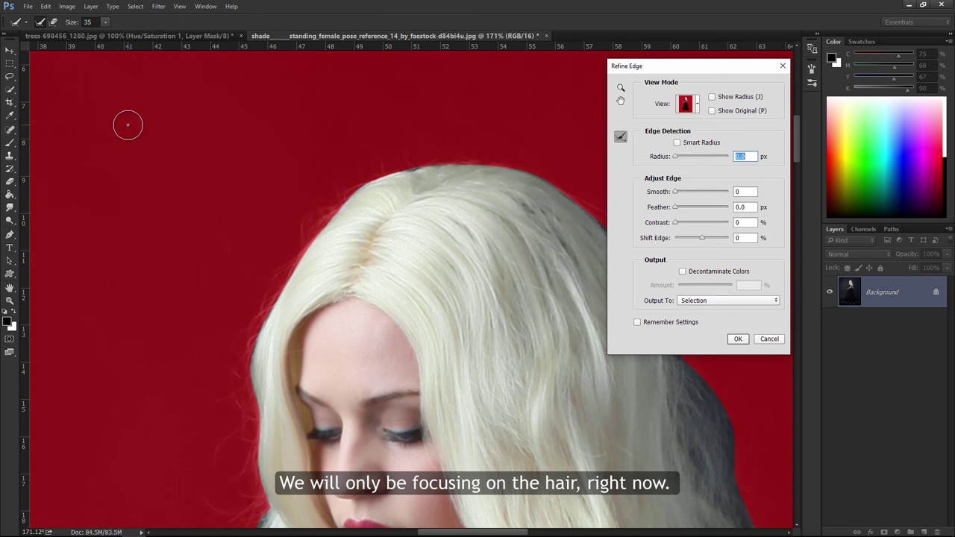
# - Frame the whole head and paint the Refine Radius brush along the right and top hair edges
pyautogui.moveTo(486, 262); pyautogui.dragTo(385, 104)
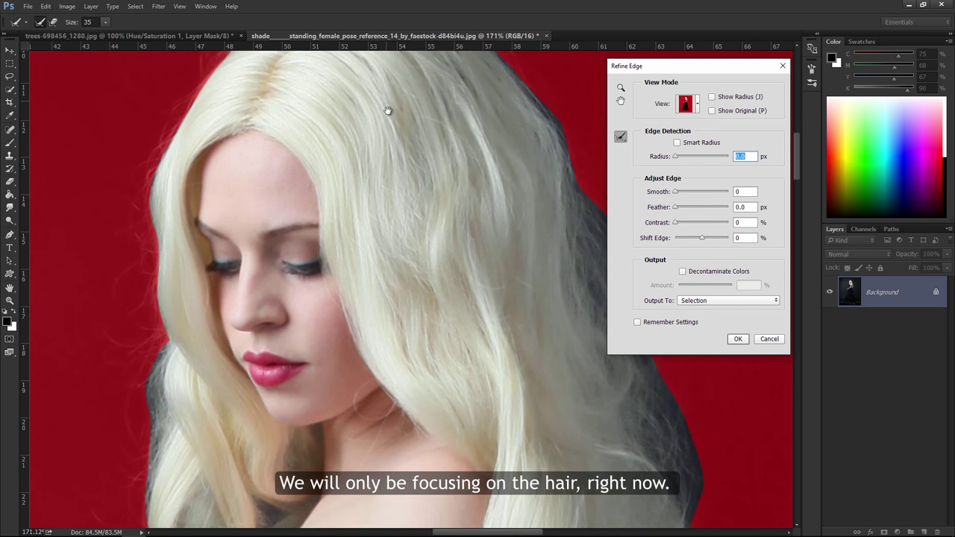
pyautogui.click(622, 88)
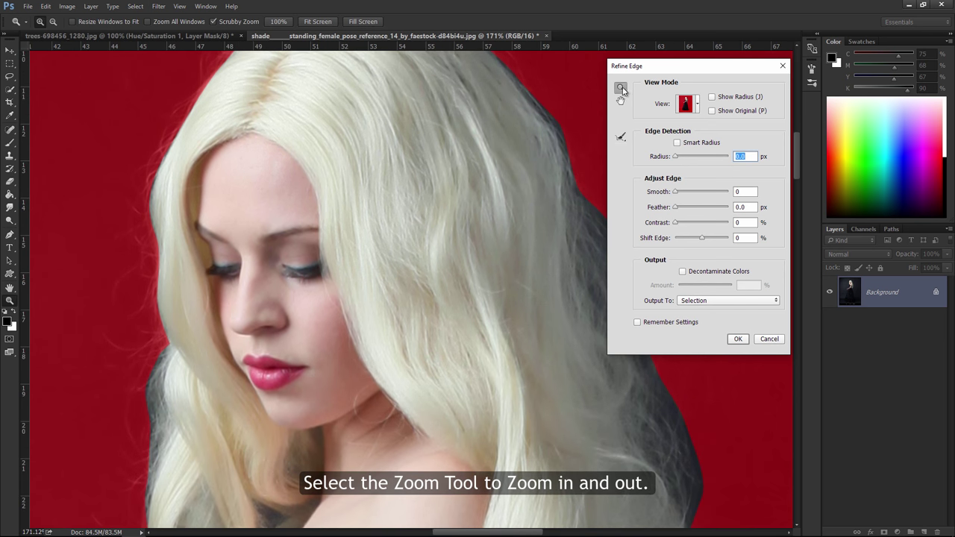
pyautogui.moveTo(451, 222)
pyautogui.mouseDown()
pyautogui.moveTo(433, 214)
pyautogui.moveTo(460, 253)
pyautogui.moveTo(437, 209)
pyautogui.moveTo(443, 291)
pyautogui.mouseUp()
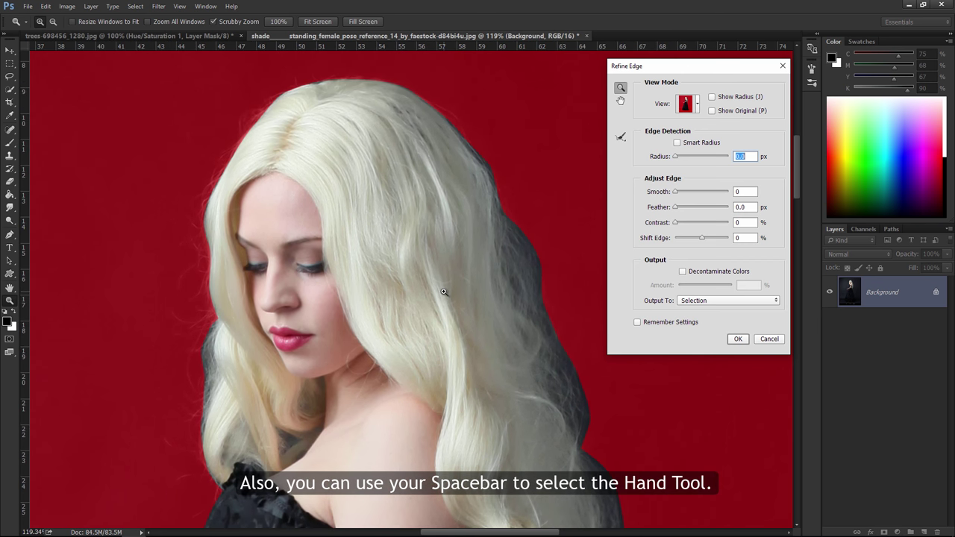
pyautogui.click(621, 137)
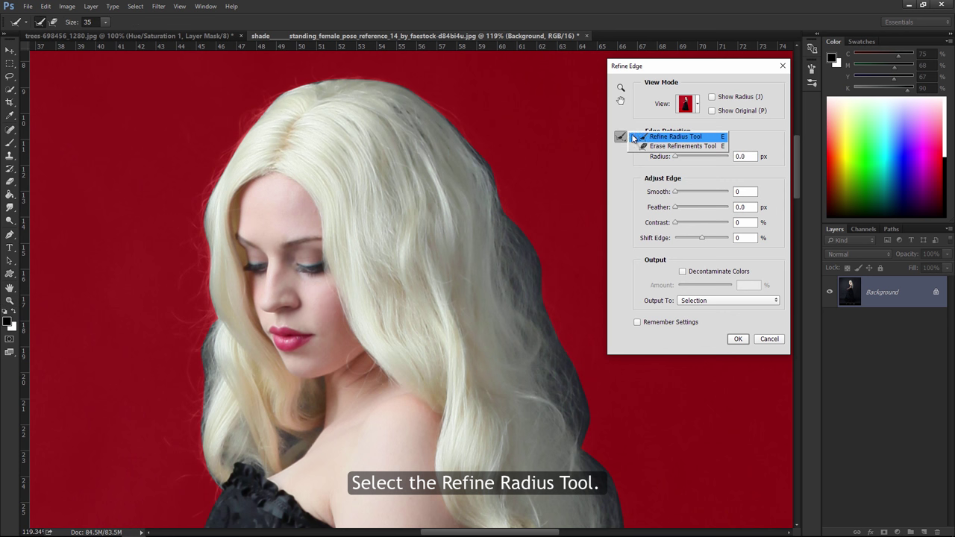
pyautogui.click(642, 138)
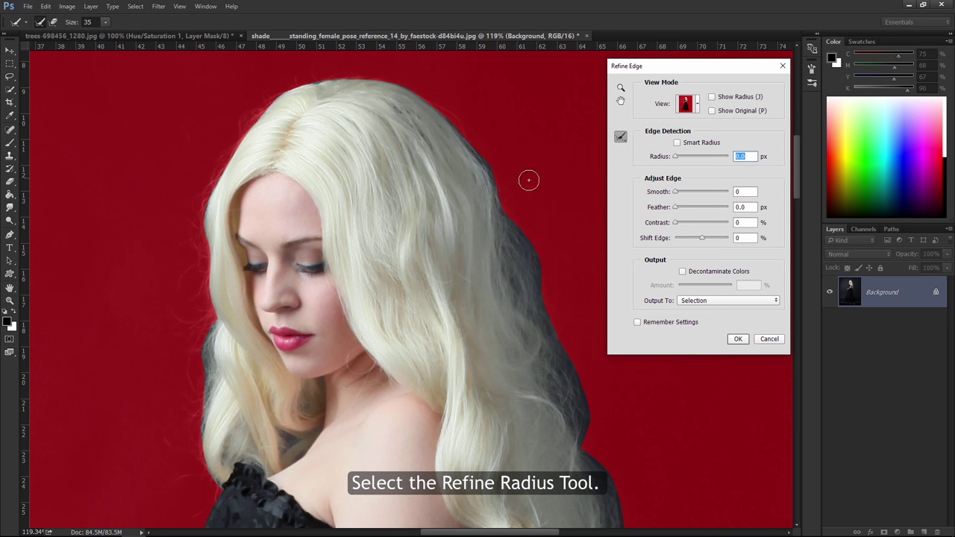
pyautogui.moveTo(455, 119); pyautogui.dragTo(530, 259)
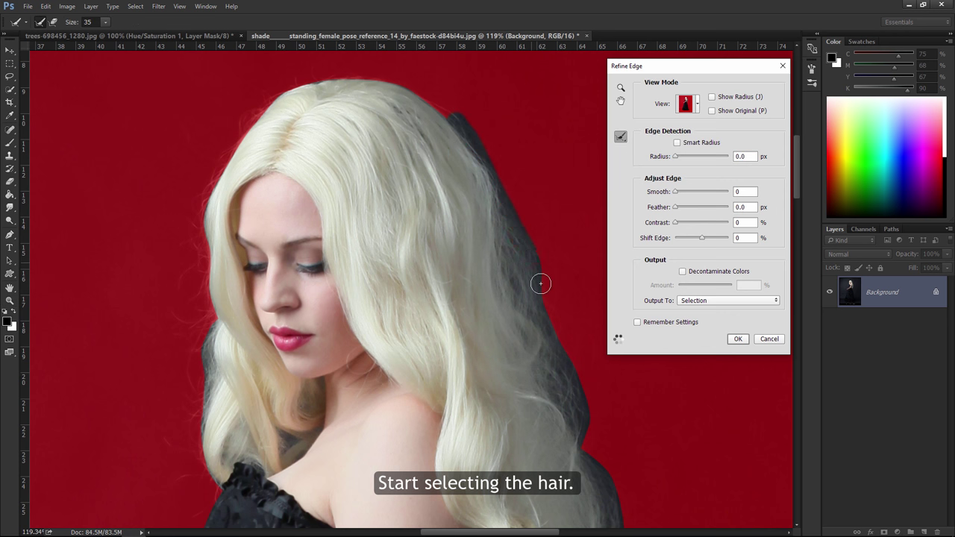
pyautogui.moveTo(451, 113); pyautogui.dragTo(316, 76)
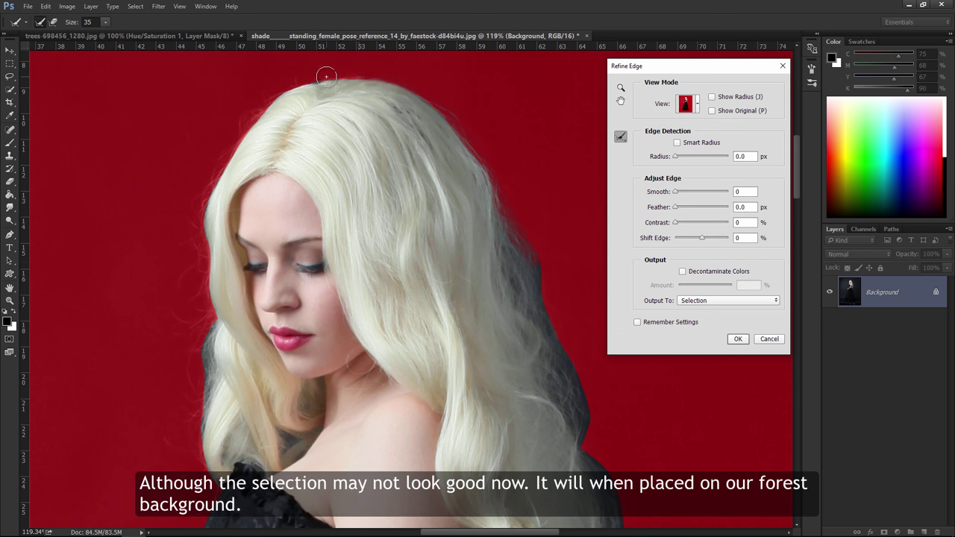
# - Refine the top and left hair edges with brush sizes 15 and 30
pyautogui.press('[')
pyautogui.press('[')
pyautogui.moveTo(315, 80); pyautogui.dragTo(223, 168)
pyautogui.moveTo(254, 122)
pyautogui.mouseDown()
pyautogui.moveTo(206, 253)
pyautogui.moveTo(185, 207)
pyautogui.mouseUp()
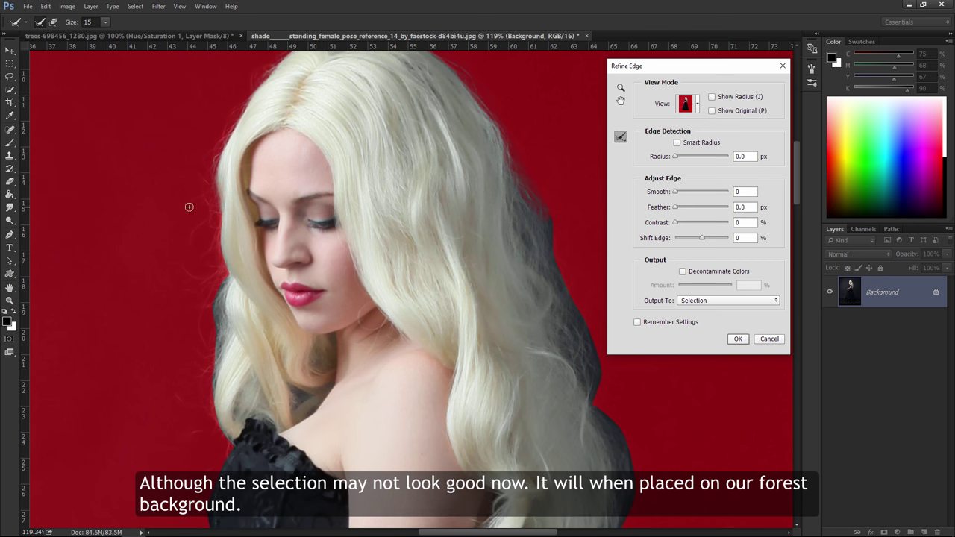
pyautogui.press(']')
pyautogui.moveTo(223, 283); pyautogui.dragTo(231, 446)
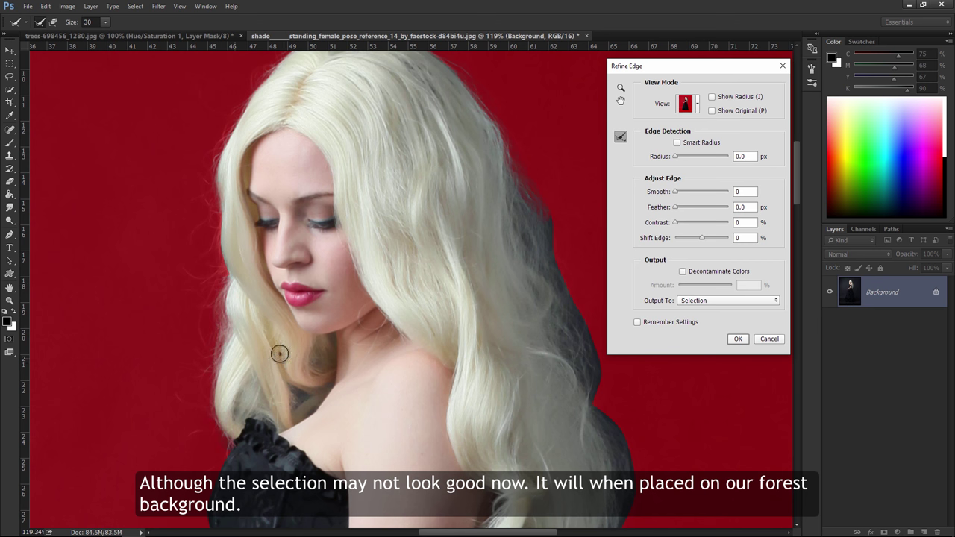
# - Clean the grey fringe along the right hair edge
pyautogui.scroll(2, 316, 102)
pyautogui.hscroll(2, 365, 143)
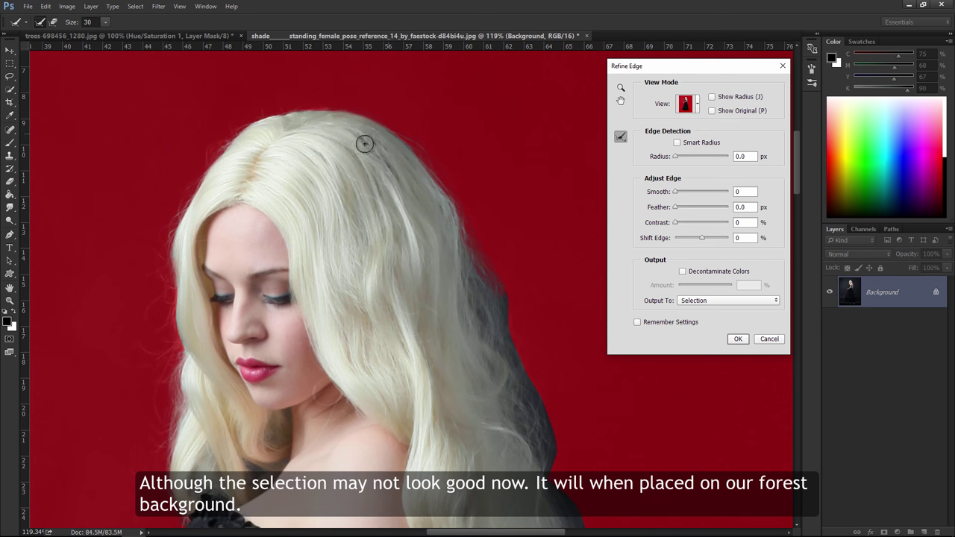
pyautogui.scroll(-3, 371, 156)
pyautogui.hscroll(2, 388, 164)
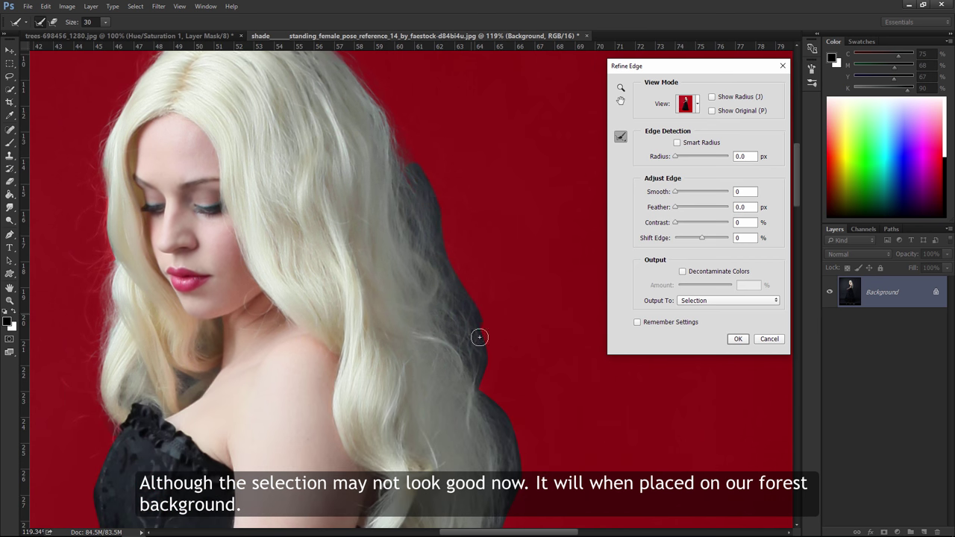
pyautogui.moveTo(411, 183)
pyautogui.mouseDown()
pyautogui.moveTo(428, 246)
pyautogui.moveTo(386, 167)
pyautogui.mouseUp()
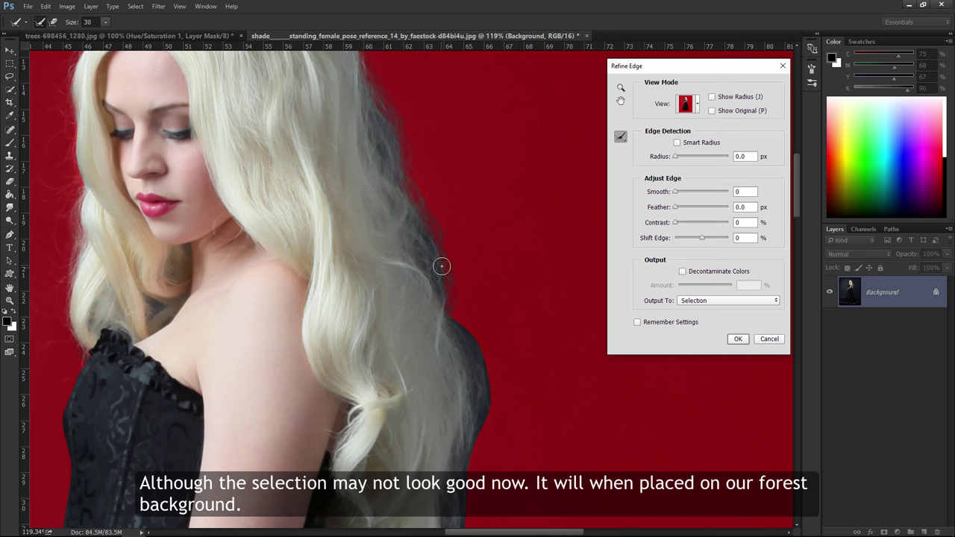
pyautogui.scroll(-2, 391, 289)
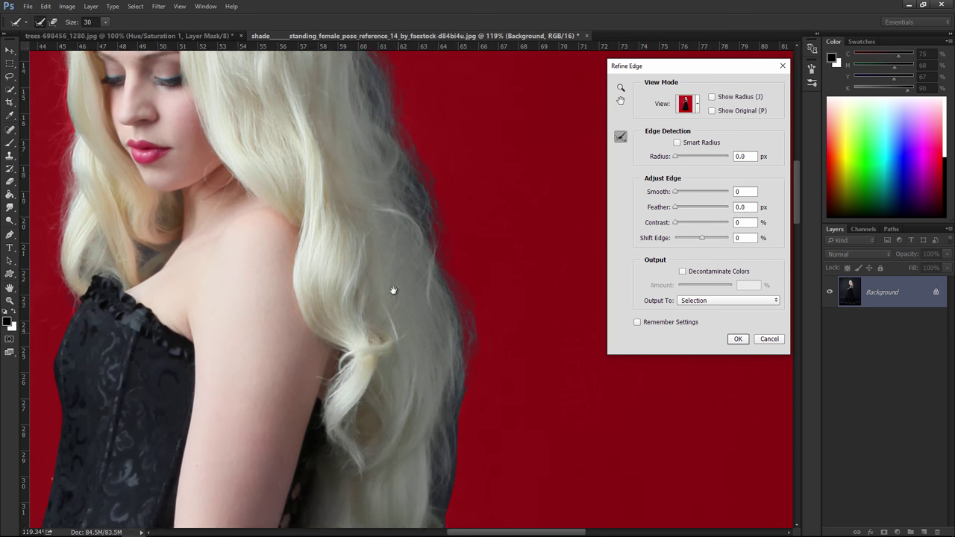
pyautogui.scroll(-2, 455, 233)
pyautogui.moveTo(455, 233); pyautogui.dragTo(469, 310)
pyautogui.moveTo(406, 330)
pyautogui.mouseDown()
pyautogui.moveTo(411, 266)
pyautogui.moveTo(405, 388)
pyautogui.moveTo(421, 315)
pyautogui.mouseUp()
# - With a 70 brush, refine the right hair edge down toward the dress
pyautogui.press(']')
pyautogui.press(']')
pyautogui.press(']')
pyautogui.moveTo(436, 271); pyautogui.dragTo(371, 506)
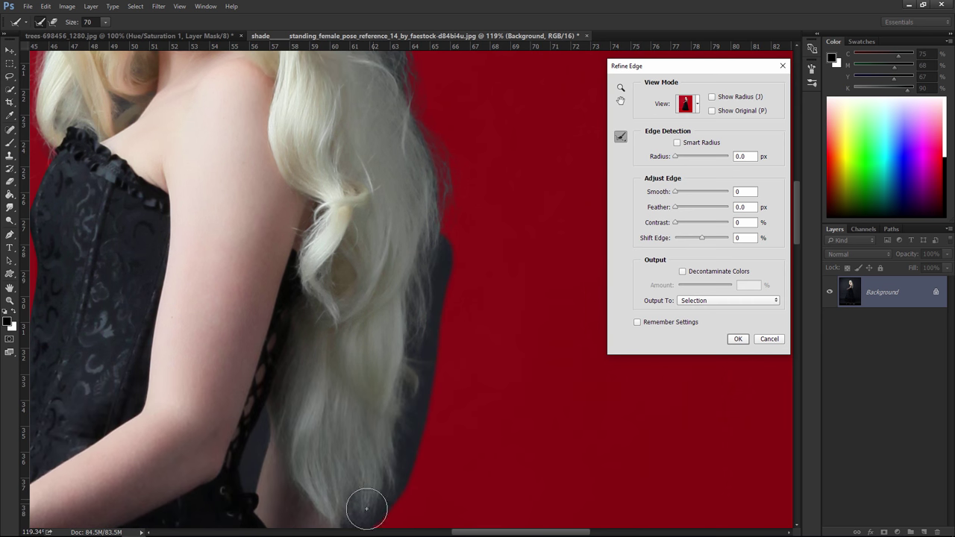
pyautogui.moveTo(438, 160); pyautogui.dragTo(441, 253)
pyautogui.moveTo(423, 133); pyautogui.dragTo(438, 238)
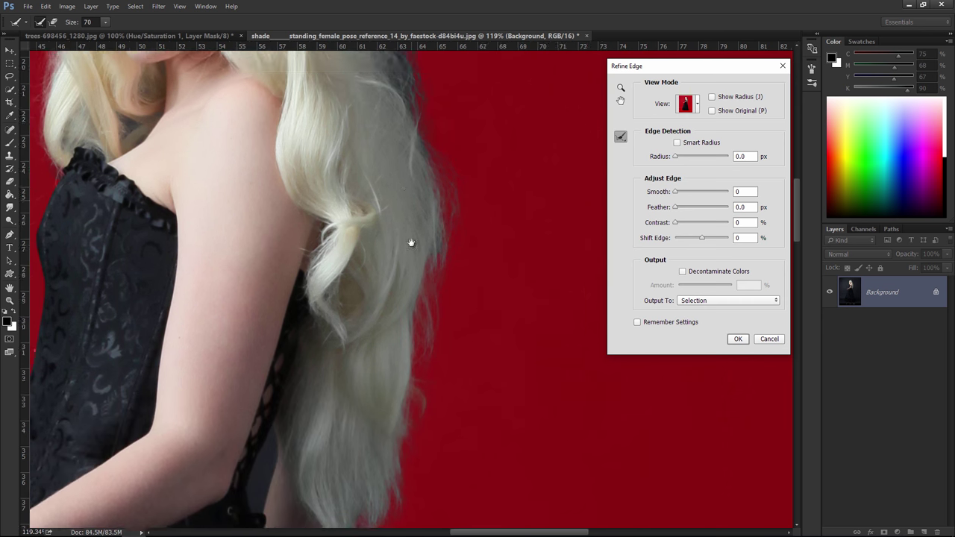
pyautogui.scroll(3, 403, 216)
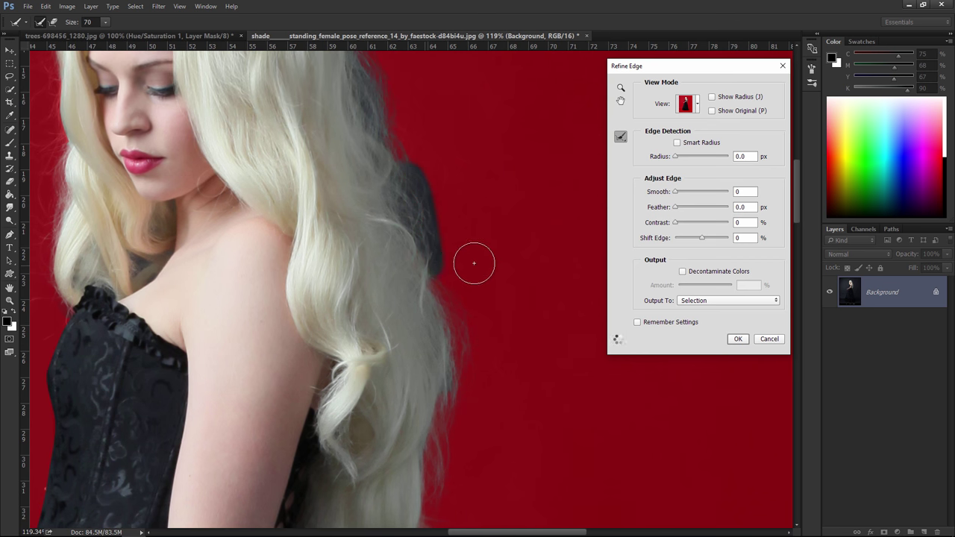
pyautogui.moveTo(403, 220); pyautogui.dragTo(418, 287)
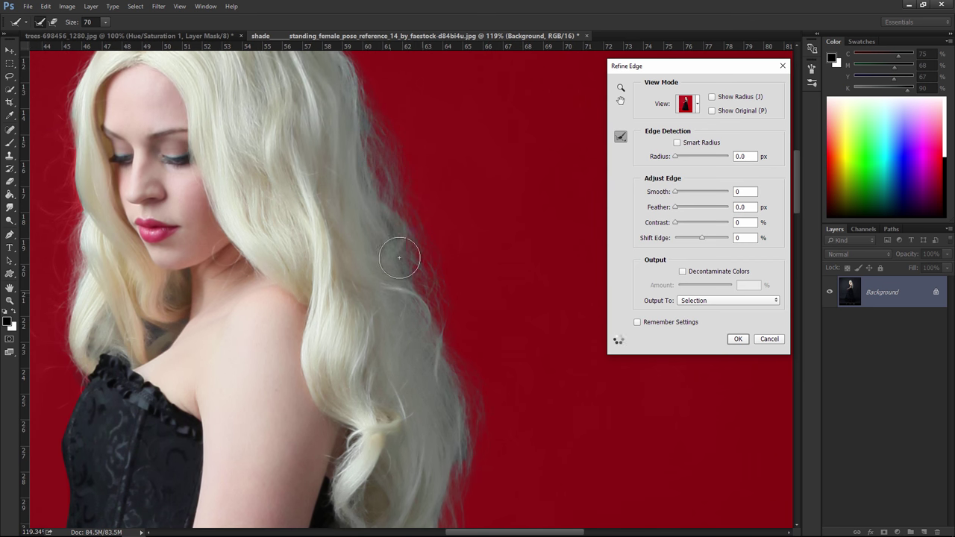
pyautogui.moveTo(267, 197); pyautogui.dragTo(302, 298)
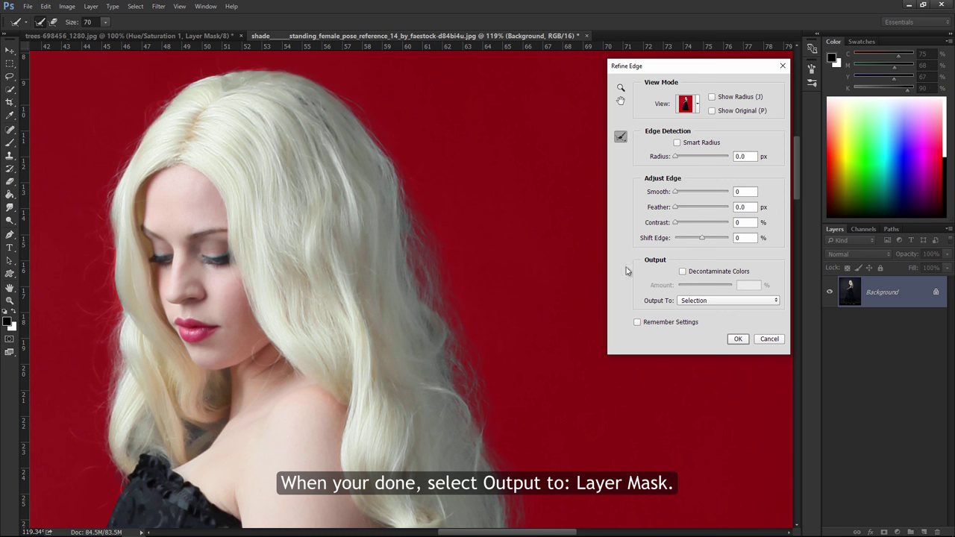
# - Output the refined selection to a layer mask and apply it
pyautogui.click(714, 300)
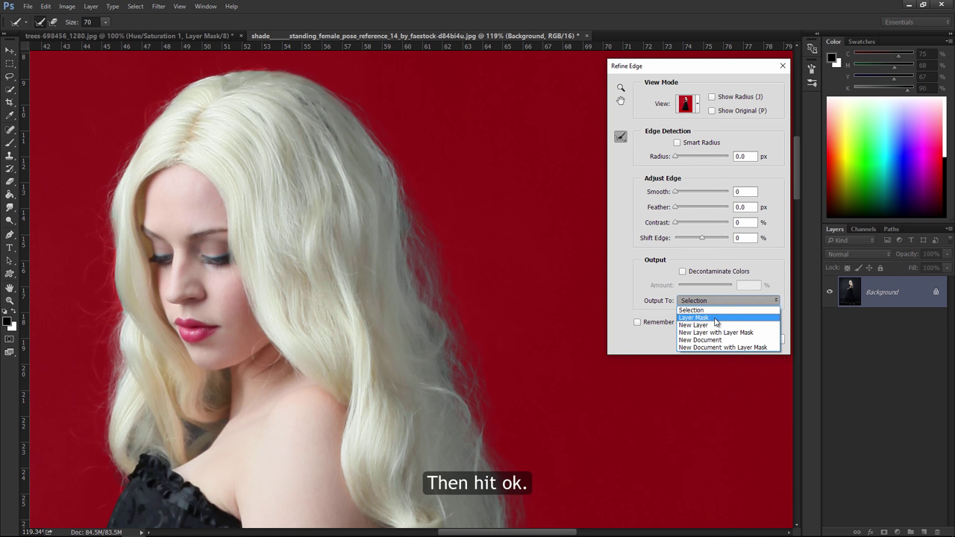
pyautogui.click(716, 319)
pyautogui.click(732, 340)
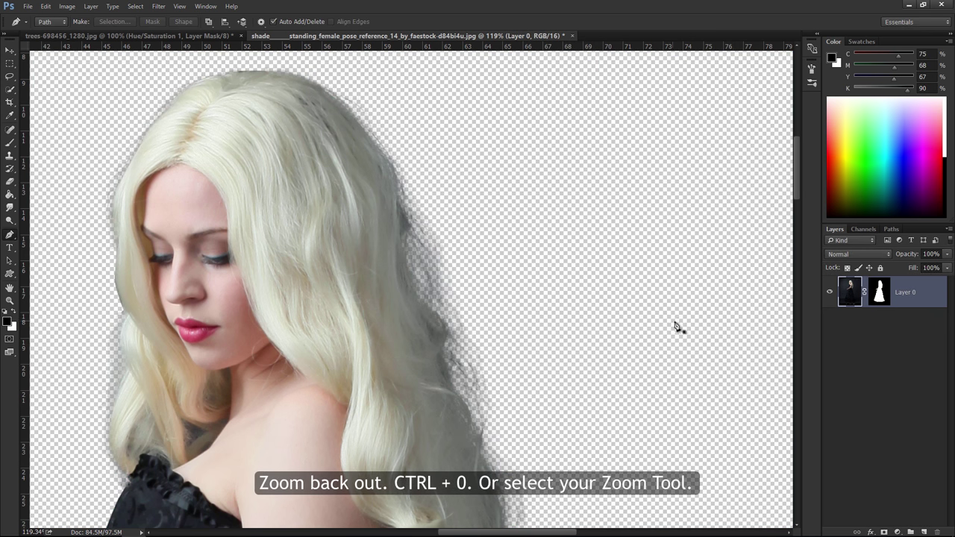
# - Fit the model on screen and drag her into the forest document
pyautogui.press('z')
pyautogui.moveTo(616, 315); pyautogui.dragTo(529, 314)
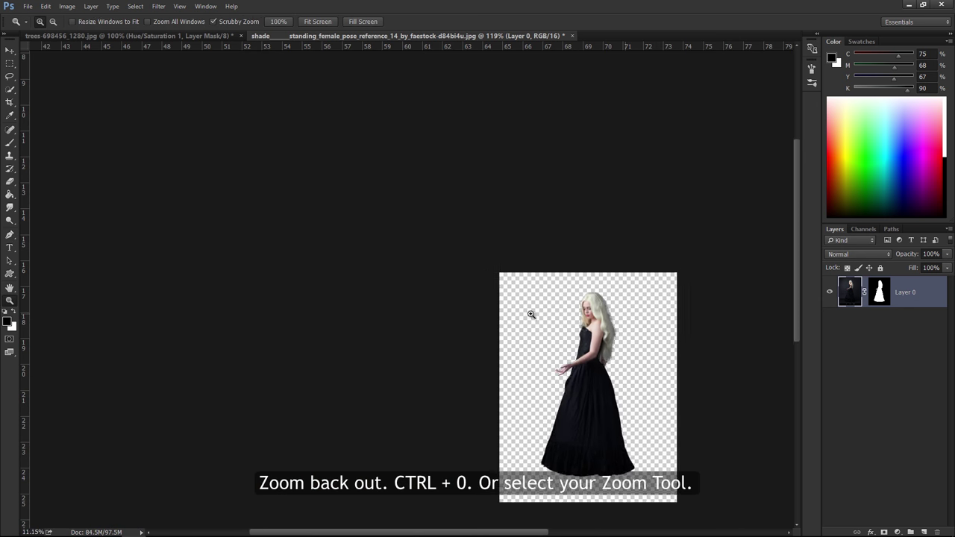
pyautogui.hotkey('ctrl', '0')
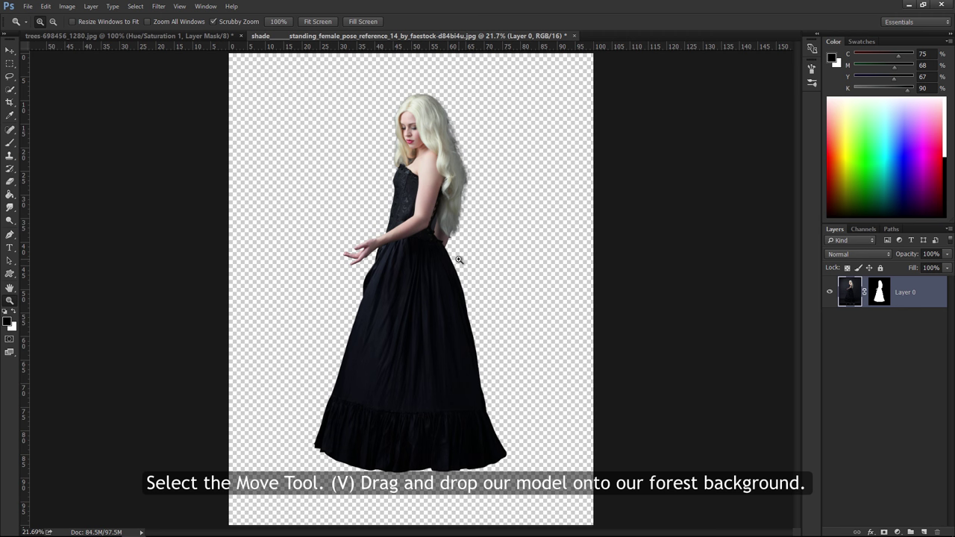
pyautogui.press('v')
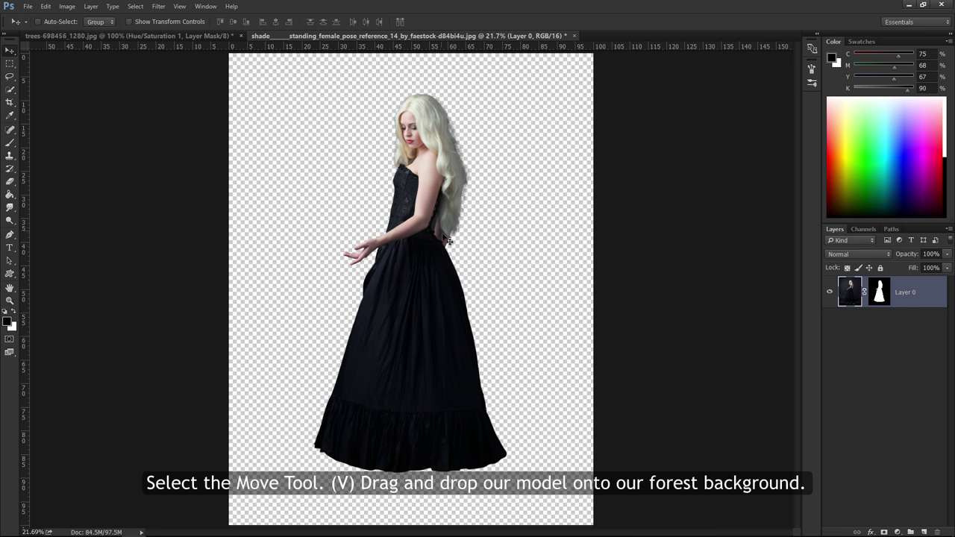
pyautogui.moveTo(433, 190)
pyautogui.mouseDown()
pyautogui.moveTo(200, 39)
pyautogui.moveTo(336, 242)
pyautogui.moveTo(489, 235)
pyautogui.mouseUp()
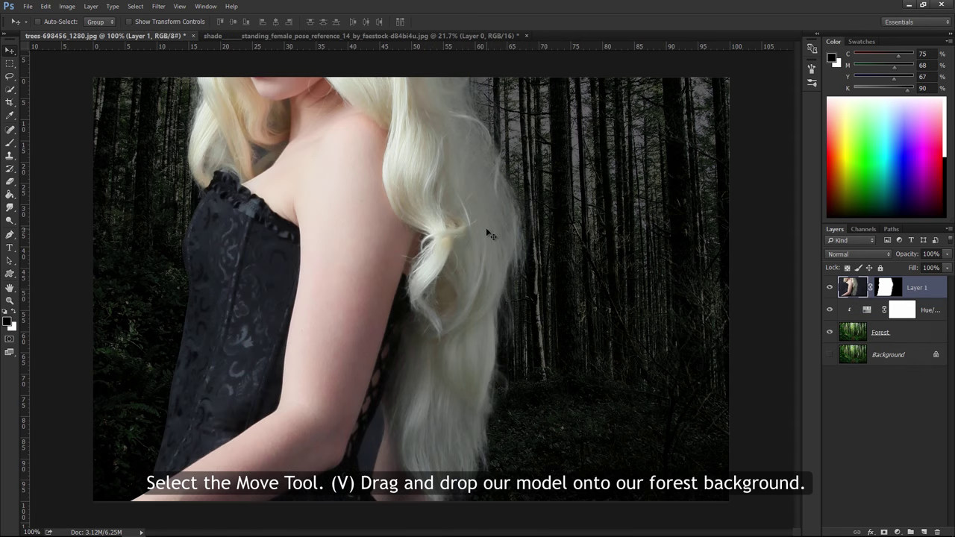
pyautogui.moveTo(446, 173)
pyautogui.mouseDown()
pyautogui.moveTo(470, 269)
pyautogui.moveTo(465, 332)
pyautogui.moveTo(561, 382)
pyautogui.moveTo(442, 356)
pyautogui.moveTo(405, 260)
pyautogui.moveTo(405, 181)
pyautogui.moveTo(415, 216)
pyautogui.moveTo(437, 207)
pyautogui.moveTo(478, 363)
pyautogui.moveTo(505, 405)
pyautogui.moveTo(559, 209)
pyautogui.moveTo(388, 314)
pyautogui.moveTo(284, 262)
pyautogui.moveTo(268, 299)
pyautogui.moveTo(358, 347)
pyautogui.moveTo(636, 157)
pyautogui.mouseUp()
# - Scale the model down to about 19% and position her near the centre
pyautogui.hotkey('ctrl', 't')
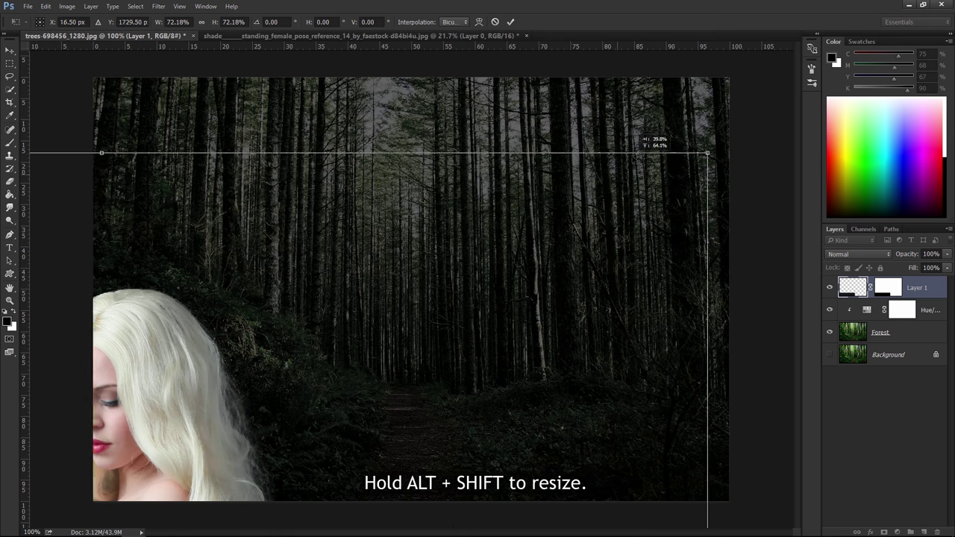
pyautogui.moveTo(724, 133)
pyautogui.mouseDown()
pyautogui.moveTo(495, 426)
pyautogui.moveTo(608, 164)
pyautogui.moveTo(675, 148)
pyautogui.moveTo(650, 149)
pyautogui.moveTo(602, 273)
pyautogui.moveTo(580, 269)
pyautogui.moveTo(593, 176)
pyautogui.moveTo(538, 224)
pyautogui.moveTo(523, 216)
pyautogui.mouseUp()
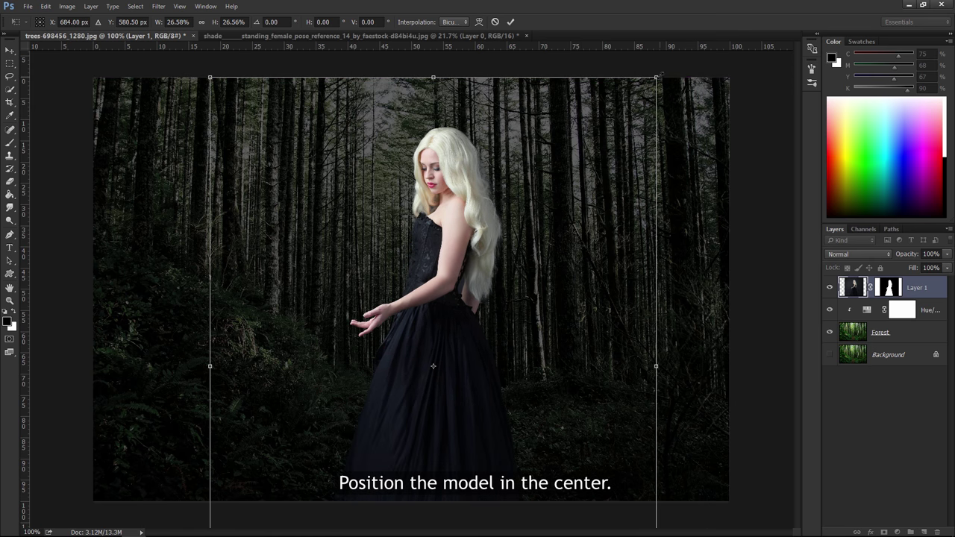
pyautogui.moveTo(660, 74); pyautogui.dragTo(620, 122)
pyautogui.moveTo(534, 238); pyautogui.dragTo(527, 180)
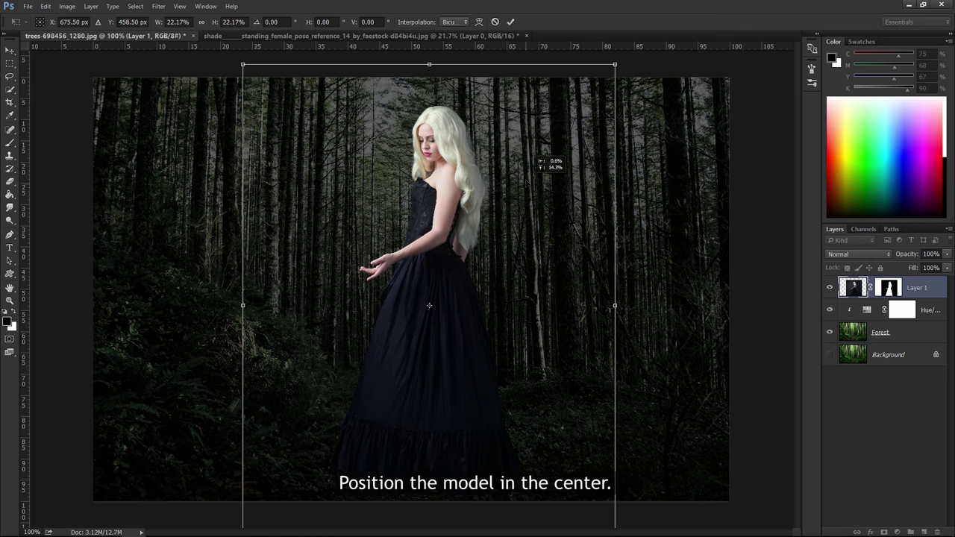
pyautogui.moveTo(615, 64); pyautogui.dragTo(570, 123)
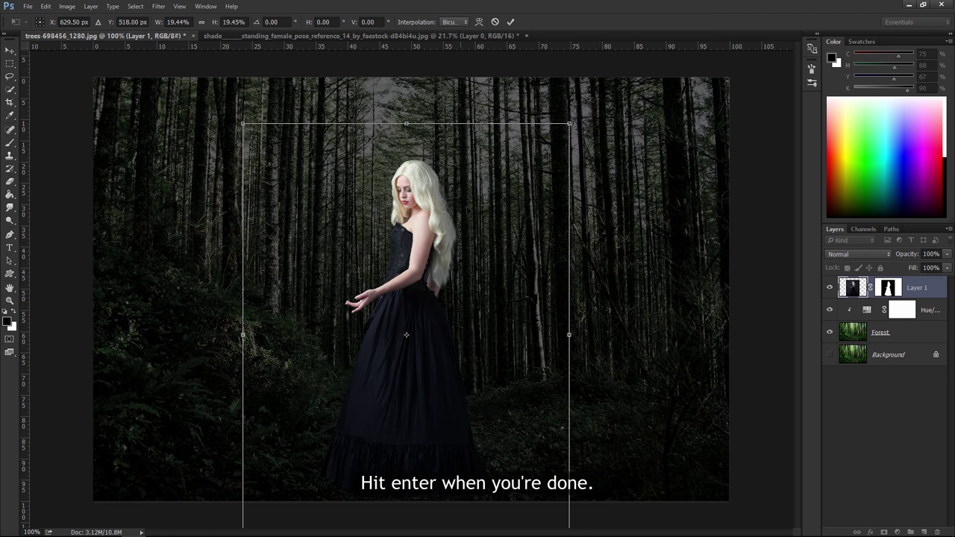
pyautogui.moveTo(455, 227)
pyautogui.mouseDown()
pyautogui.moveTo(484, 207)
pyautogui.moveTo(469, 219)
pyautogui.mouseUp()
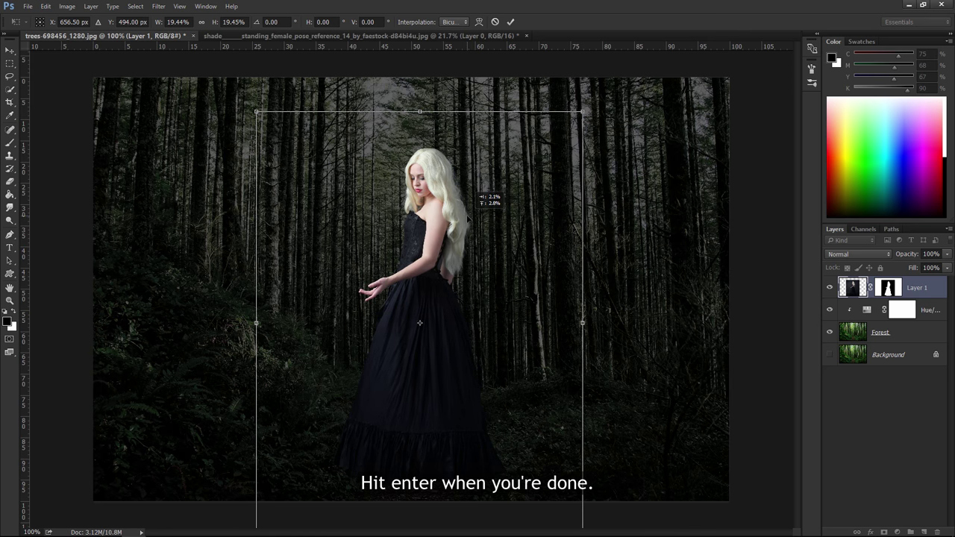
pyautogui.press('Return')
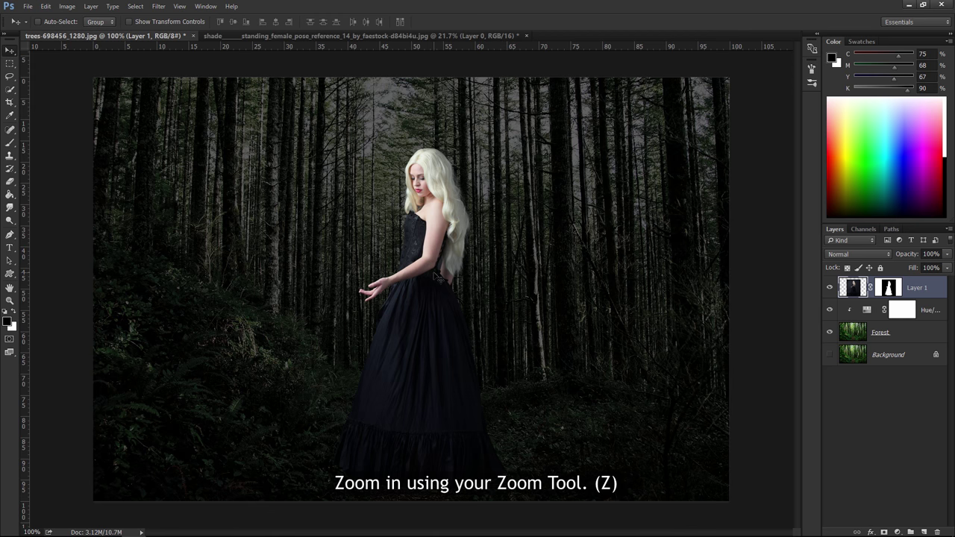
# - Paint black with a hard 1 px brush on Layer 1's mask between arm and hair
pyautogui.press('z')
pyautogui.moveTo(441, 262); pyautogui.dragTo(503, 268)
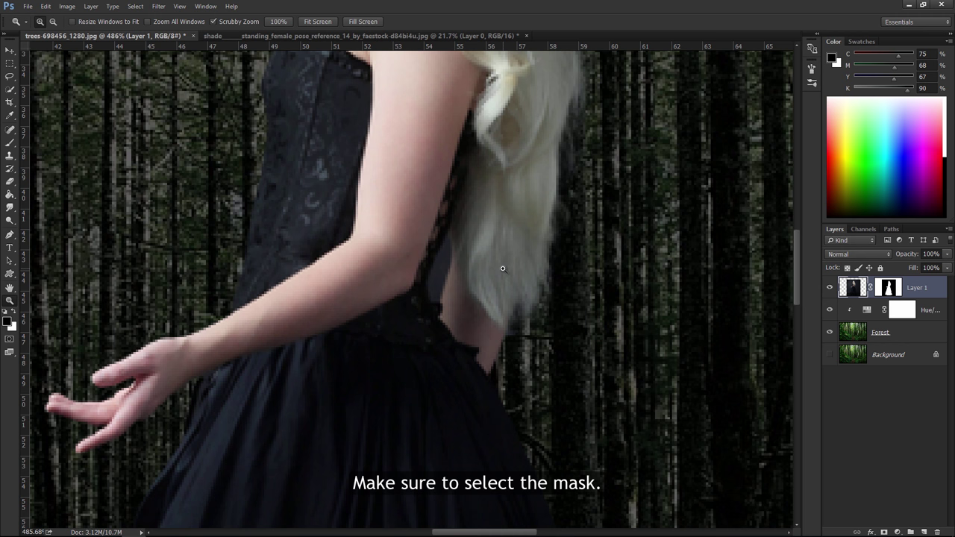
pyautogui.click(889, 289)
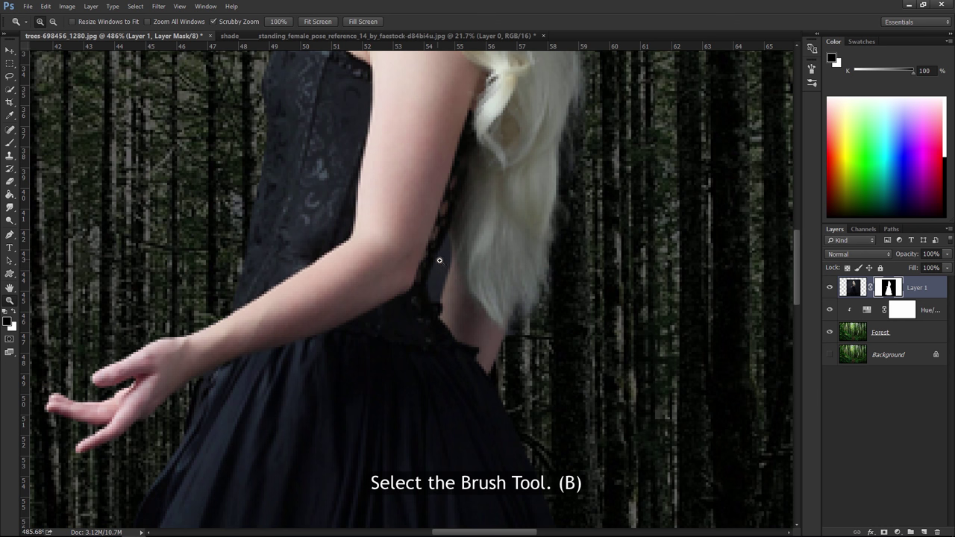
pyautogui.click(12, 146)
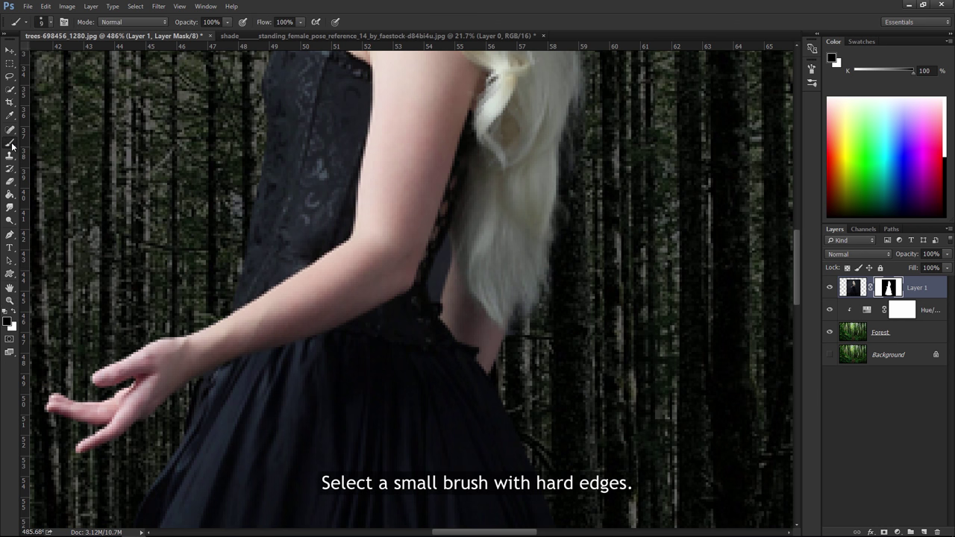
pyautogui.click(50, 23)
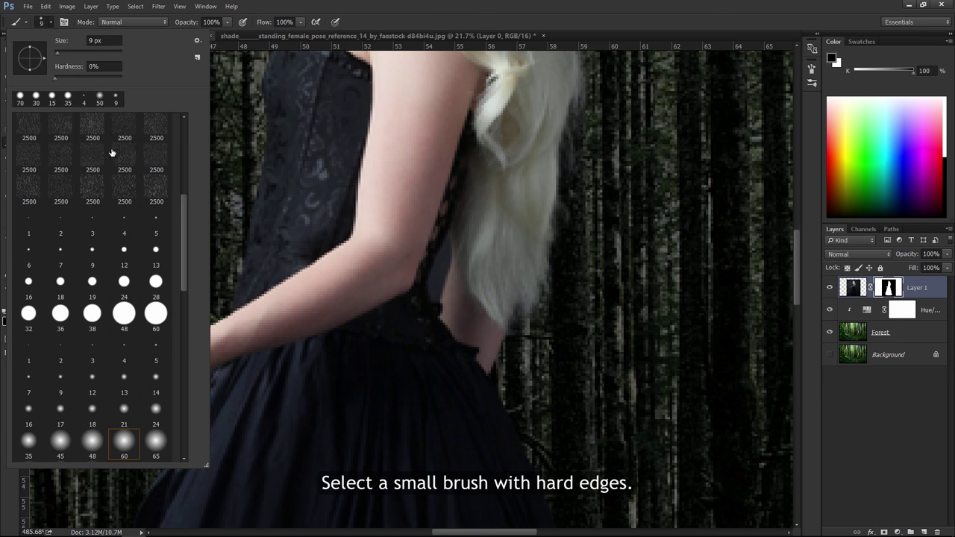
pyautogui.click(95, 253)
pyautogui.press('Return')
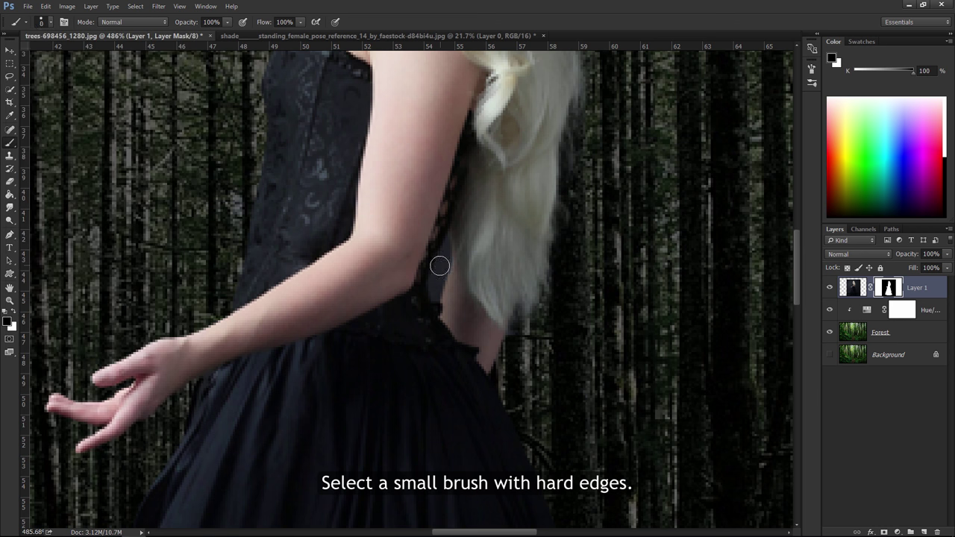
pyautogui.press('[')
pyautogui.press('[')
pyautogui.press('[')
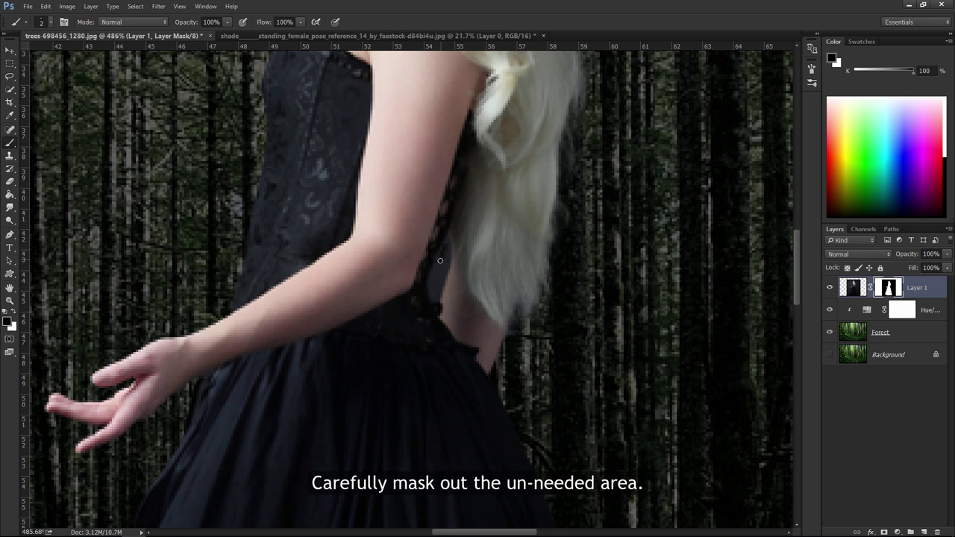
pyautogui.moveTo(438, 258)
pyautogui.mouseDown()
pyautogui.moveTo(447, 255)
pyautogui.moveTo(435, 292)
pyautogui.mouseUp()
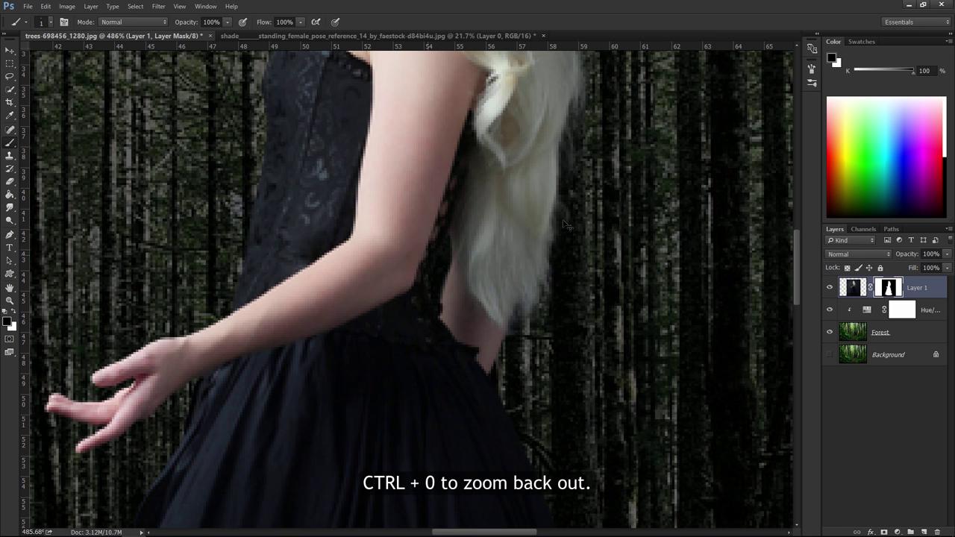
pyautogui.hotkey('ctrl', '0')
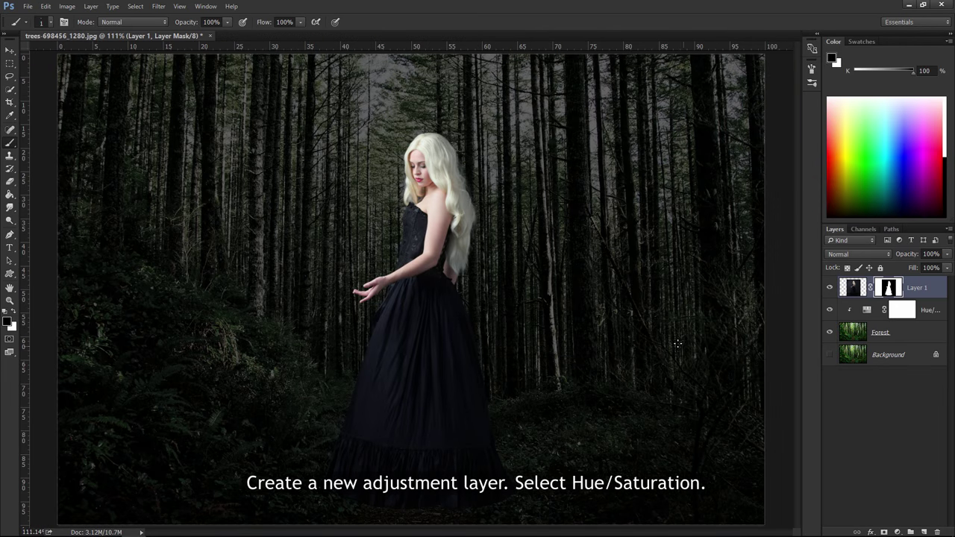
# - Clip a Hue/Saturation adjustment to the model layer with Saturation -28 and Lightness -33
pyautogui.click(898, 531)
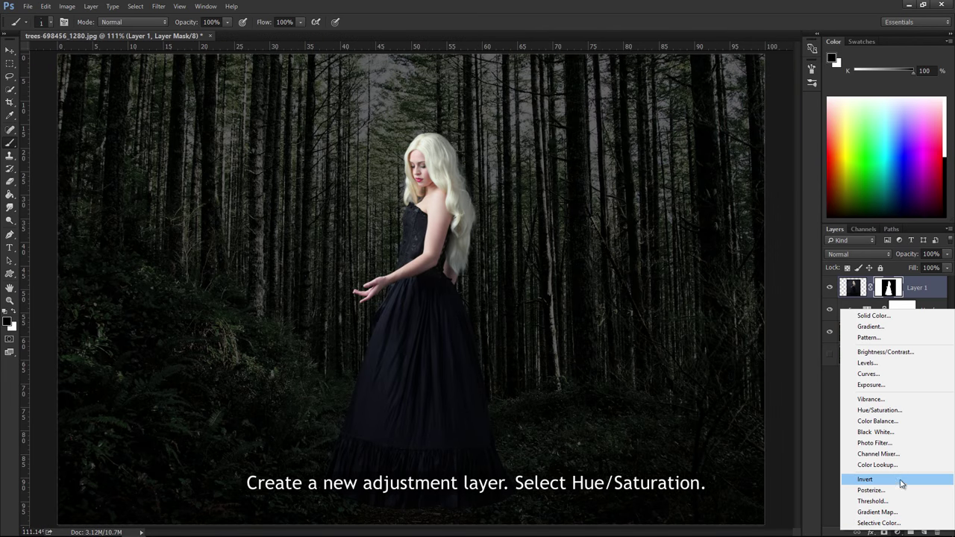
pyautogui.click(905, 410)
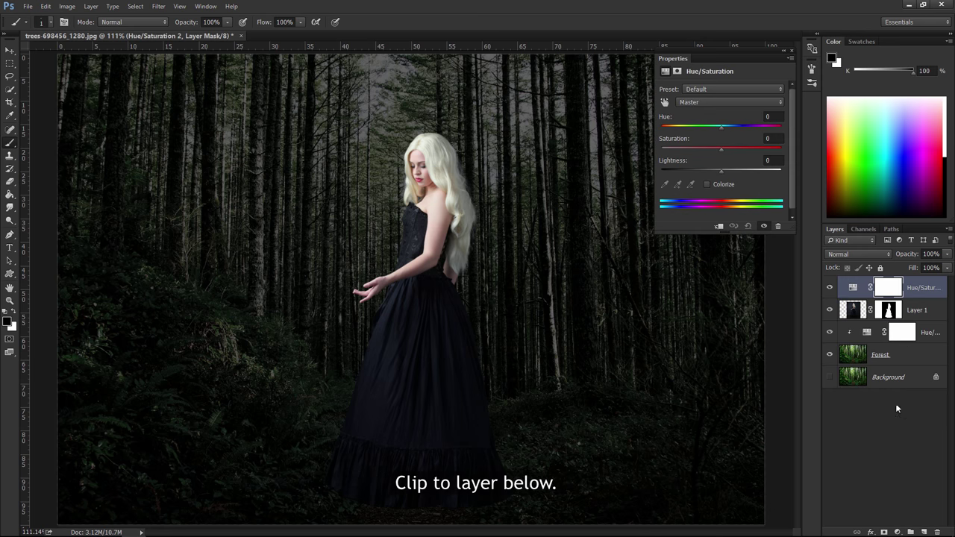
pyautogui.click(719, 227)
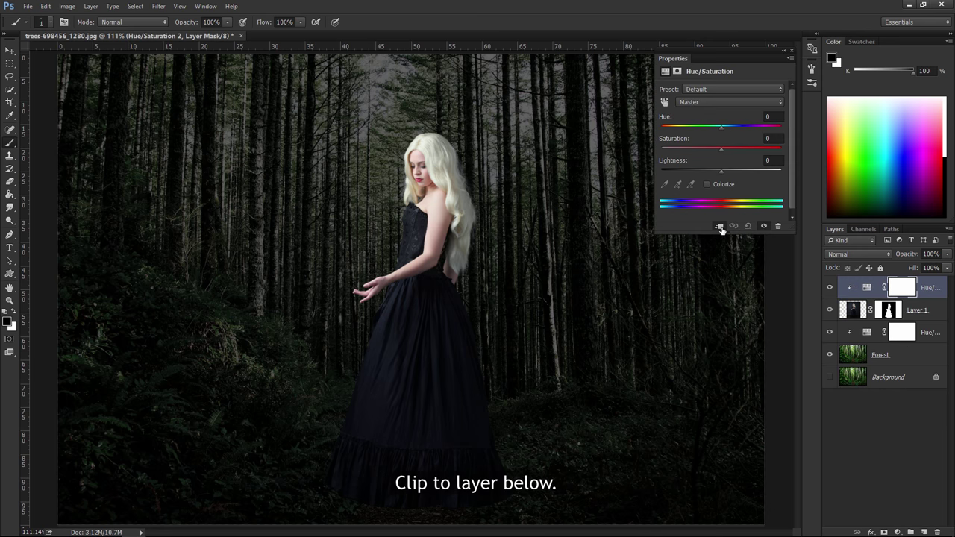
pyautogui.moveTo(721, 149); pyautogui.dragTo(705, 149)
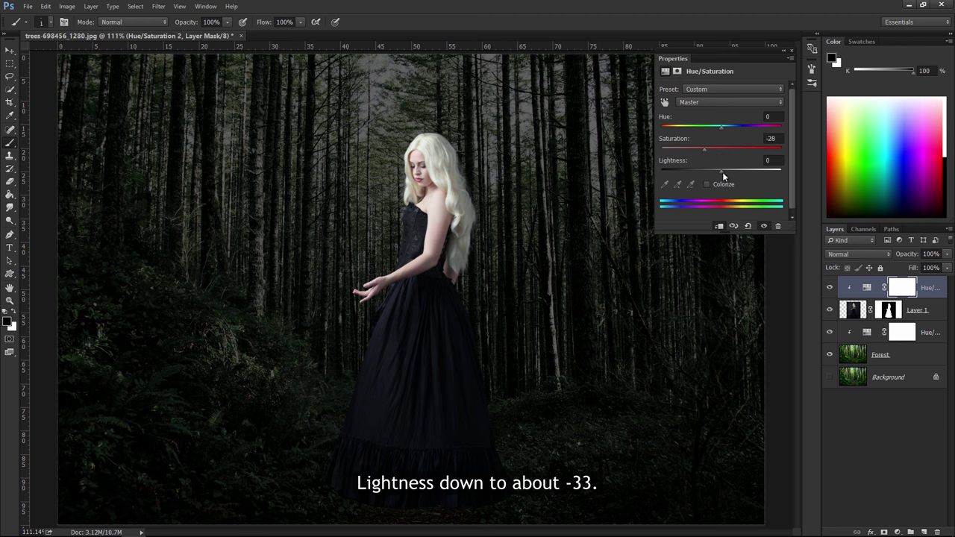
pyautogui.moveTo(722, 172); pyautogui.dragTo(703, 170)
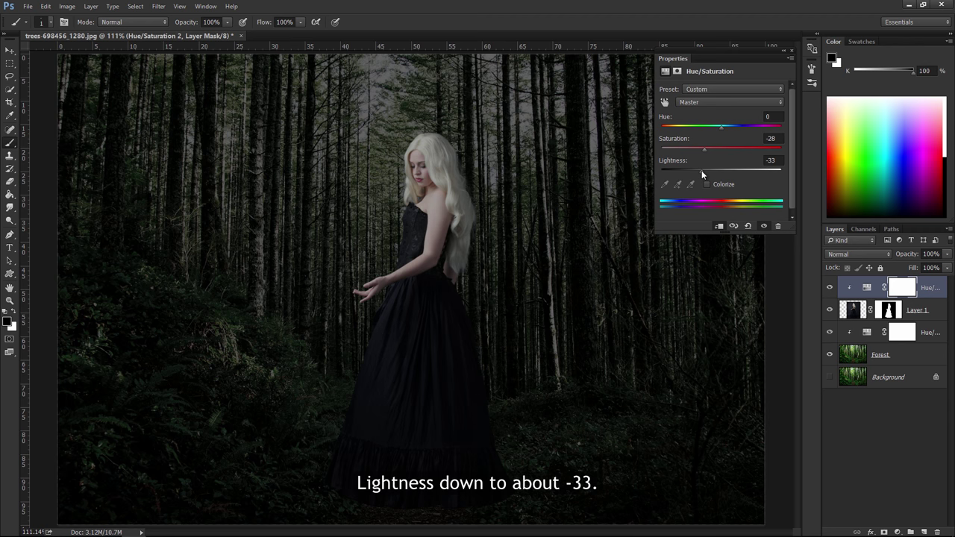
pyautogui.click(792, 50)
# - Rename Layer 1 to Model
pyautogui.click(907, 307)
pyautogui.doubleClick(924, 310)
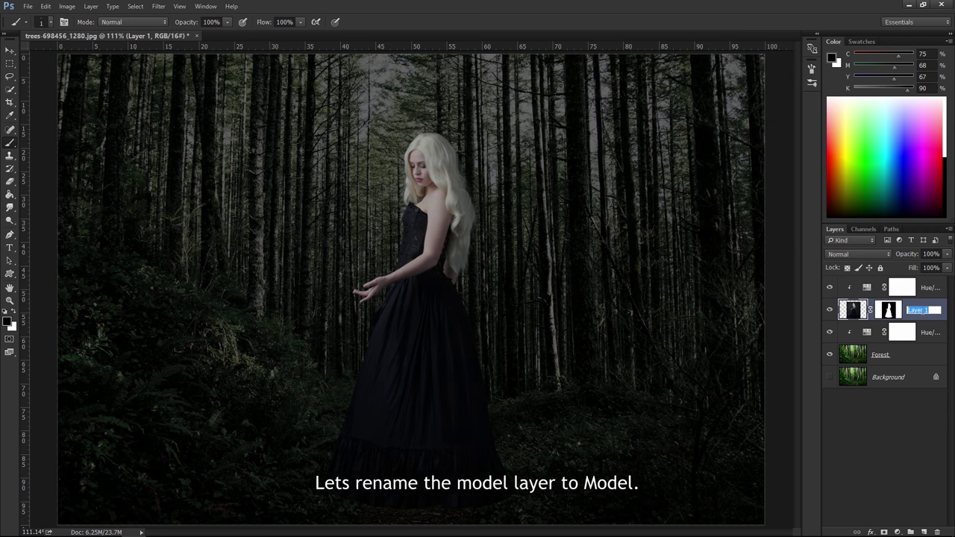
pyautogui.write('Model')
pyautogui.press('Return')
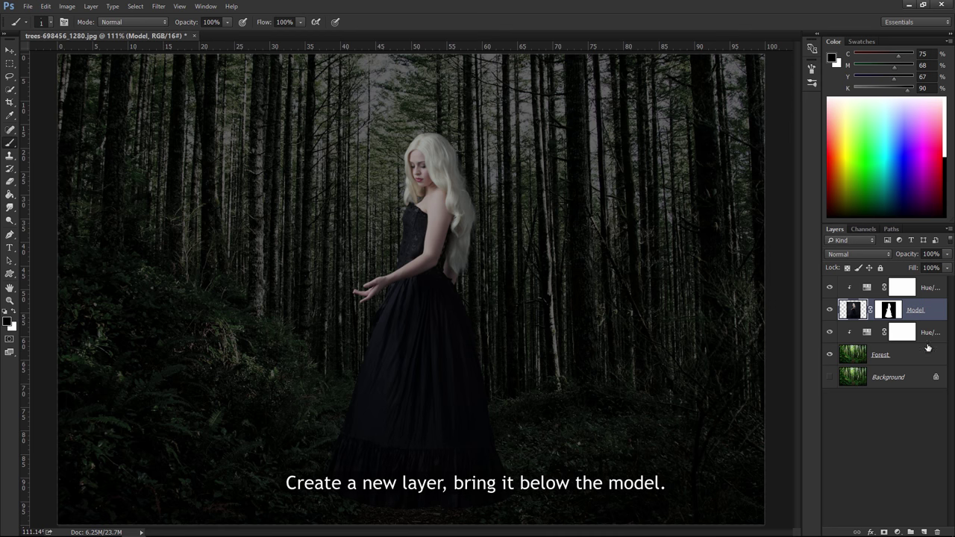
# - Add a new layer beneath Model and name it Model Shadow
pyautogui.click(925, 532)
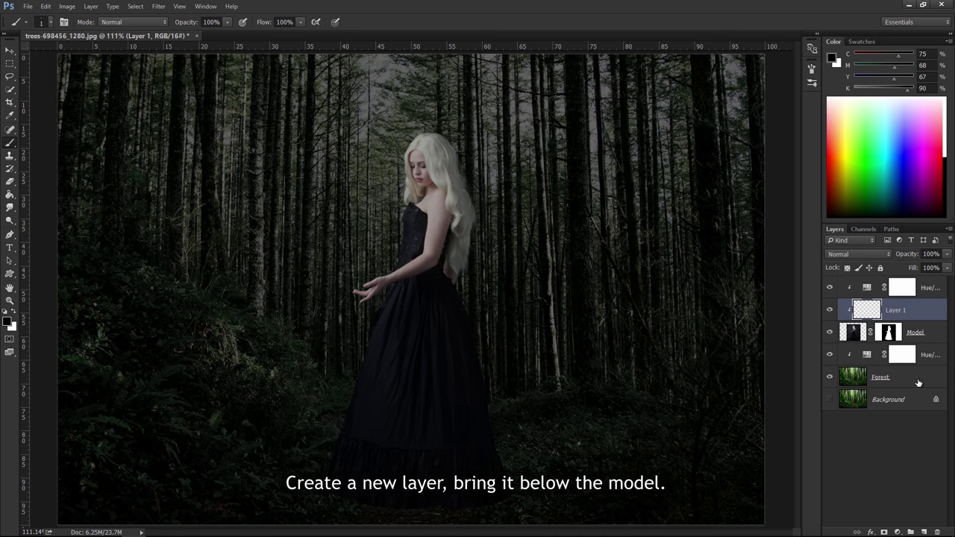
pyautogui.moveTo(918, 315); pyautogui.dragTo(919, 338)
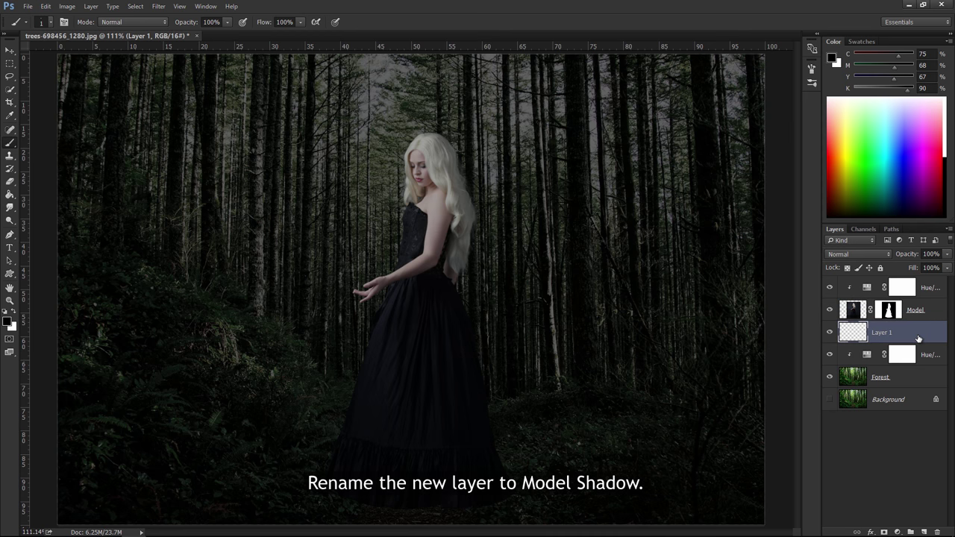
pyautogui.doubleClick(881, 333)
pyautogui.write('M')
pyautogui.write('s')
pyautogui.press('Return')
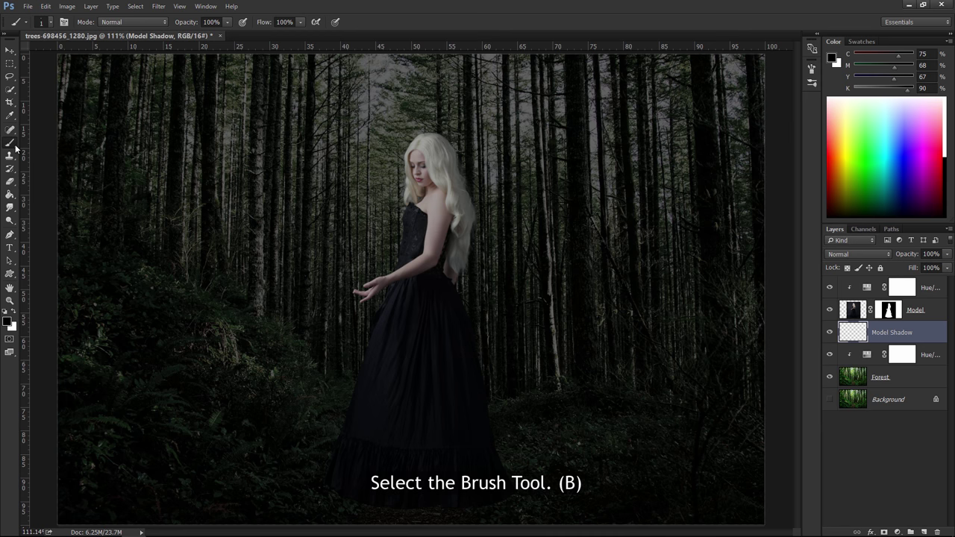
# - Choose a soft round brush tip and adjust its size
pyautogui.click(51, 23)
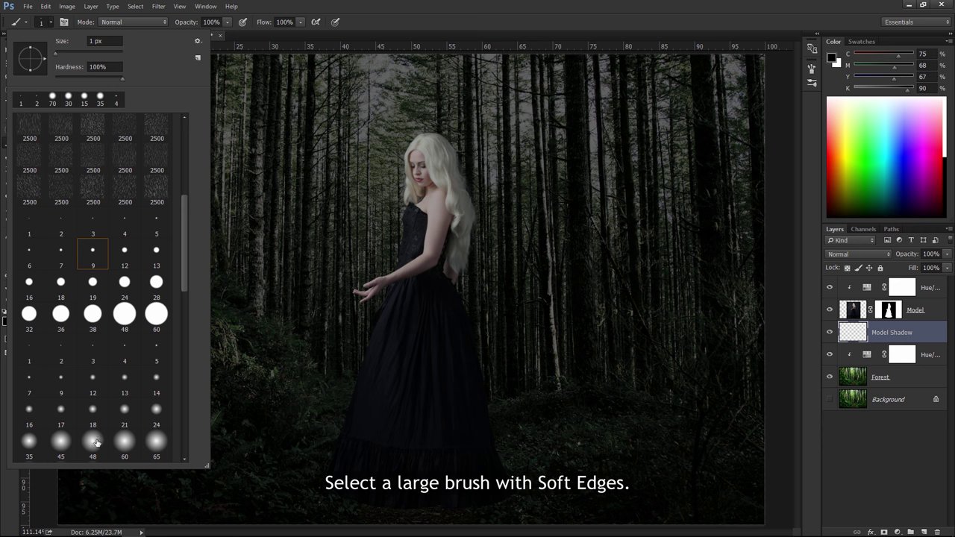
pyautogui.click(93, 443)
pyautogui.press('Return')
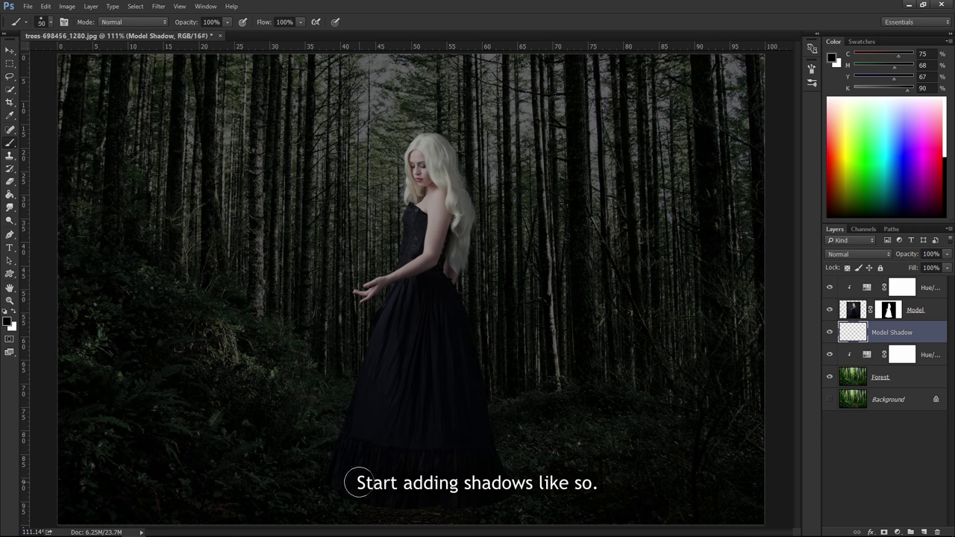
pyautogui.press(']')
pyautogui.press(']')
pyautogui.press(']')
pyautogui.press('[')
# - Paint a shadow along the gown's hem and set layer opacity to 87%
pyautogui.press('[')
pyautogui.moveTo(369, 502); pyautogui.dragTo(495, 501)
pyautogui.press('[')
pyautogui.press('[')
pyautogui.press('[')
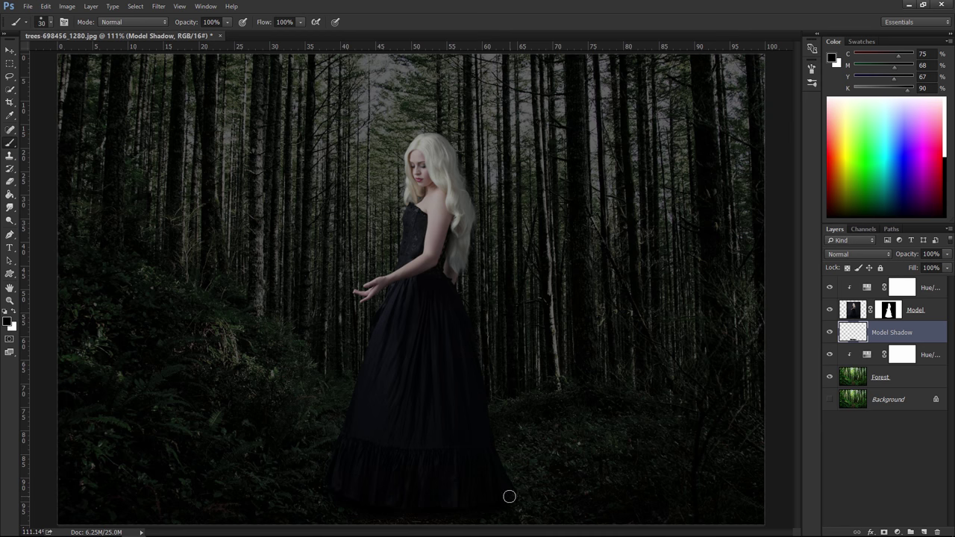
pyautogui.press(']')
pyautogui.press(']')
pyautogui.press(']')
pyautogui.press(']')
pyautogui.press(']')
pyautogui.press(']')
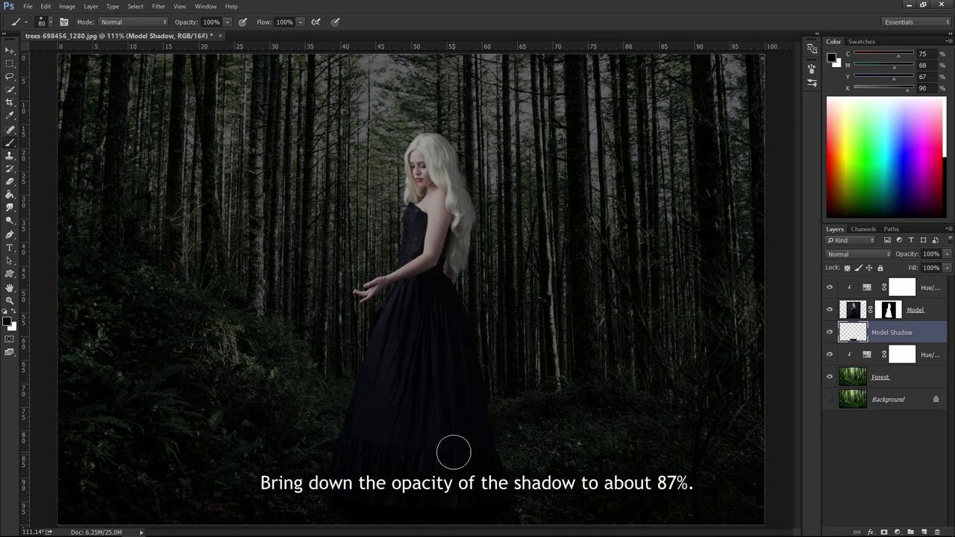
pyautogui.moveTo(904, 255); pyautogui.dragTo(902, 255)
pyautogui.moveTo(905, 255); pyautogui.dragTo(904, 256)
# - Convert the Forest layer into a smart object
pyautogui.click(858, 377)
pyautogui.rightClick(889, 379)
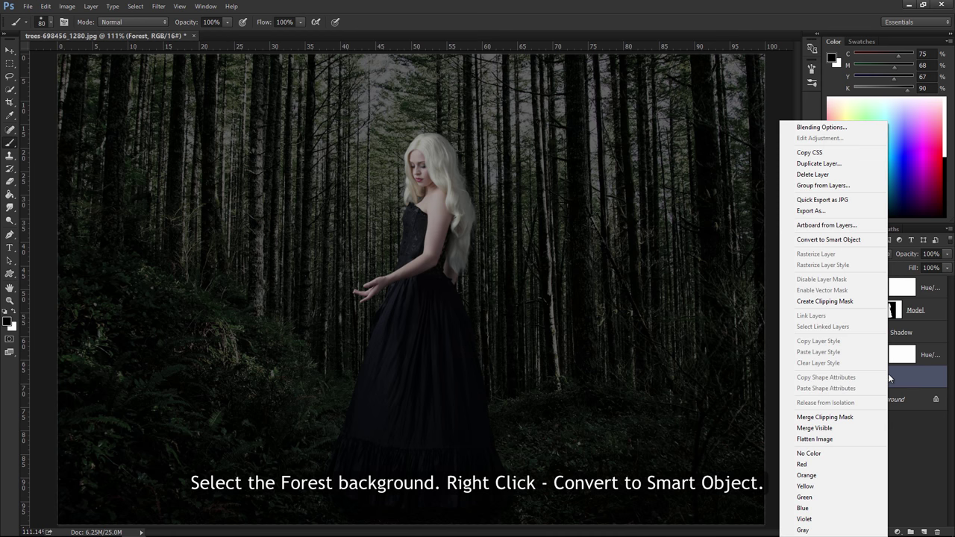
pyautogui.click(846, 247)
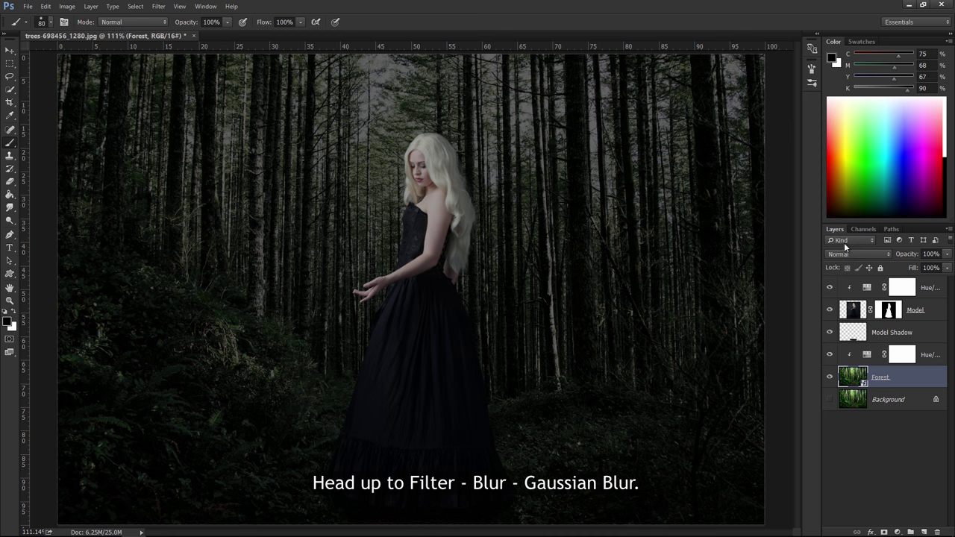
# - Apply a 1.5 px Gaussian Blur smart filter to the Forest layer
pyautogui.click(159, 6)
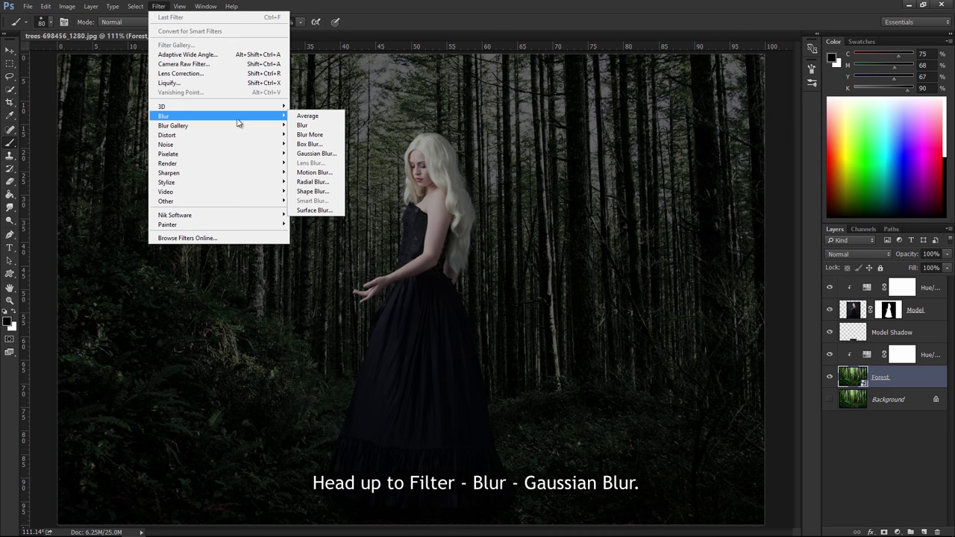
pyautogui.moveTo(163, 116)
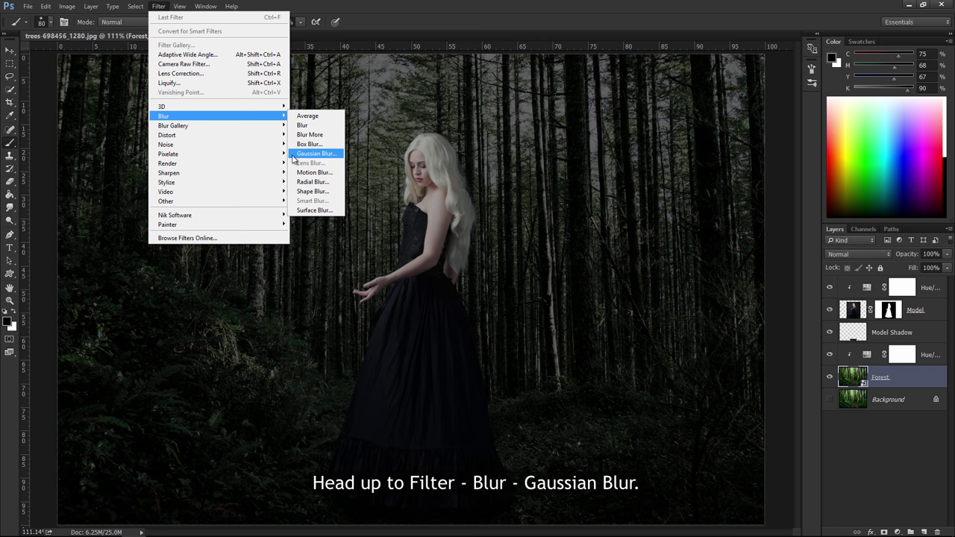
pyautogui.click(292, 157)
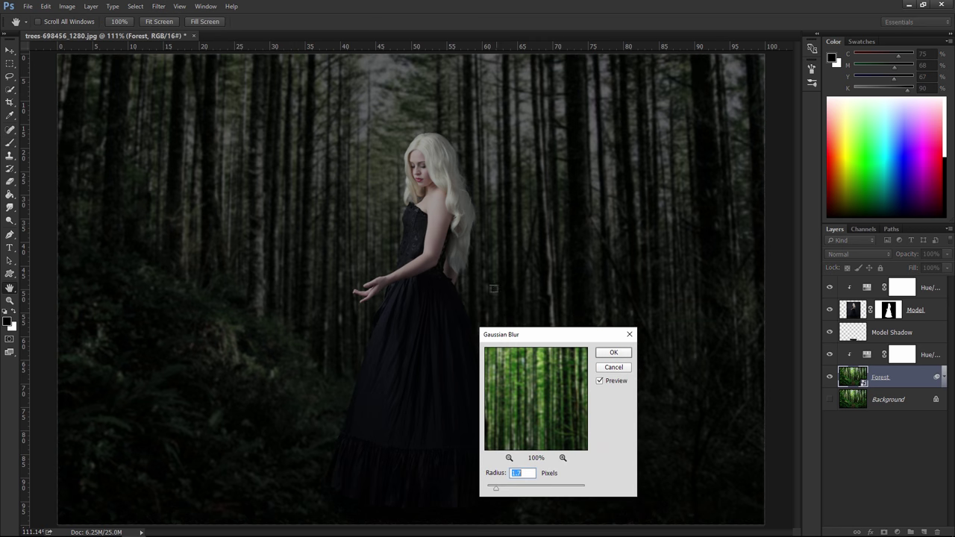
pyautogui.moveTo(526, 335); pyautogui.dragTo(645, 109)
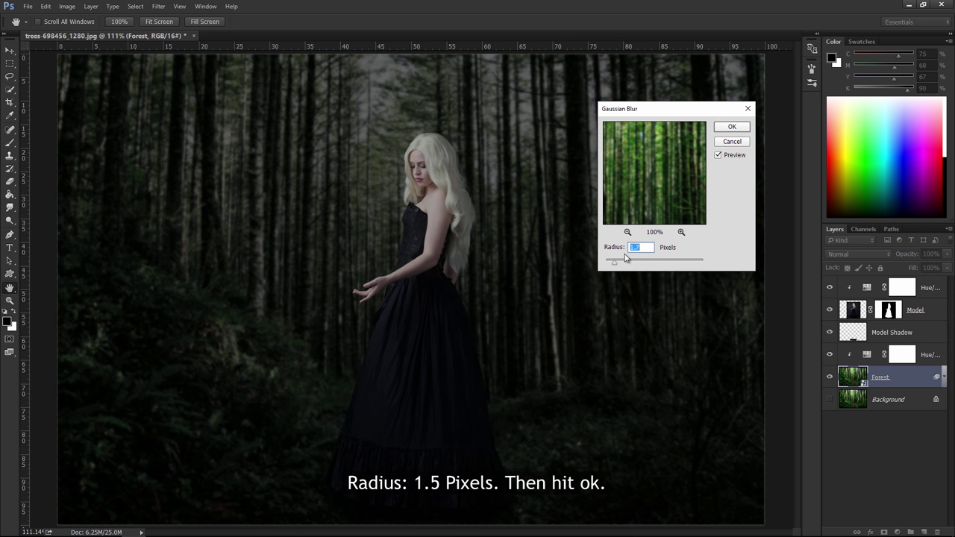
pyautogui.write('1')
pyautogui.click(732, 126)
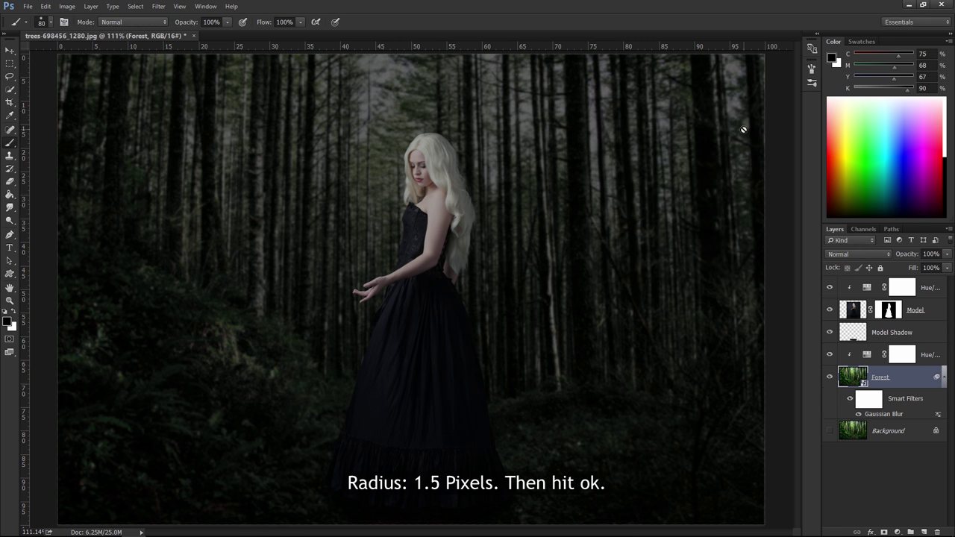
# - Paint black on the blur filter mask with a 200 px soft round brush to resharpen the foreground floor
pyautogui.click(878, 403)
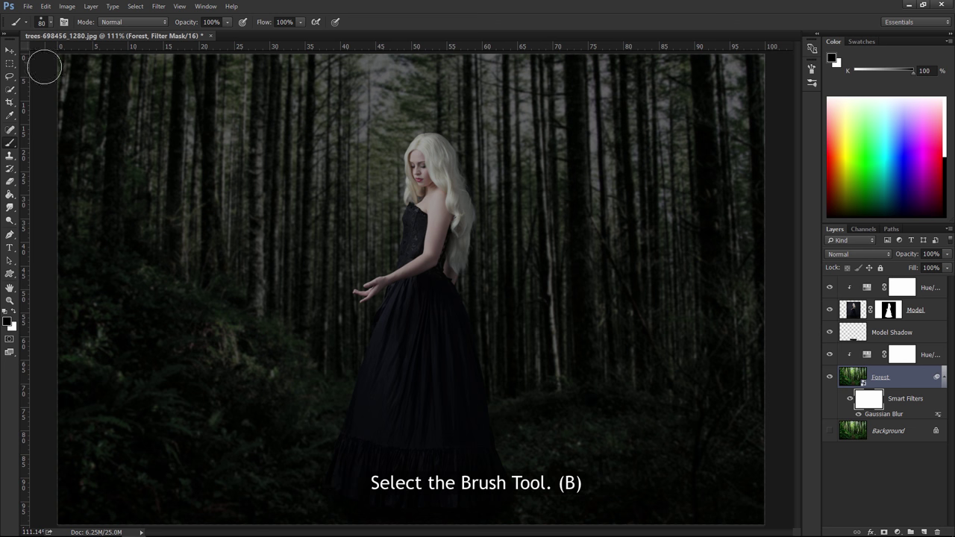
pyautogui.click(51, 24)
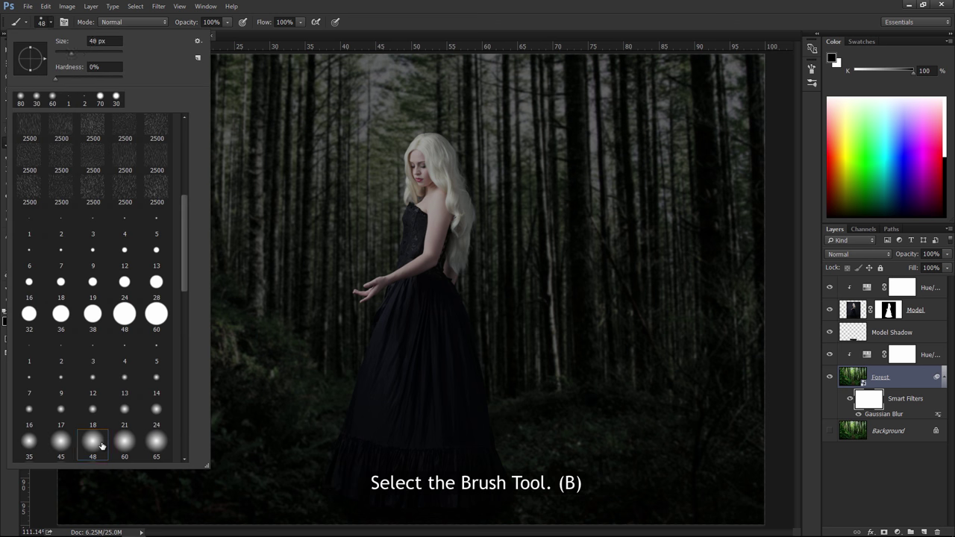
pyautogui.doubleClick(102, 446)
pyautogui.press(']')
pyautogui.press(']')
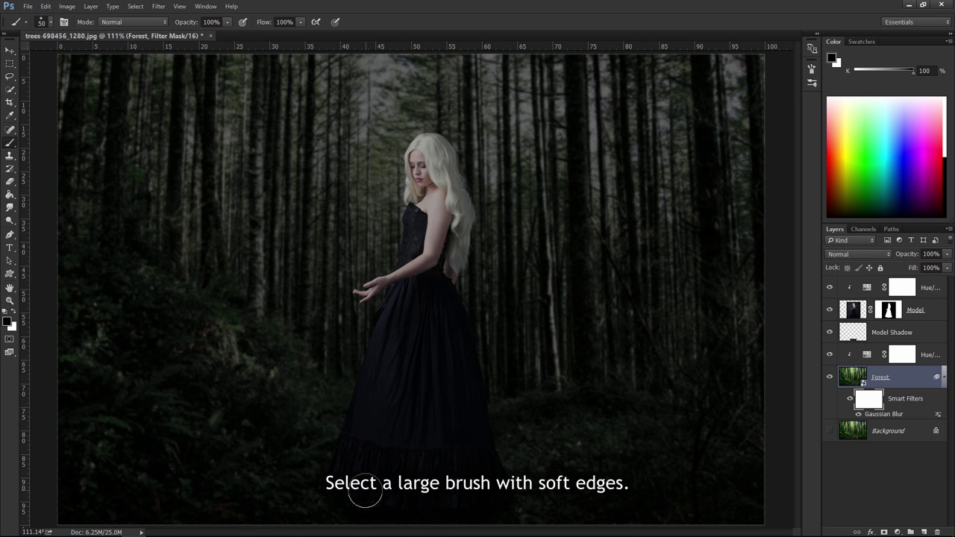
pyautogui.press(']')
pyautogui.press(']')
pyautogui.press(']')
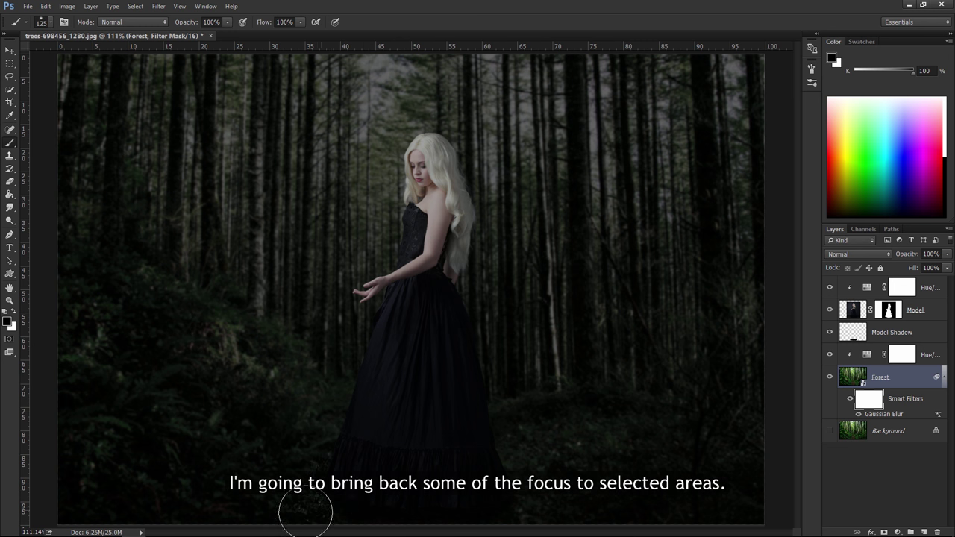
pyautogui.press(']')
pyautogui.press(']')
pyautogui.press(']')
pyautogui.moveTo(431, 515)
pyautogui.mouseDown()
pyautogui.moveTo(512, 498)
pyautogui.moveTo(491, 459)
pyautogui.moveTo(542, 520)
pyautogui.moveTo(309, 503)
pyautogui.moveTo(277, 518)
pyautogui.moveTo(351, 494)
pyautogui.moveTo(256, 515)
pyautogui.moveTo(444, 473)
pyautogui.moveTo(516, 502)
pyautogui.moveTo(358, 473)
pyautogui.moveTo(282, 512)
pyautogui.moveTo(539, 522)
pyautogui.moveTo(416, 512)
pyautogui.moveTo(472, 512)
pyautogui.mouseUp()
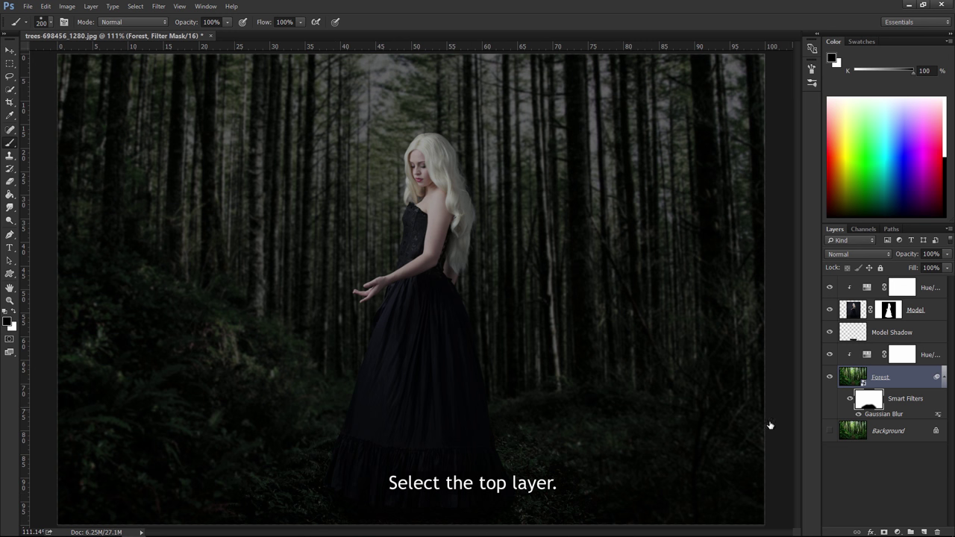
pyautogui.click(927, 287)
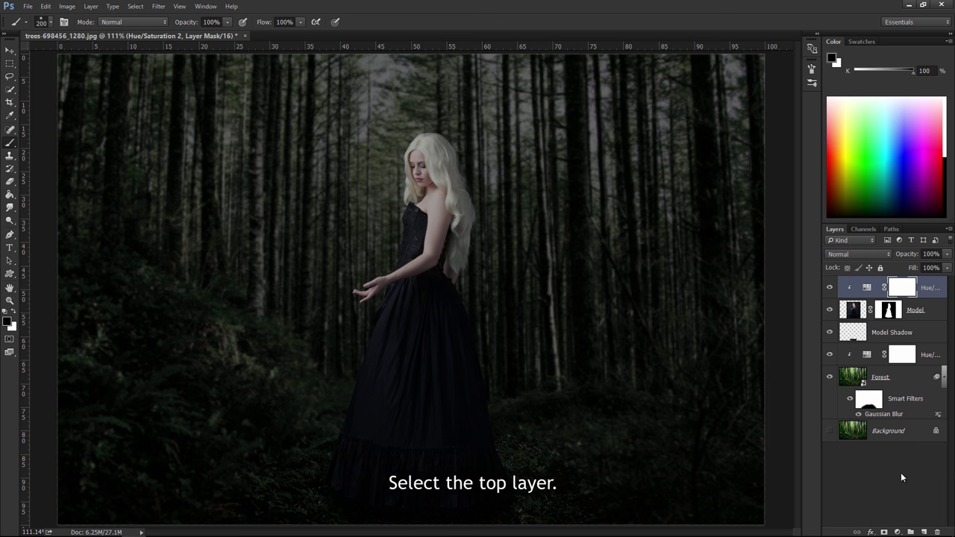
# - Add a reversed Radial Gradient Fill layer at 188% scale as an edge vignette
pyautogui.click(898, 532)
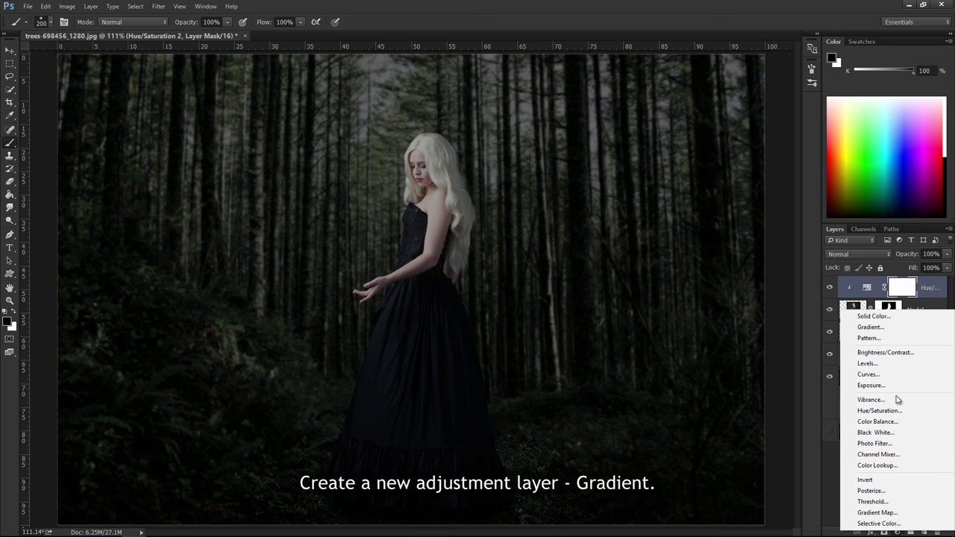
pyautogui.click(871, 327)
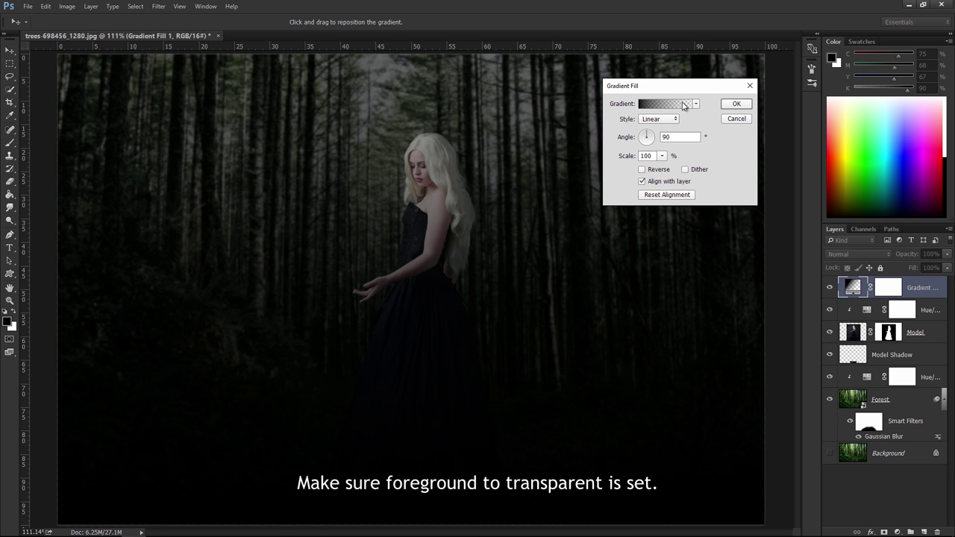
pyautogui.click(649, 120)
pyautogui.click(654, 137)
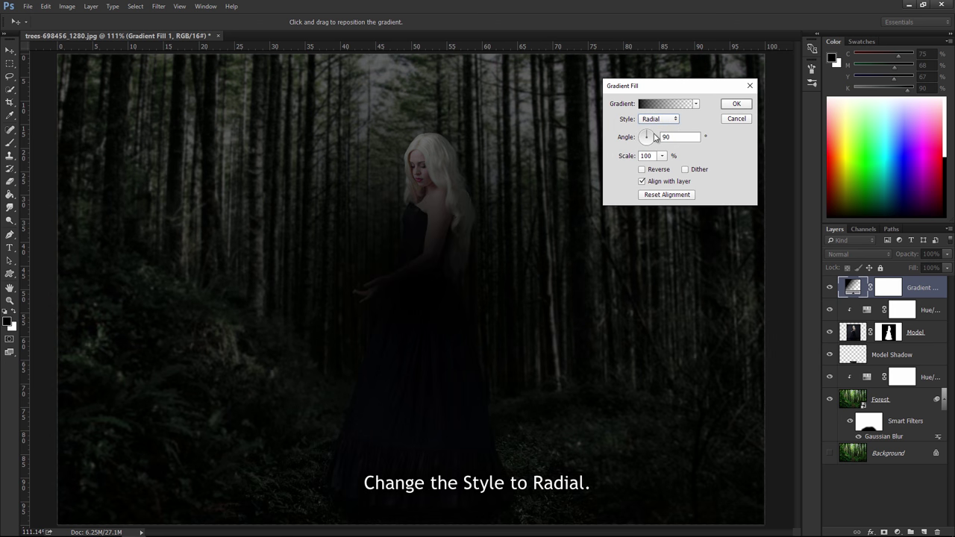
pyautogui.click(642, 170)
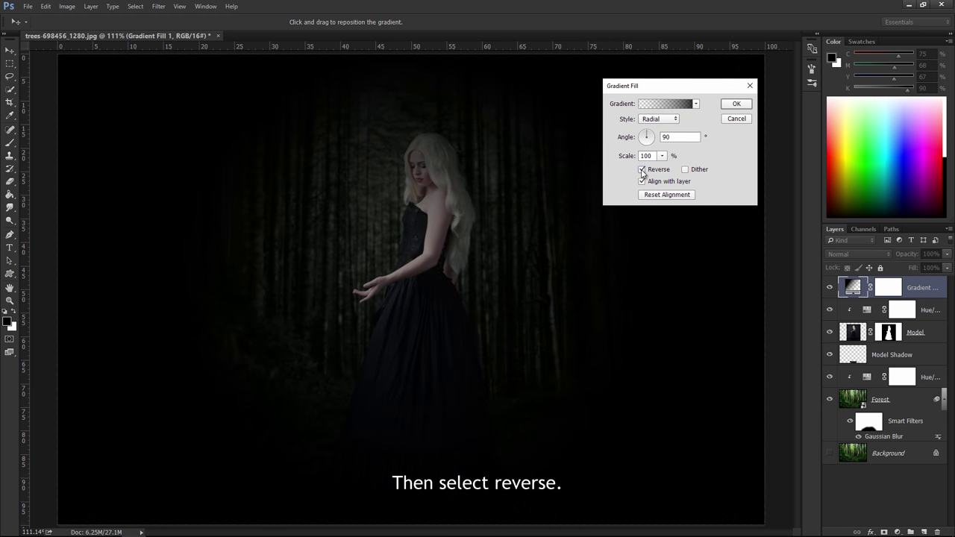
pyautogui.moveTo(626, 159); pyautogui.dragTo(647, 162)
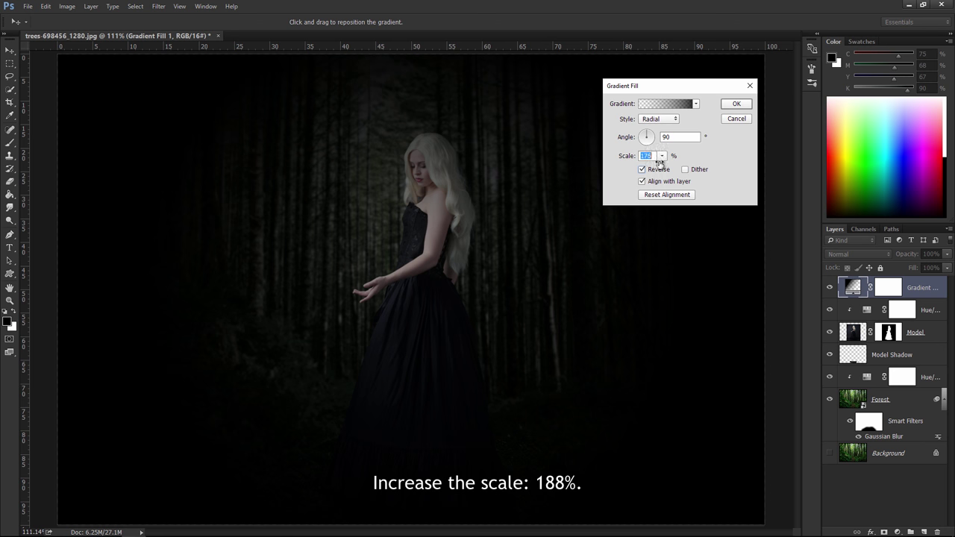
pyautogui.write('188')
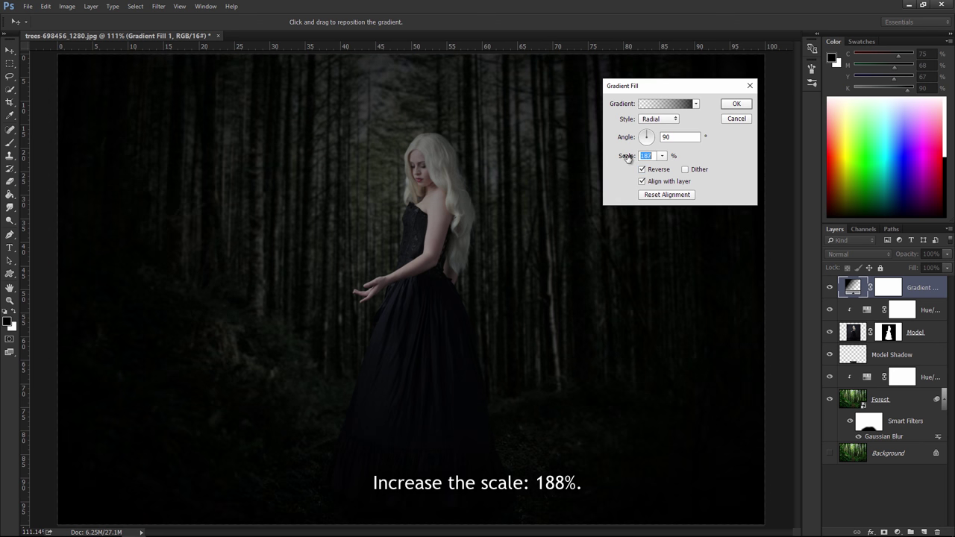
pyautogui.moveTo(628, 158); pyautogui.dragTo(629, 158)
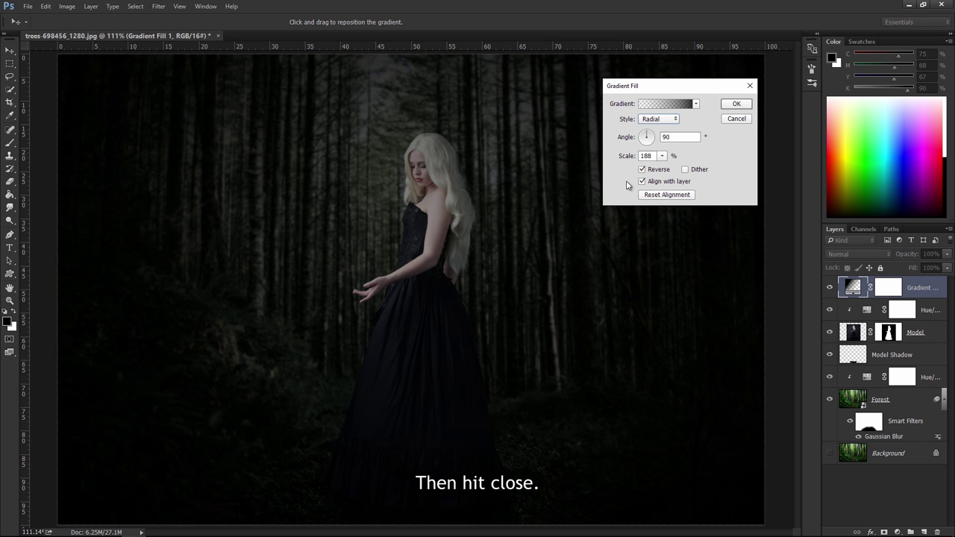
pyautogui.click(746, 104)
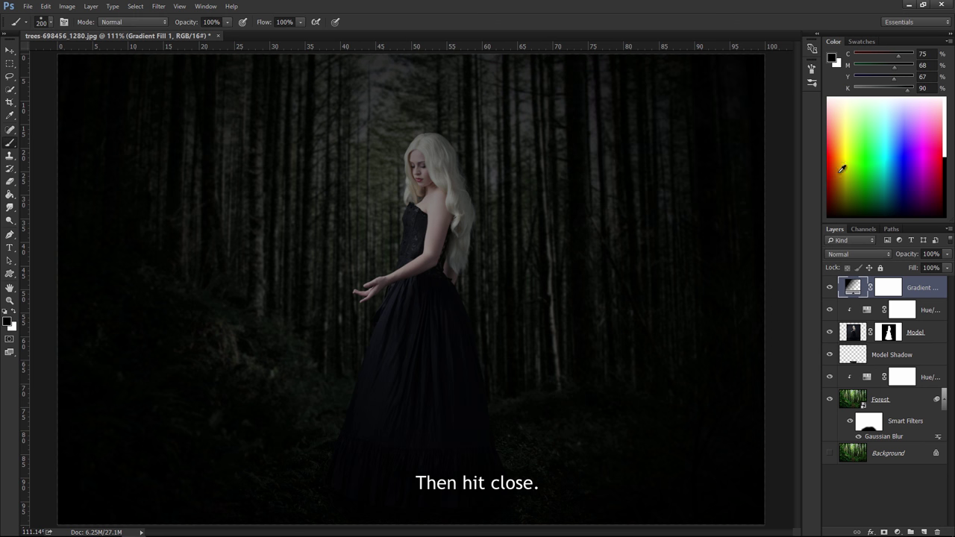
# - Blend the Gradient Fill in Soft Light and paint its mask black over the model's centre
pyautogui.click(865, 255)
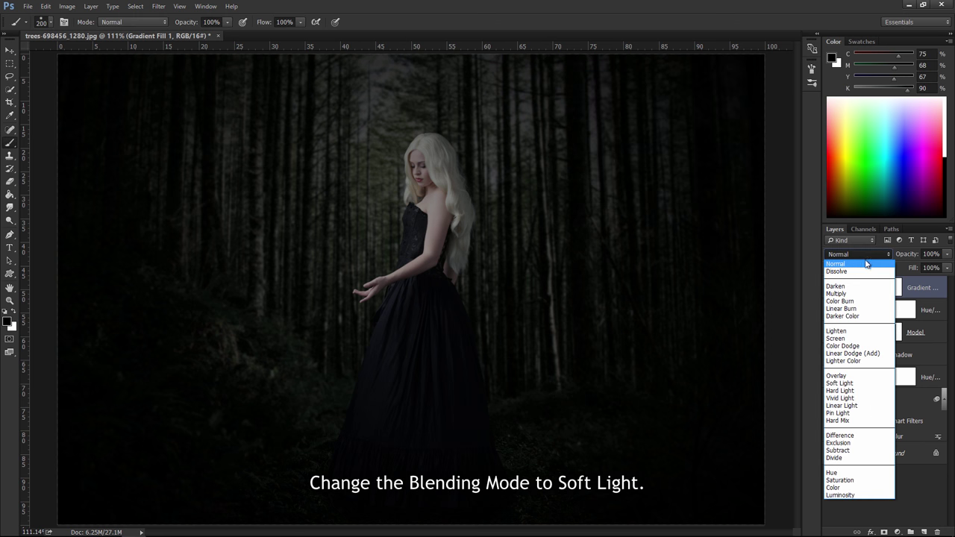
pyautogui.click(864, 383)
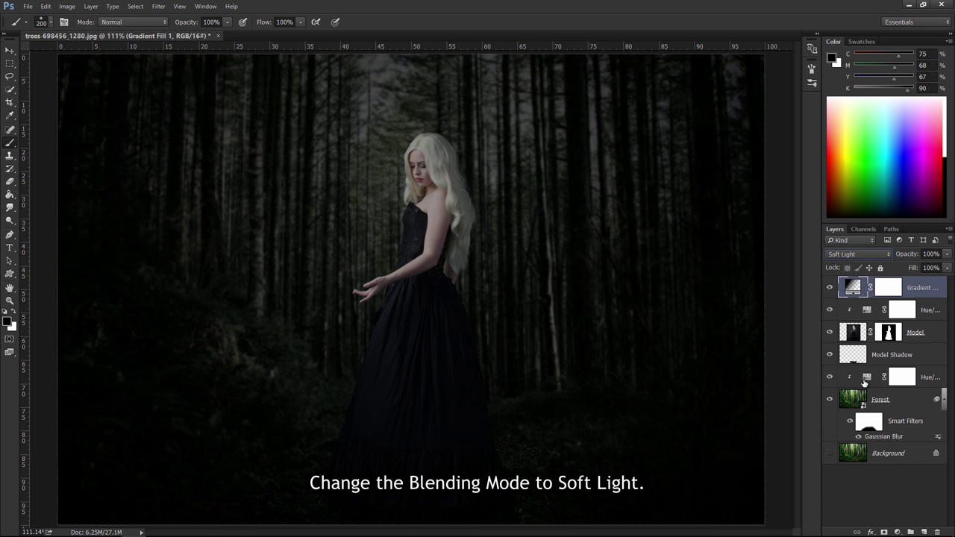
pyautogui.click(890, 289)
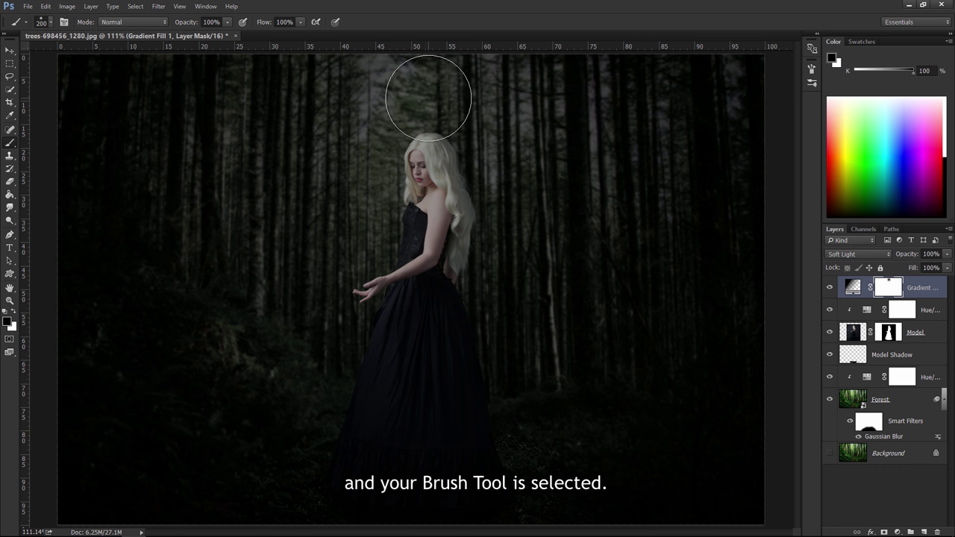
pyautogui.press(']')
pyautogui.press(']')
pyautogui.press(']')
pyautogui.press(']')
pyautogui.press(']')
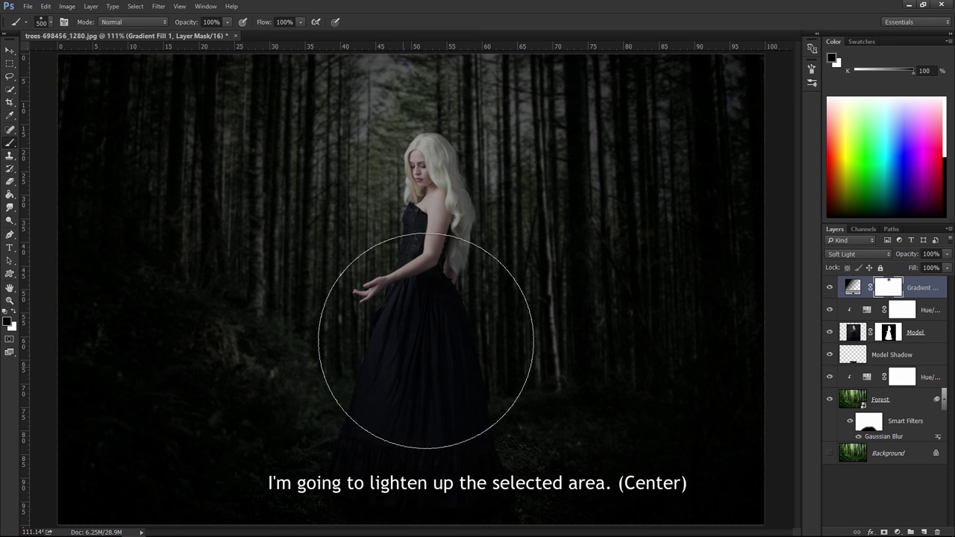
pyautogui.click(446, 167)
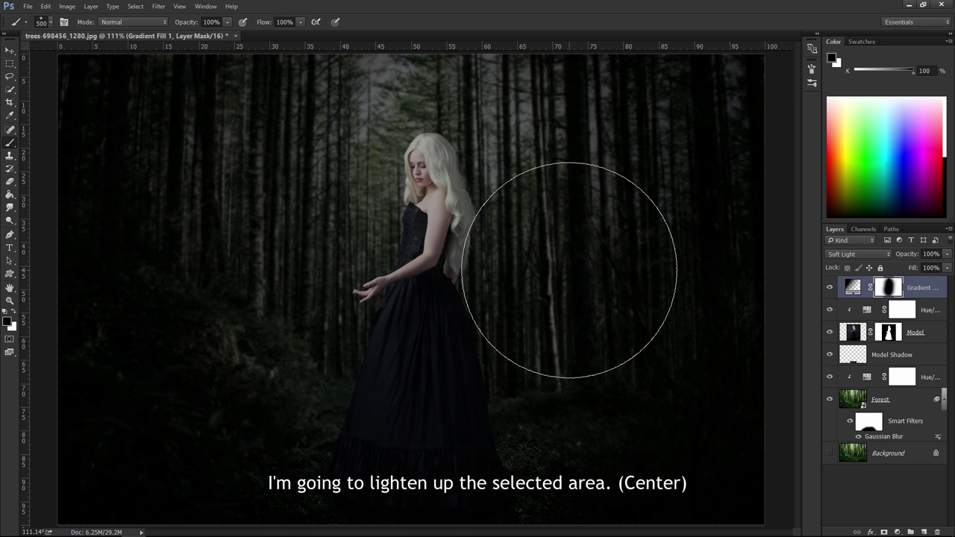
pyautogui.press('[')
pyautogui.press('[')
pyautogui.press('[')
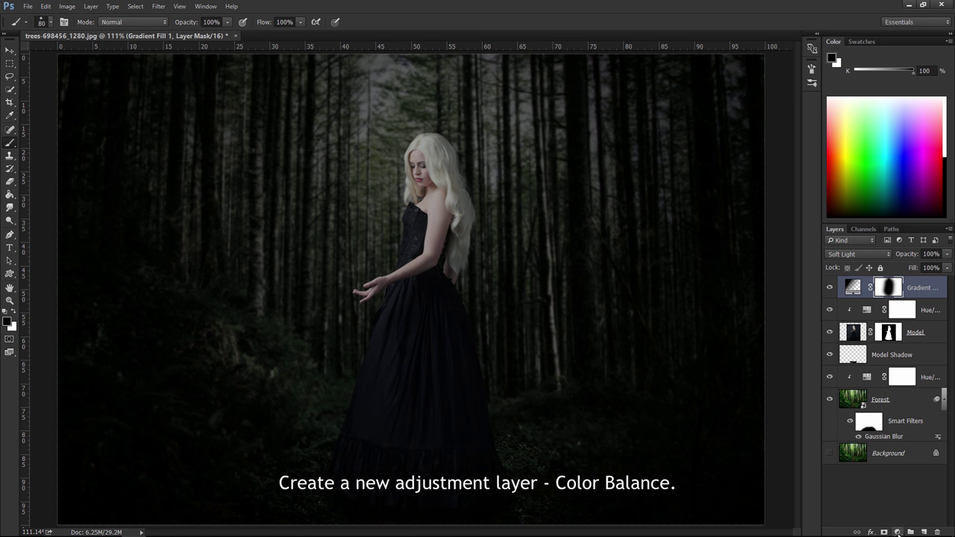
# - Add a Color Balance layer with midtones at -26, +4, +32 for a cool blue tint
pyautogui.click(897, 531)
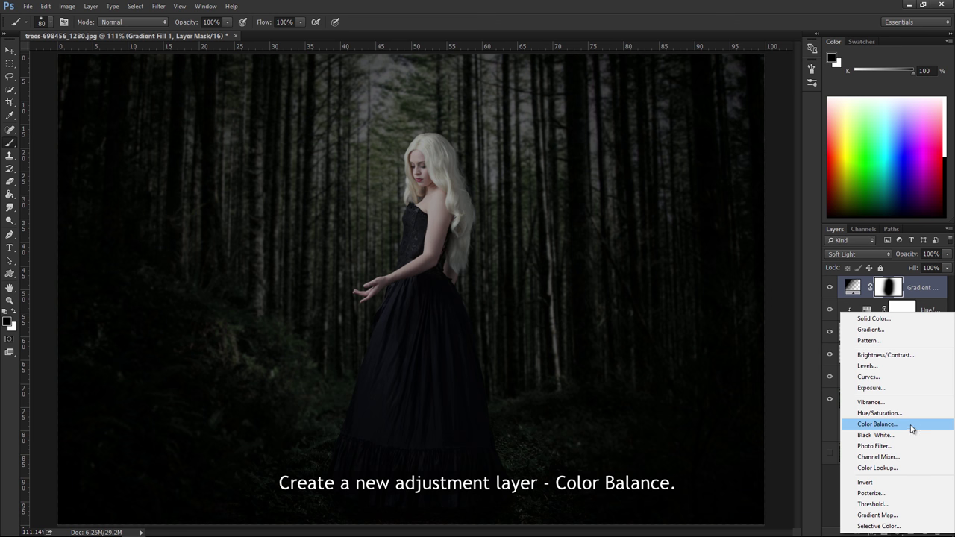
pyautogui.click(921, 425)
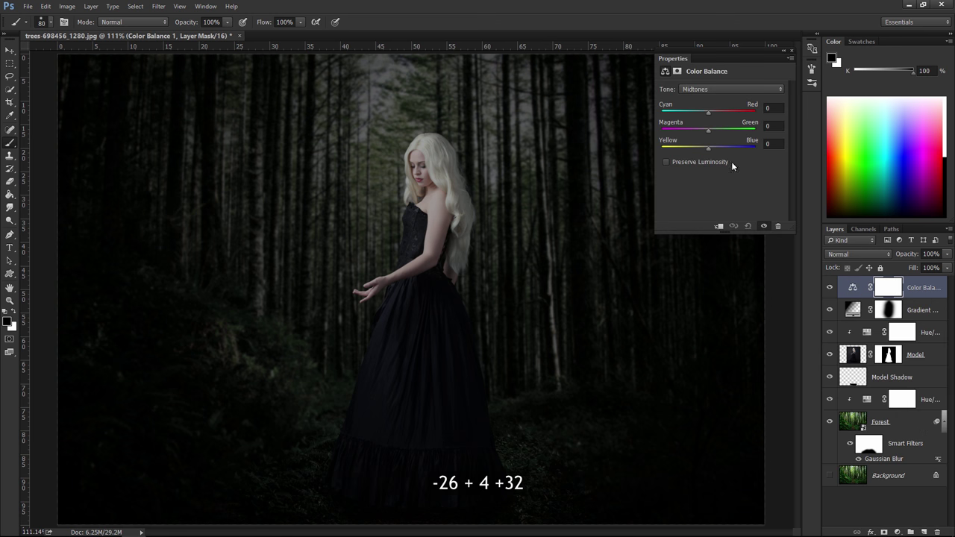
pyautogui.moveTo(712, 112); pyautogui.dragTo(696, 109)
pyautogui.moveTo(709, 129); pyautogui.dragTo(715, 149)
pyautogui.click(792, 54)
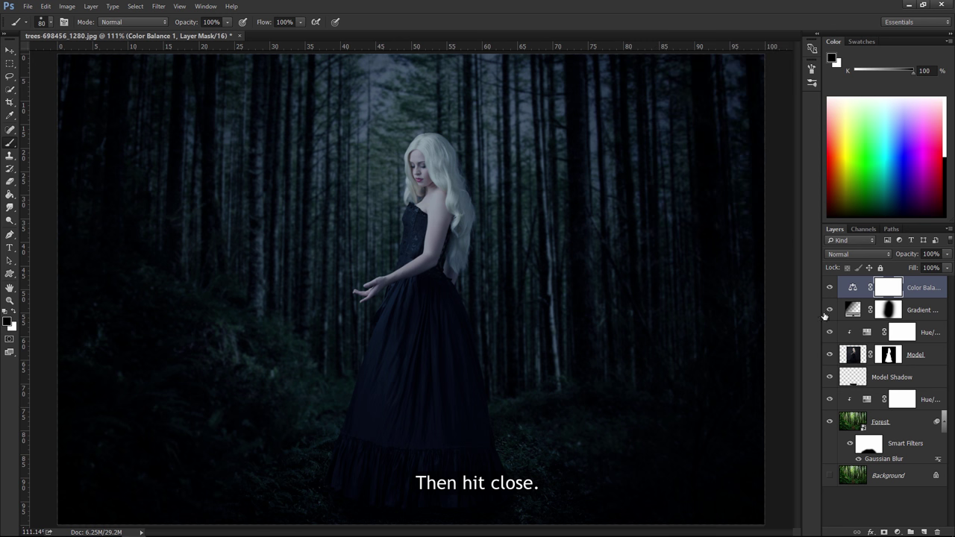
pyautogui.click(898, 532)
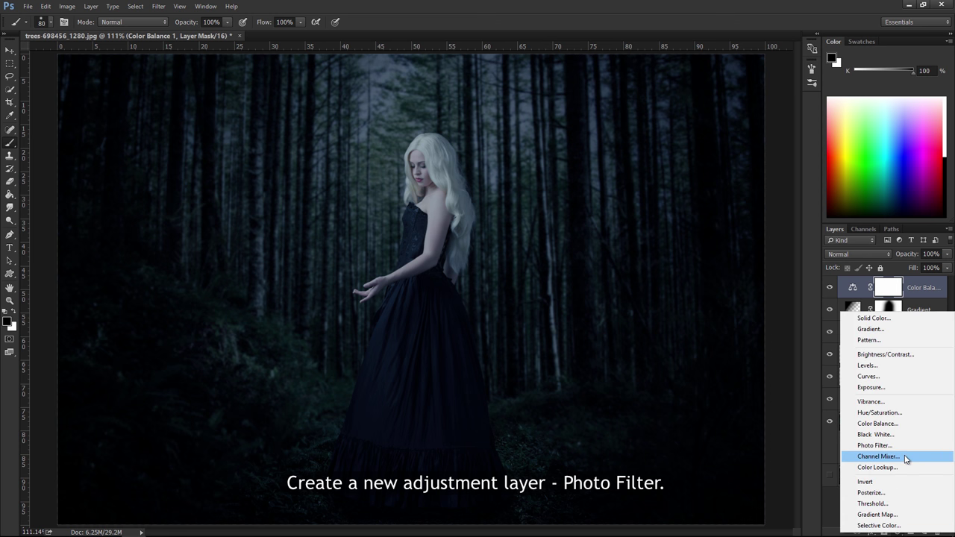
# - Add a Photo Filter layer using Cooling Filter (80) at 10% density
pyautogui.click(875, 445)
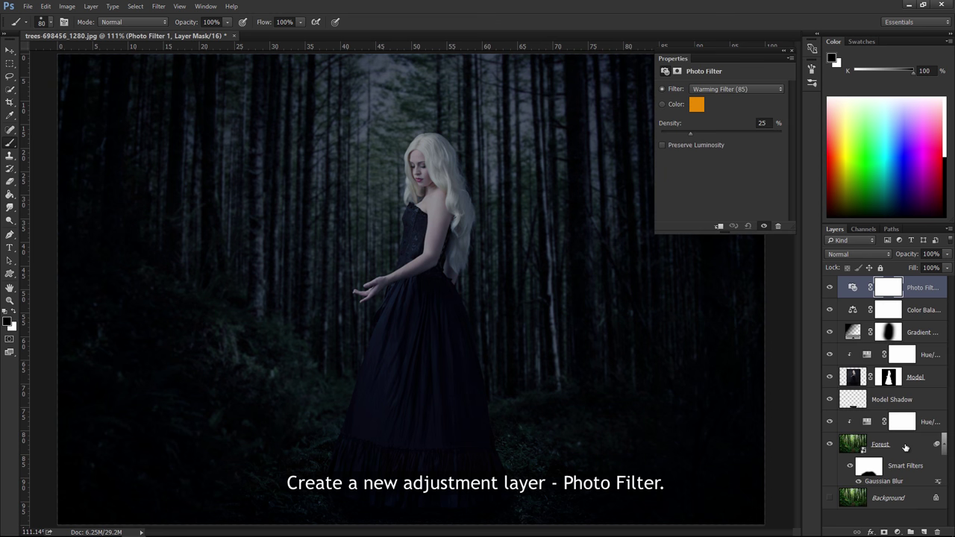
pyautogui.click(706, 89)
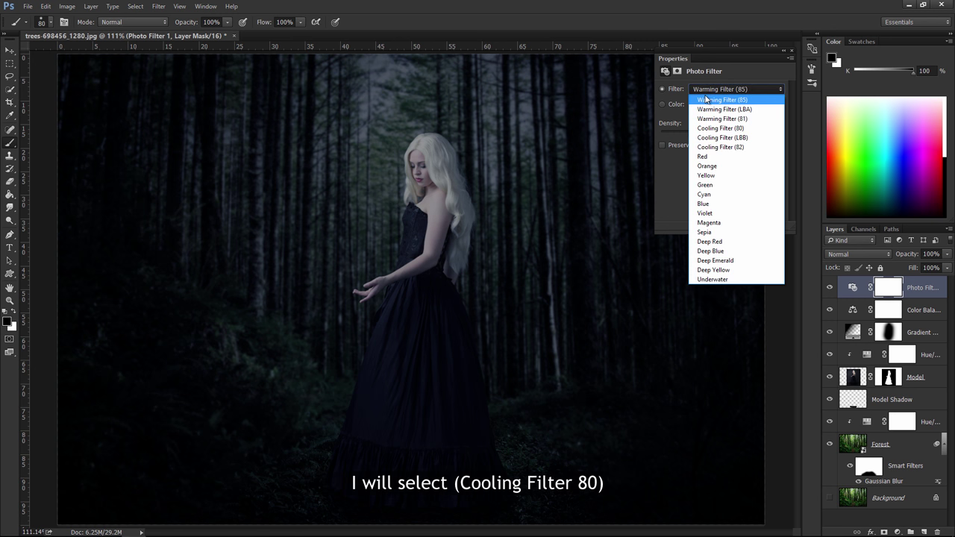
pyautogui.click(756, 128)
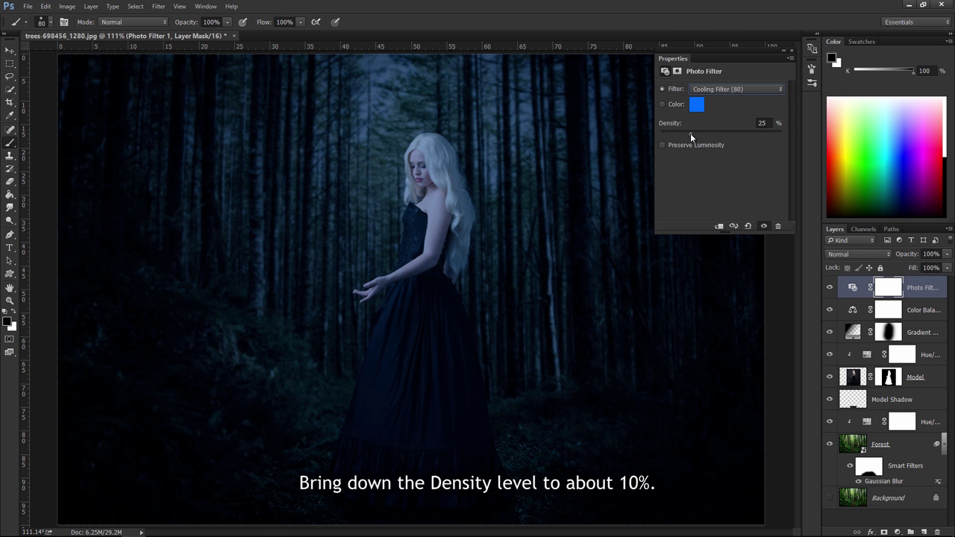
pyautogui.moveTo(688, 134); pyautogui.dragTo(671, 136)
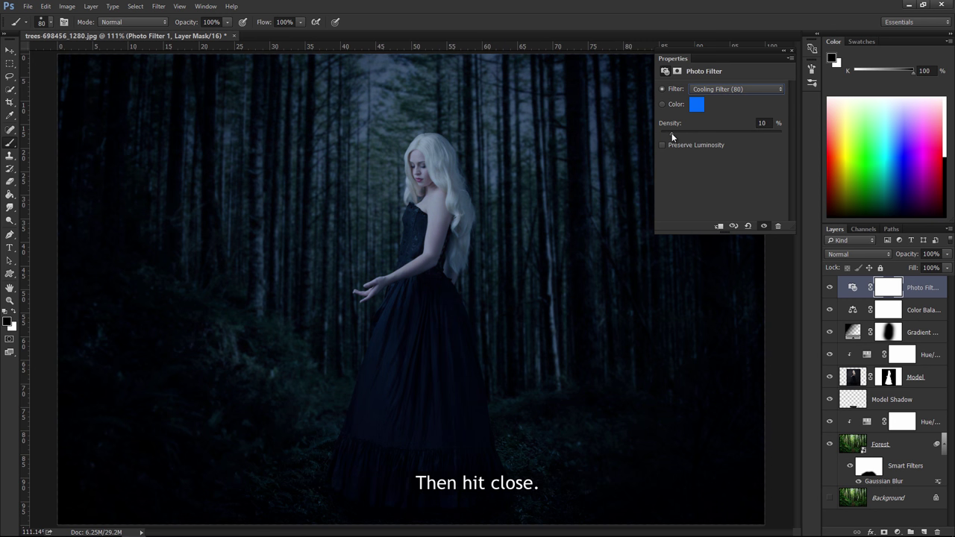
pyautogui.click(791, 49)
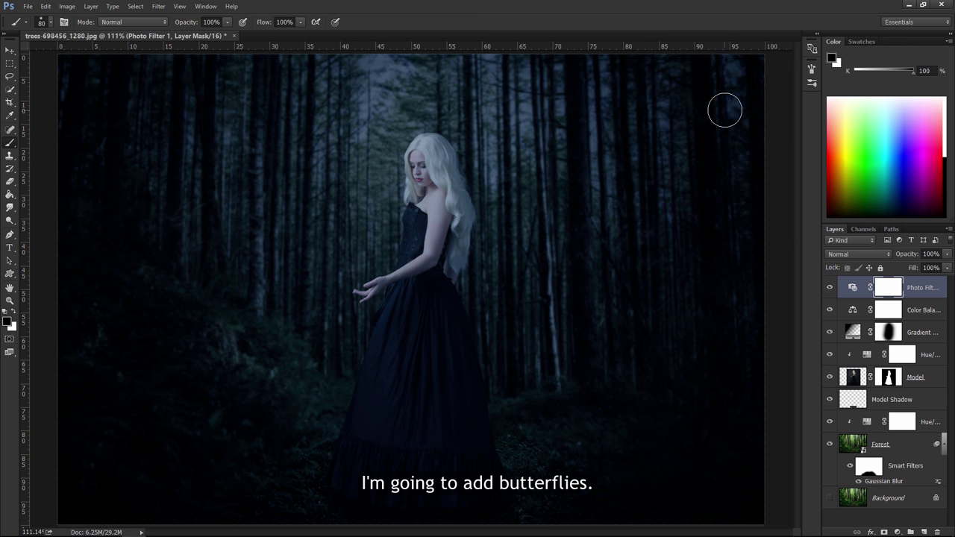
# - Lasso the centre blue butterfly on the butterfly sheet and drag it into the forest document
pyautogui.click(380, 35)
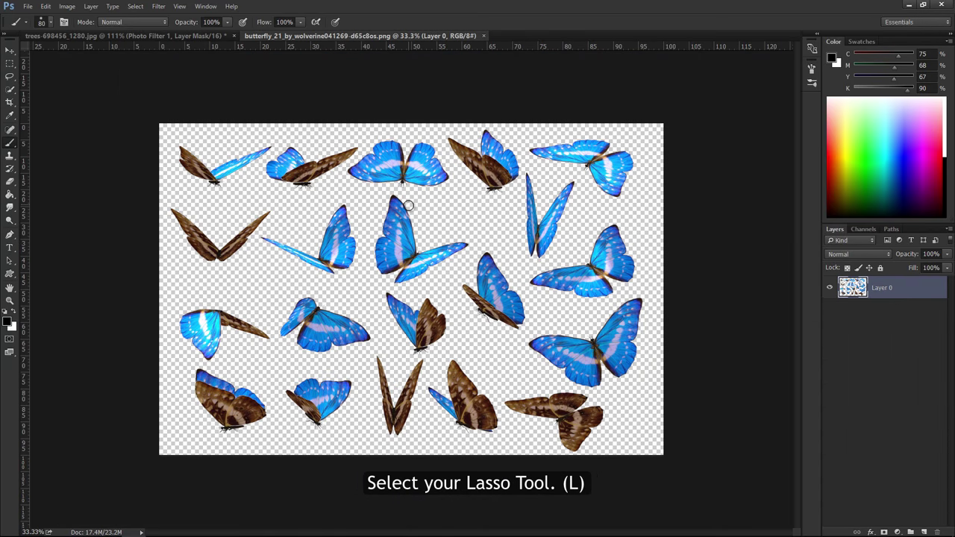
pyautogui.press('l')
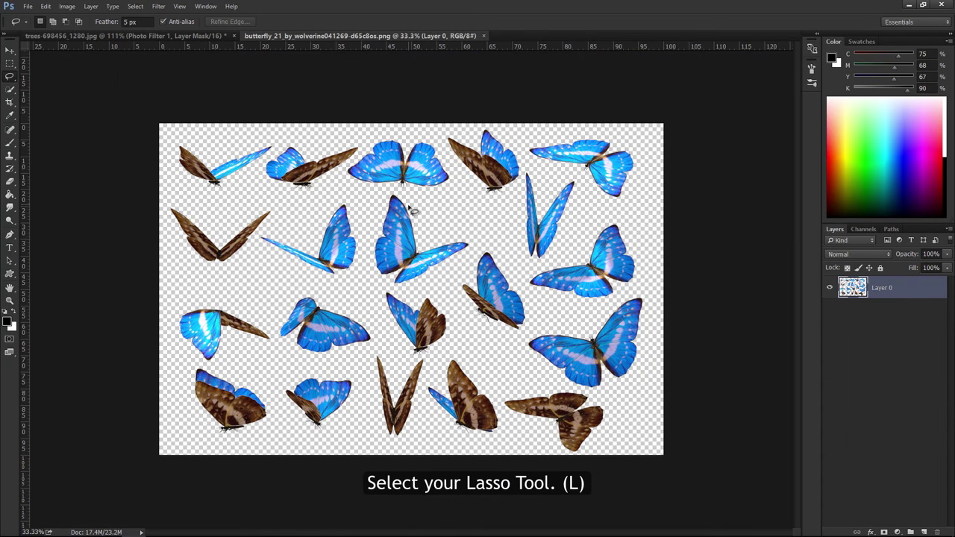
pyautogui.moveTo(407, 195)
pyautogui.mouseDown()
pyautogui.moveTo(379, 214)
pyautogui.moveTo(364, 277)
pyautogui.moveTo(410, 293)
pyautogui.moveTo(486, 249)
pyautogui.moveTo(423, 219)
pyautogui.moveTo(407, 197)
pyautogui.mouseUp()
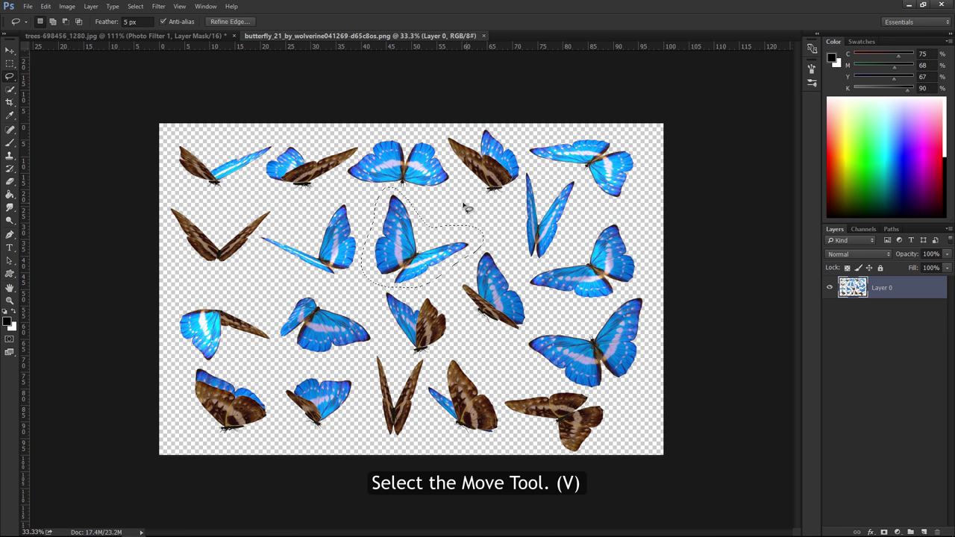
pyautogui.press('v')
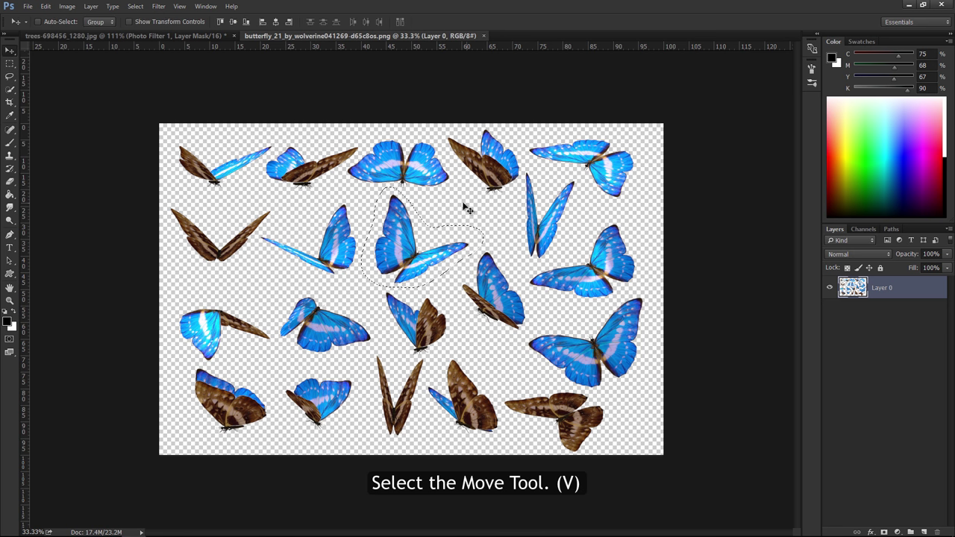
pyautogui.moveTo(402, 222)
pyautogui.mouseDown()
pyautogui.moveTo(206, 47)
pyautogui.moveTo(308, 196)
pyautogui.mouseUp()
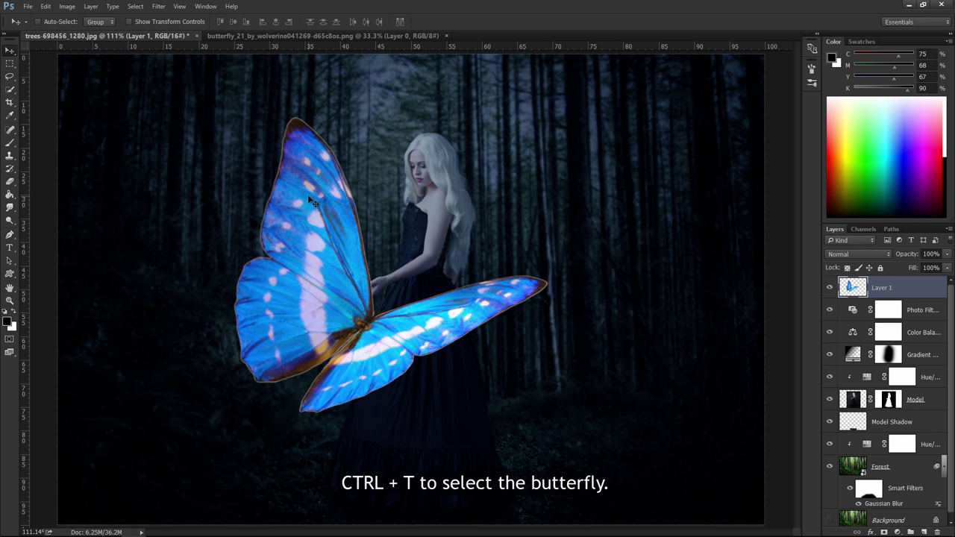
# - Scale the butterfly down and position it just above the model's raised hand
pyautogui.hotkey('ctrl', 't')
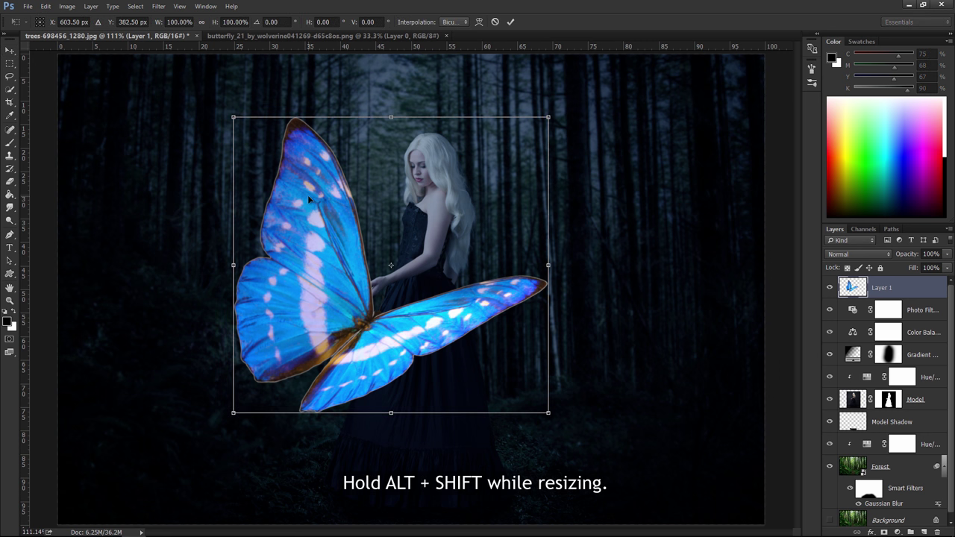
pyautogui.moveTo(549, 413)
pyautogui.mouseDown()
pyautogui.moveTo(439, 333)
pyautogui.moveTo(278, 166)
pyautogui.moveTo(347, 235)
pyautogui.moveTo(364, 281)
pyautogui.moveTo(355, 270)
pyautogui.mouseUp()
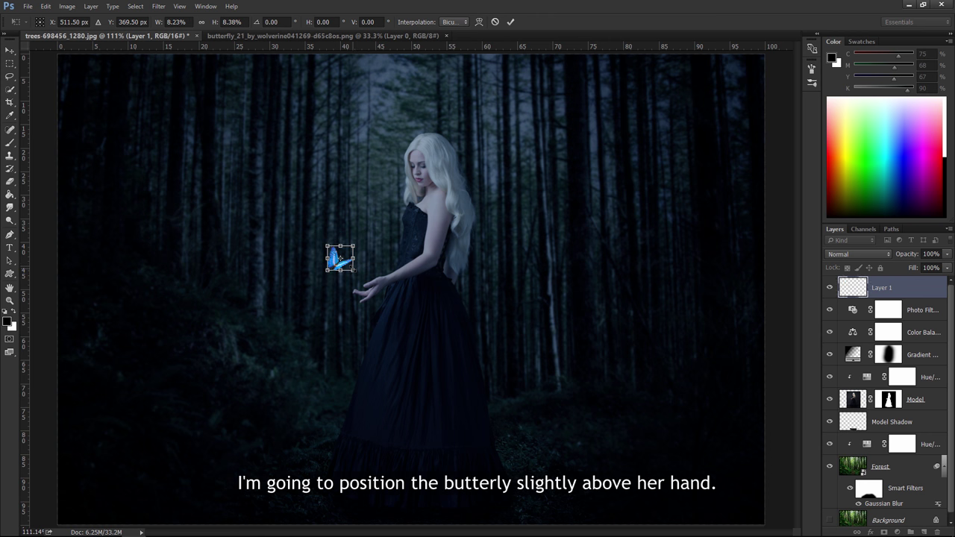
pyautogui.press('Return')
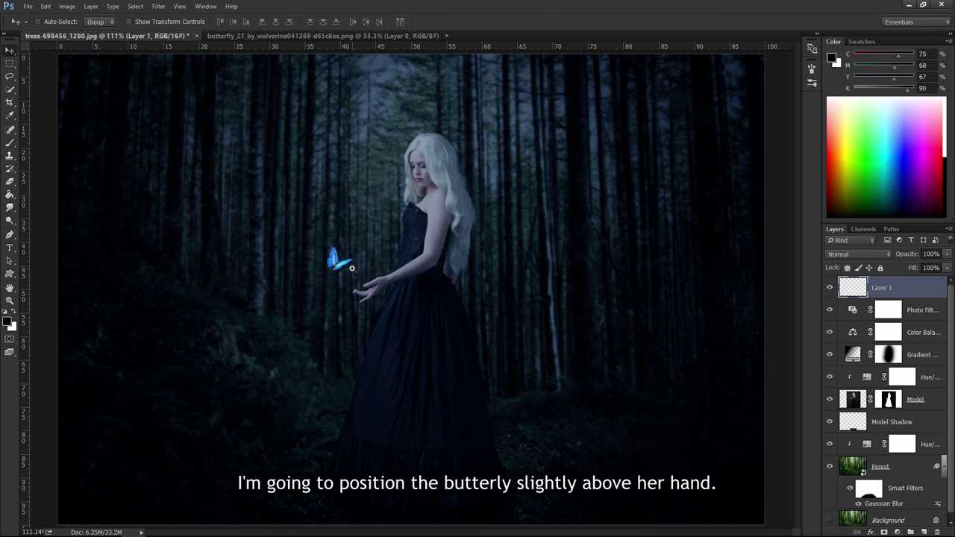
pyautogui.press('z')
pyautogui.moveTo(355, 271); pyautogui.dragTo(381, 266)
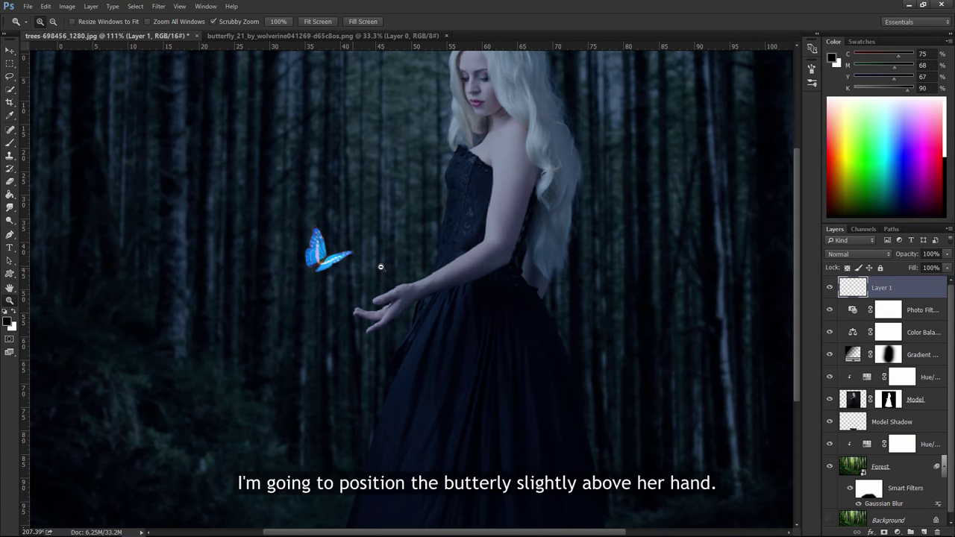
pyautogui.press('v')
pyautogui.moveTo(342, 263); pyautogui.dragTo(363, 293)
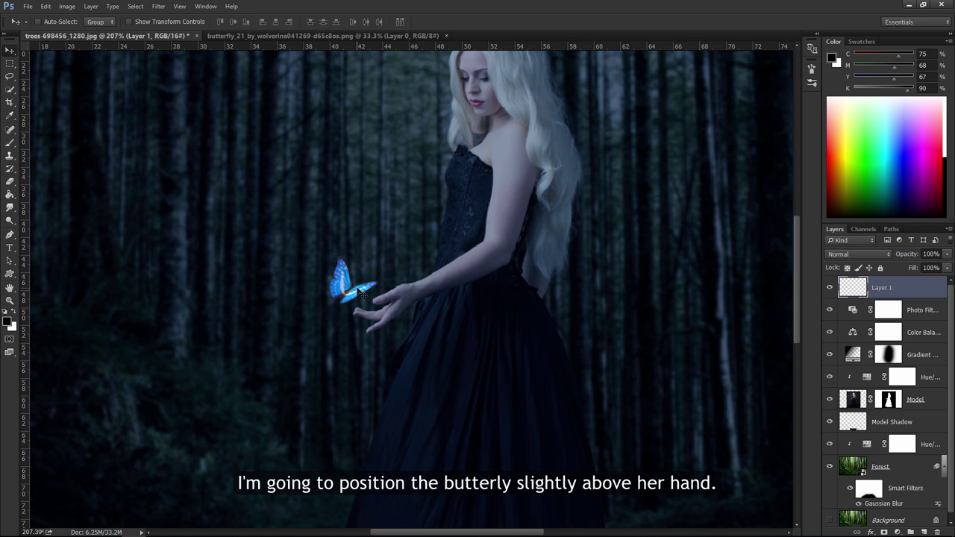
pyautogui.hotkey('ctrl', 't')
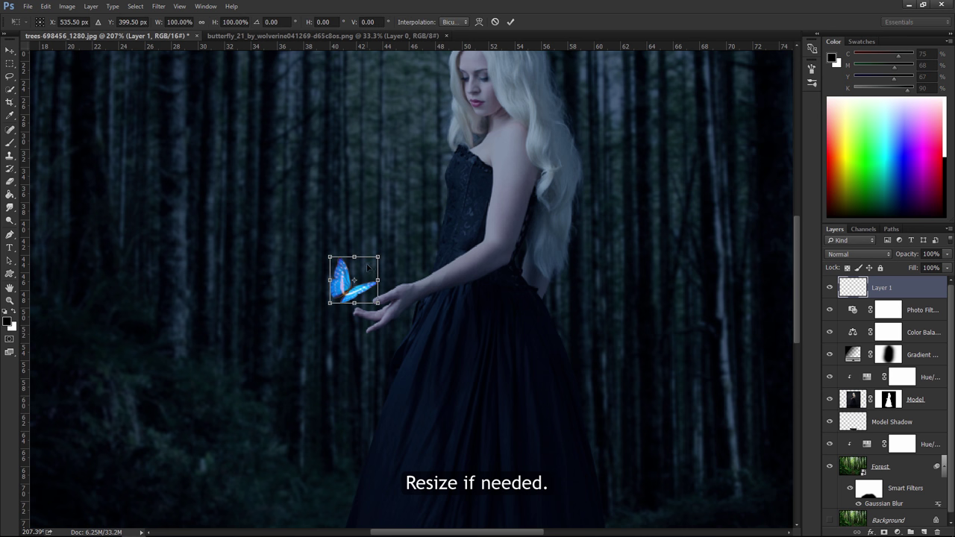
pyautogui.moveTo(379, 256); pyautogui.dragTo(374, 263)
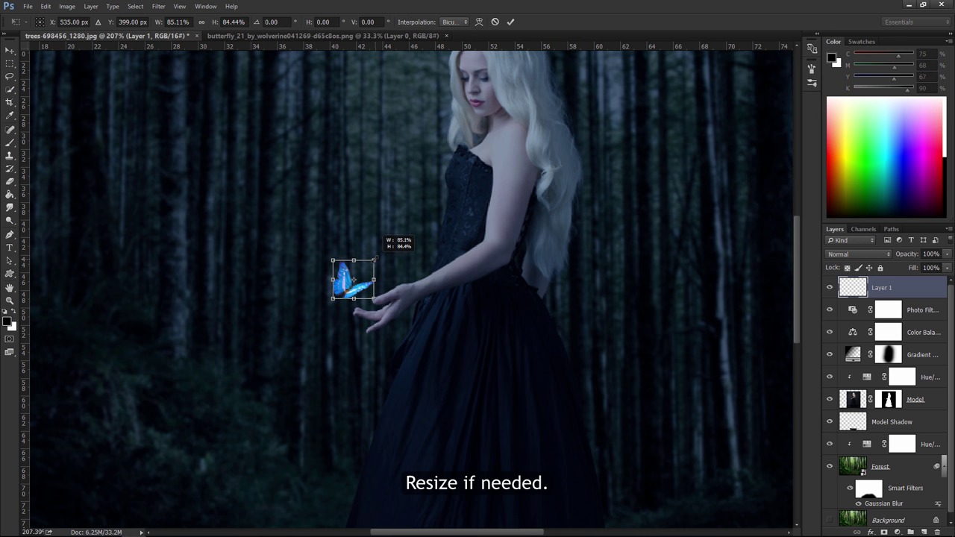
pyautogui.press('Return')
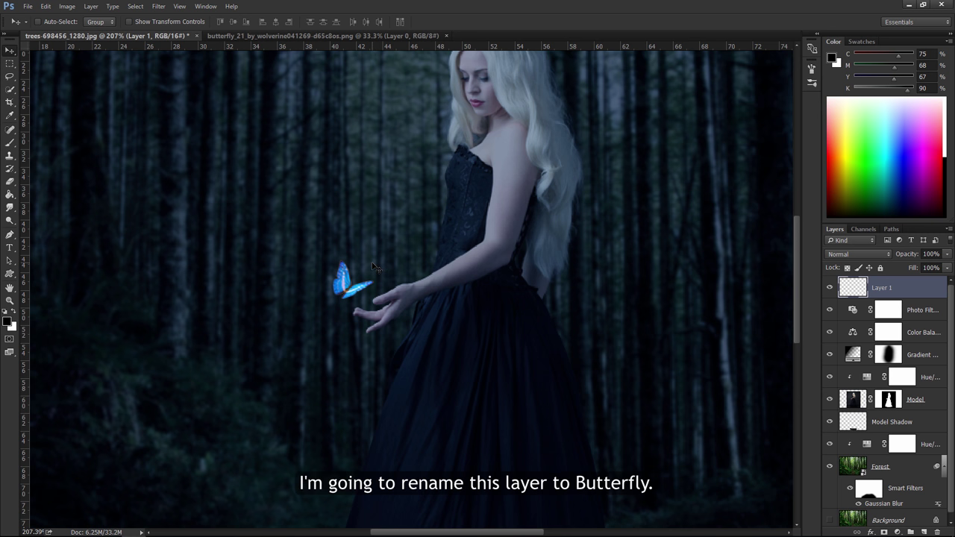
# - Rename the butterfly's layer from Layer 1 to 'Butterfly'
pyautogui.doubleClick(883, 290)
pyautogui.write('Butterfly')
pyautogui.press('Return')
pyautogui.hotkey('ctrl', '0')
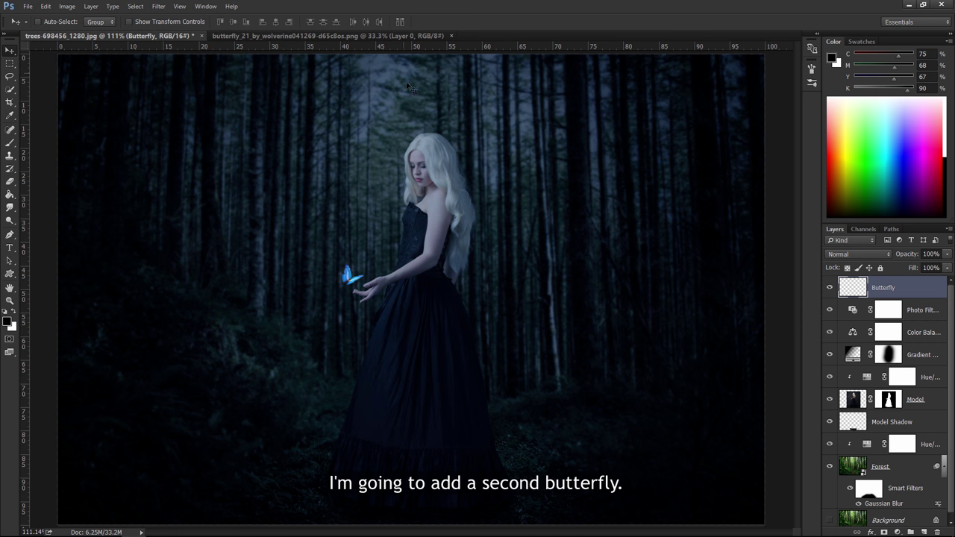
# - Lasso the angled butterfly left of centre and drag it into the forest scene
pyautogui.click(403, 36)
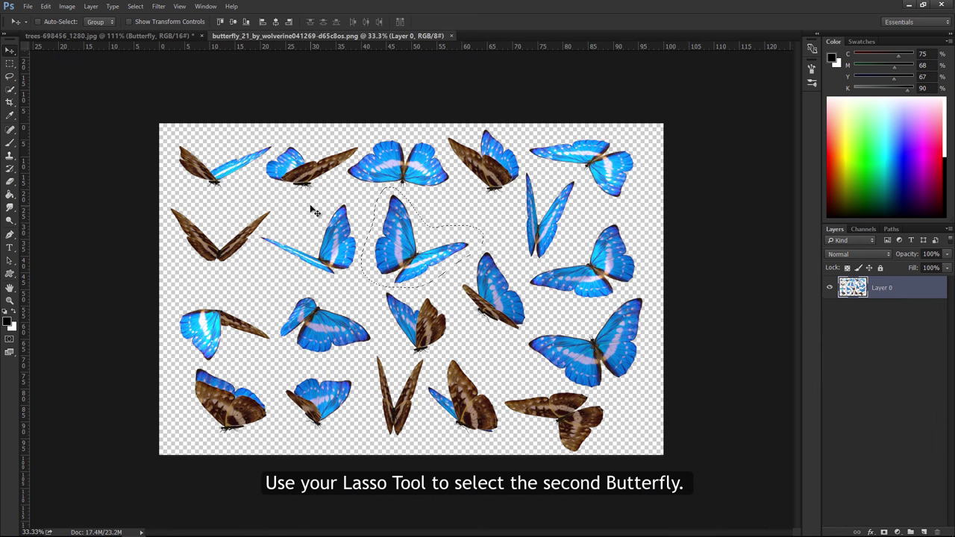
pyautogui.press('l')
pyautogui.click(282, 233)
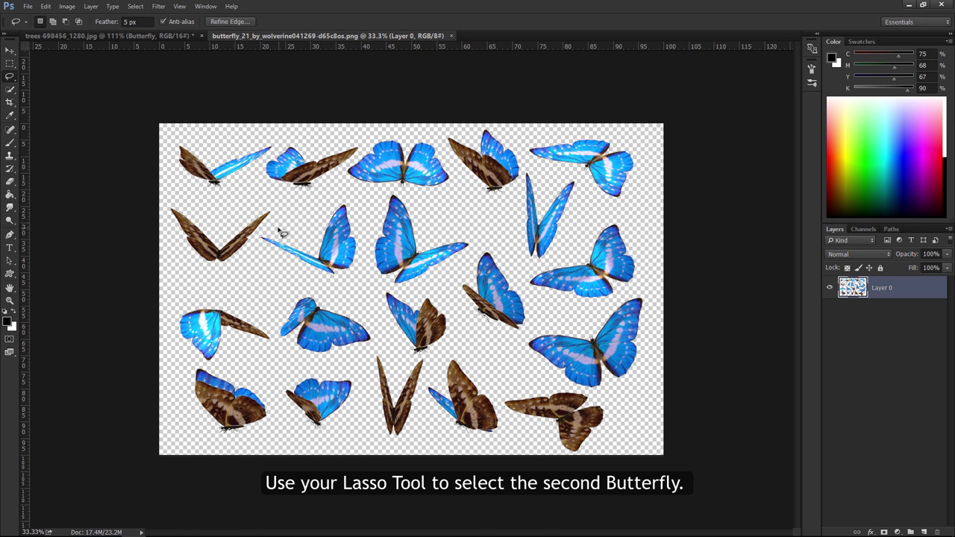
pyautogui.moveTo(280, 230)
pyautogui.mouseDown()
pyautogui.moveTo(366, 228)
pyautogui.moveTo(306, 228)
pyautogui.mouseUp()
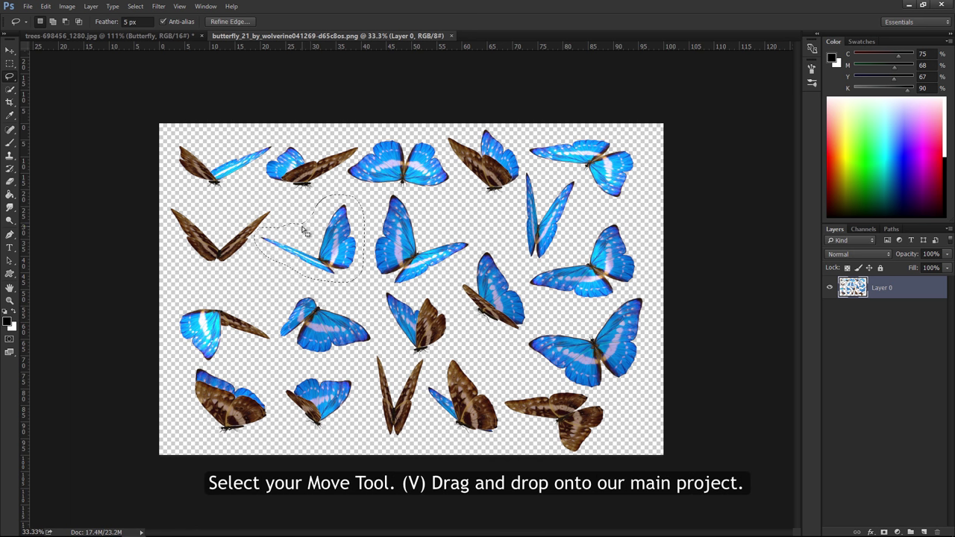
pyautogui.press('v')
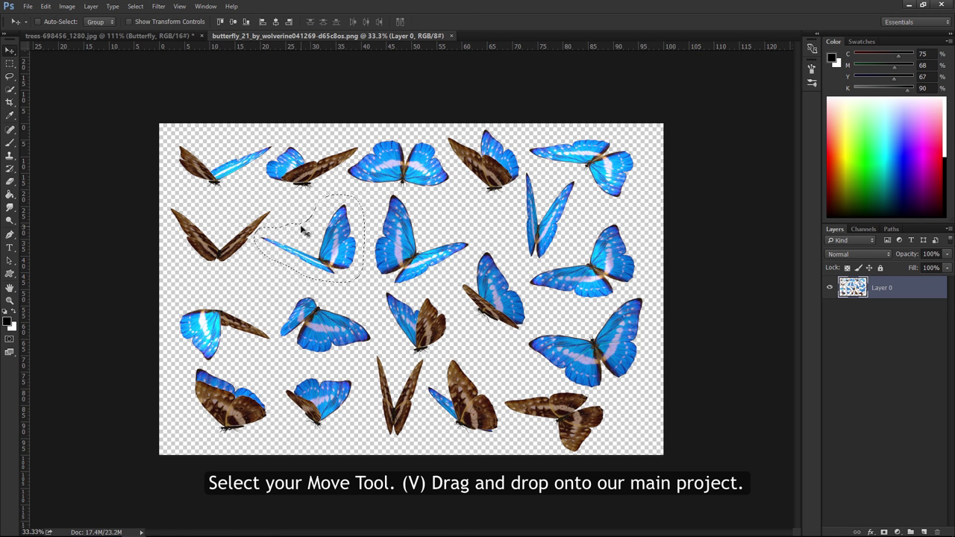
pyautogui.moveTo(304, 232)
pyautogui.mouseDown()
pyautogui.moveTo(179, 67)
pyautogui.moveTo(358, 269)
pyautogui.mouseUp()
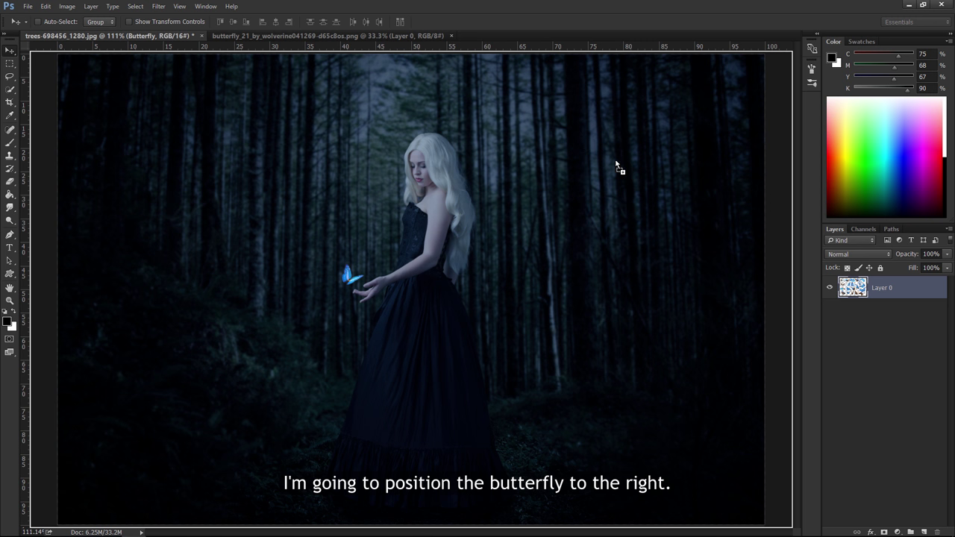
pyautogui.moveTo(617, 166); pyautogui.dragTo(614, 164)
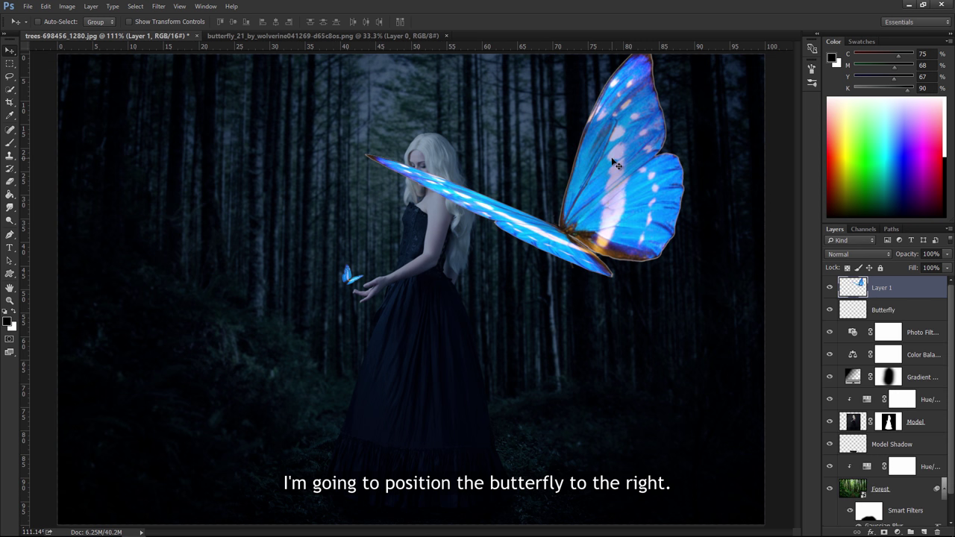
# - Shrink the second butterfly to about 36% and place it in the upper-right trees
pyautogui.hotkey('ctrl', 't')
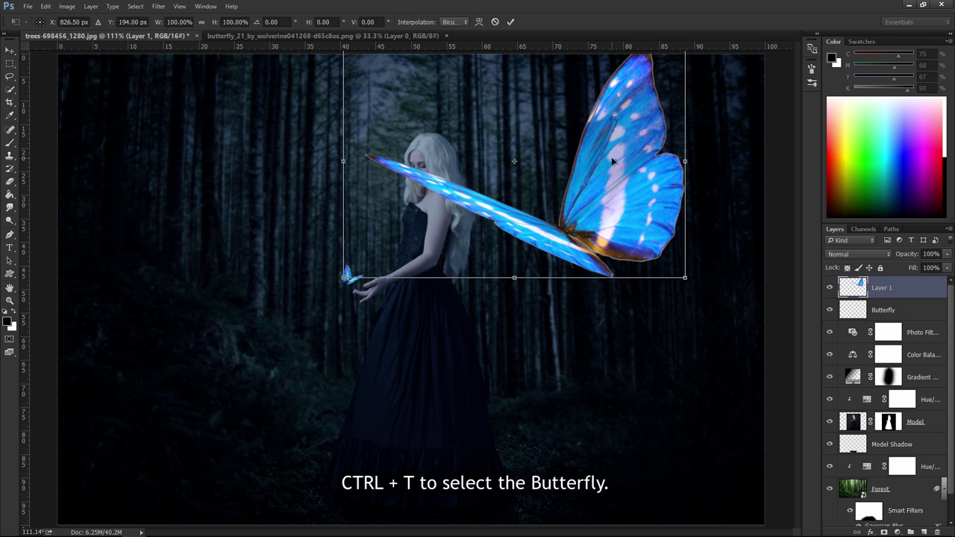
pyautogui.moveTo(347, 276); pyautogui.dragTo(455, 229)
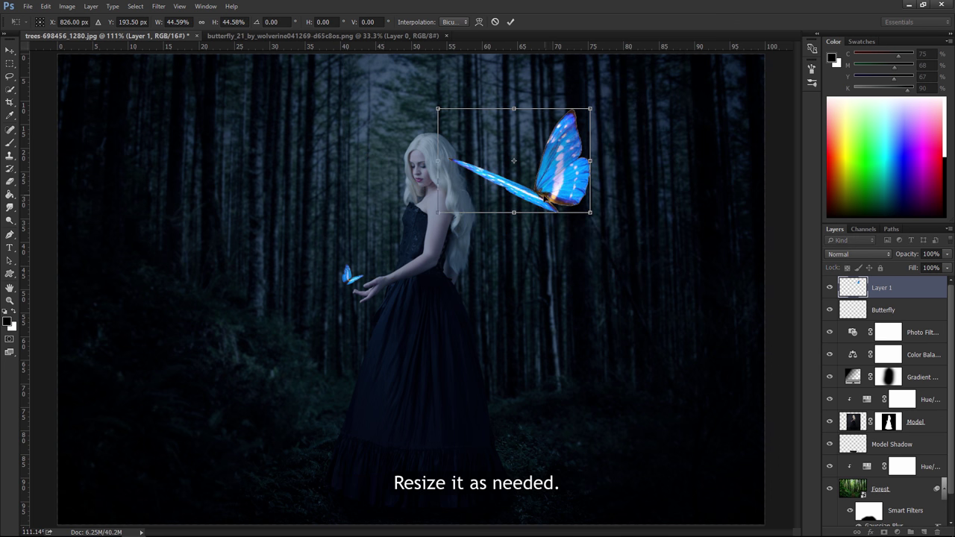
pyautogui.moveTo(568, 191); pyautogui.dragTo(690, 165)
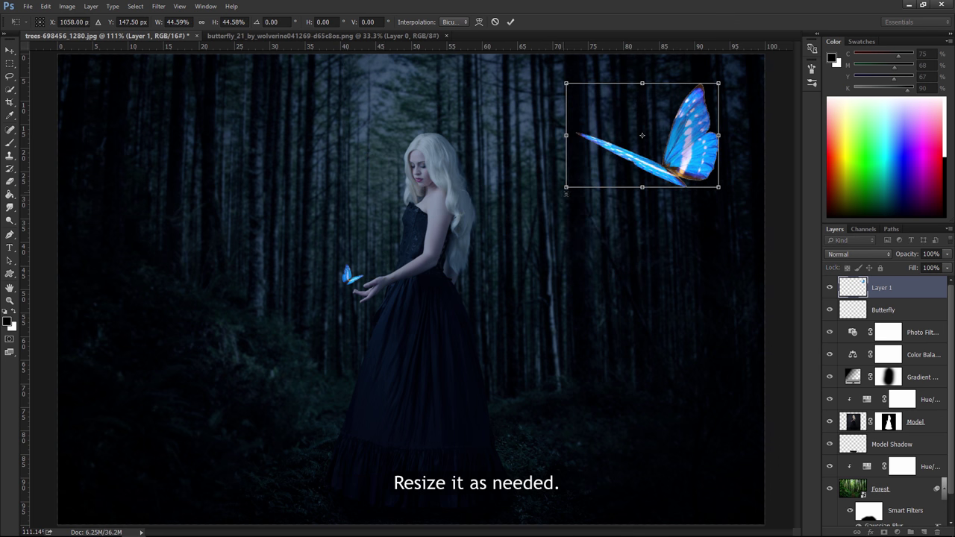
pyautogui.moveTo(562, 189); pyautogui.dragTo(579, 181)
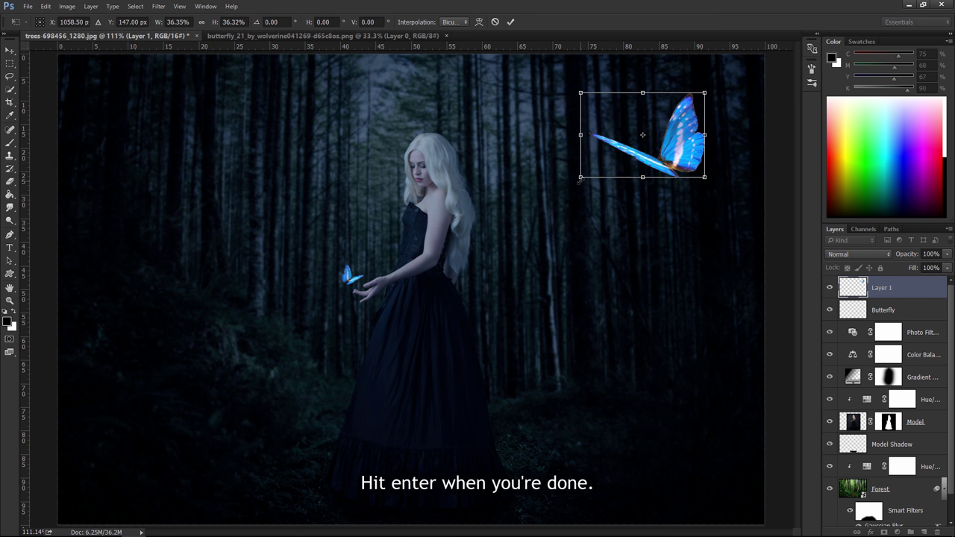
pyautogui.press('Return')
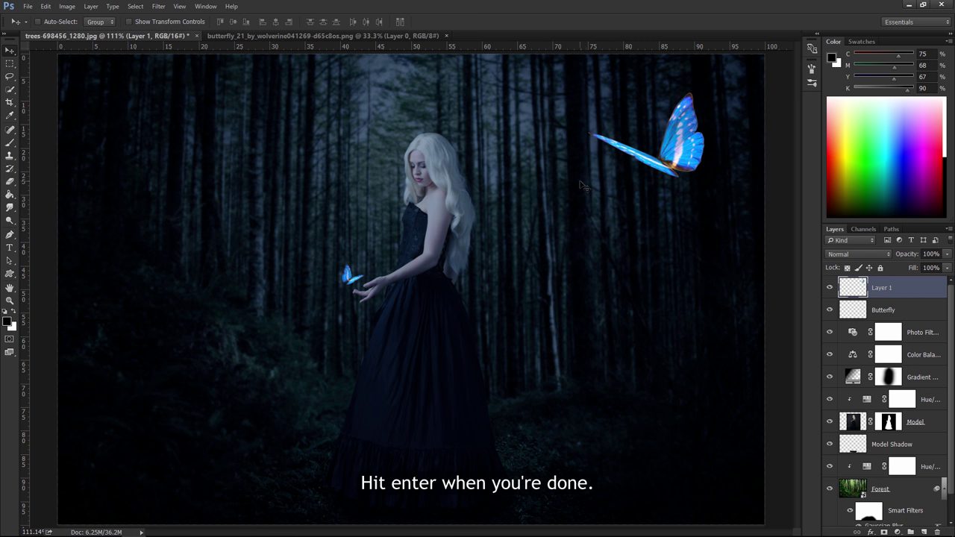
# - Rename the new layer to 'Butterfly 2' and convert it into a smart object
pyautogui.doubleClick(878, 288)
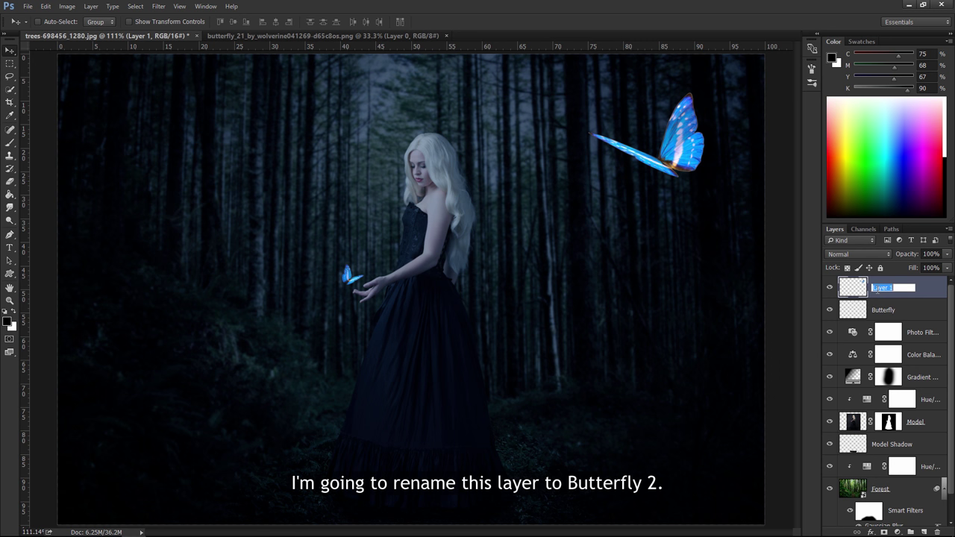
pyautogui.write('Butterfly')
pyautogui.write('2')
pyautogui.press('Return')
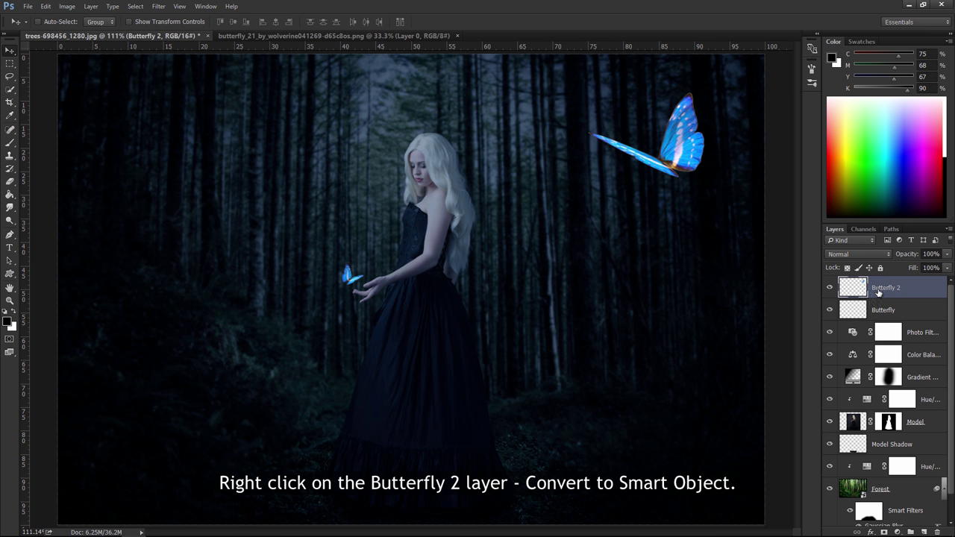
pyautogui.rightClick(878, 289)
pyautogui.click(865, 242)
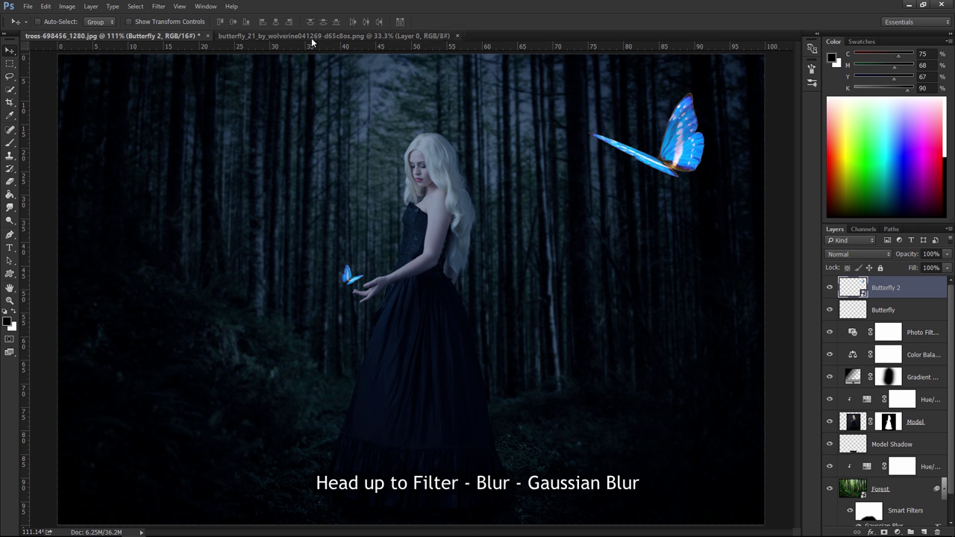
# - Soften Butterfly 2 with a slight Gaussian Blur of about 1.5 px
pyautogui.click(159, 6)
pyautogui.moveTo(164, 116)
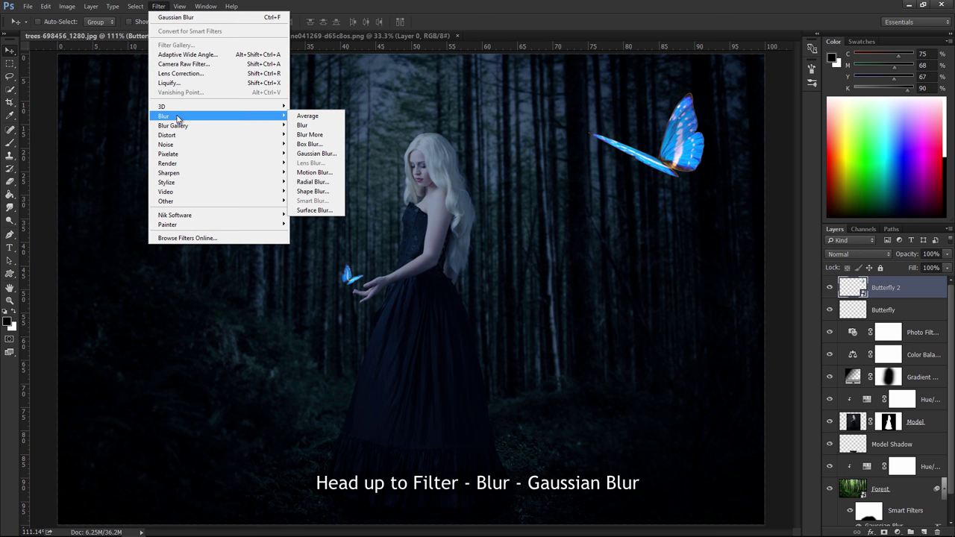
pyautogui.click(307, 154)
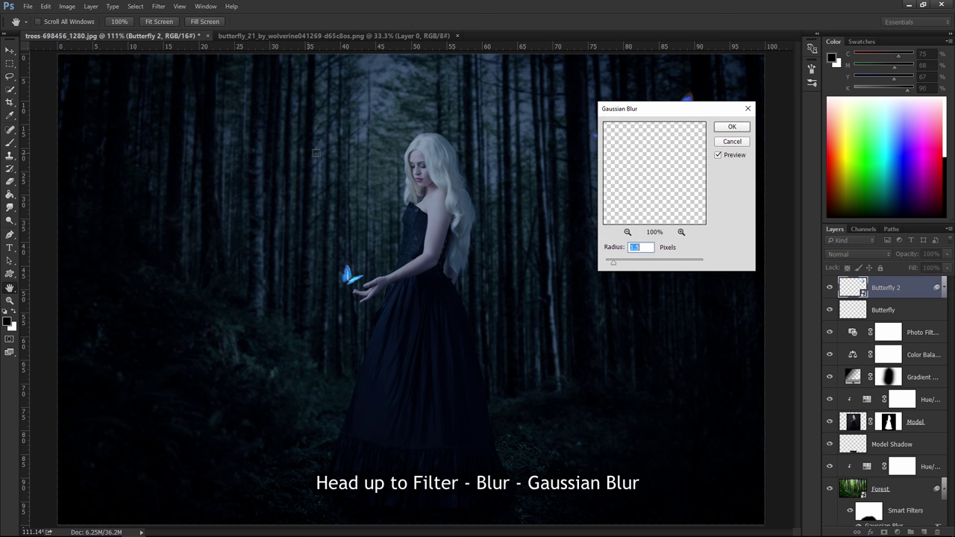
pyautogui.moveTo(618, 108); pyautogui.dragTo(435, 71)
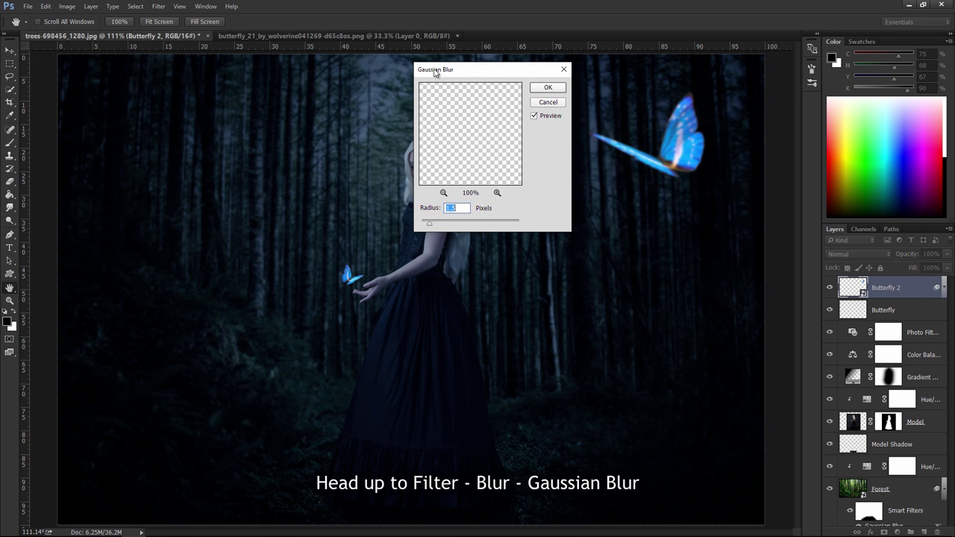
pyautogui.click(429, 227)
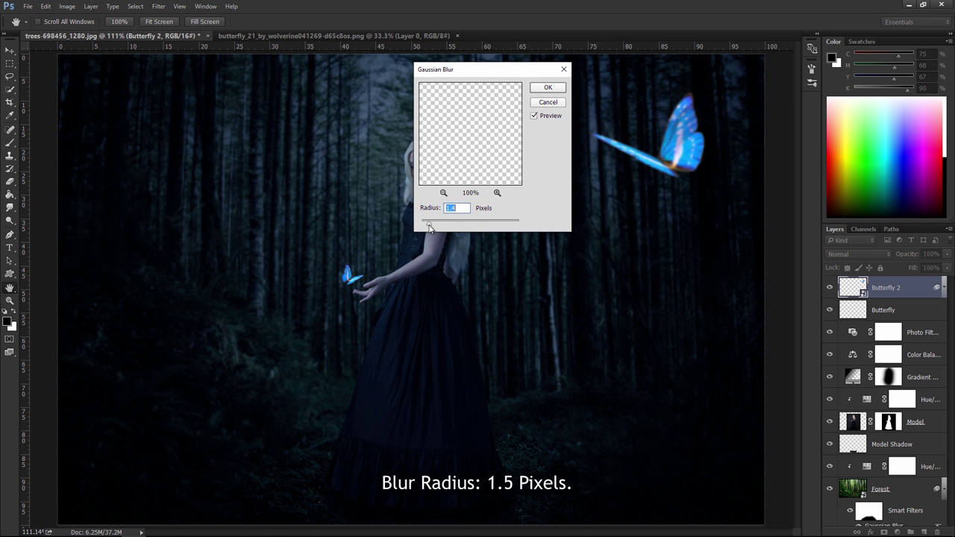
pyautogui.moveTo(429, 226); pyautogui.dragTo(429, 226)
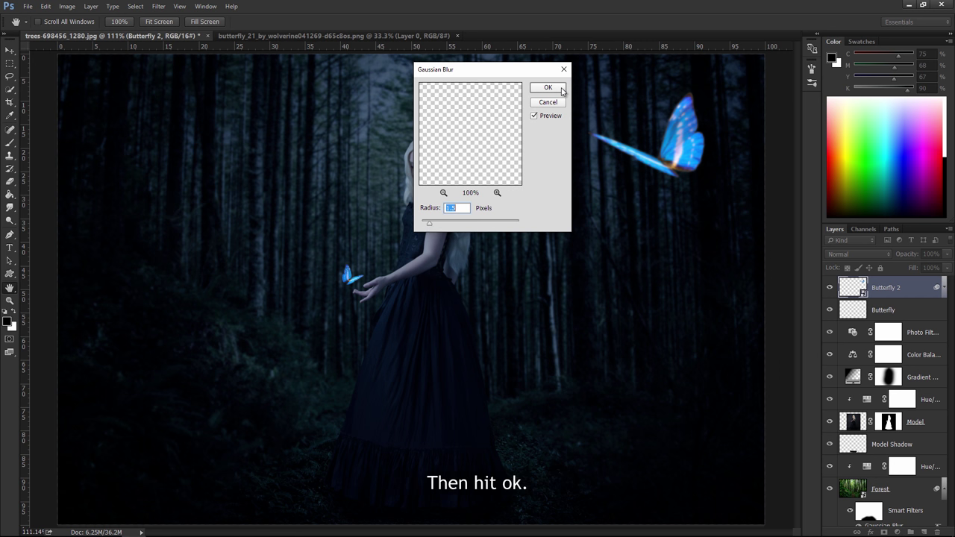
pyautogui.click(548, 88)
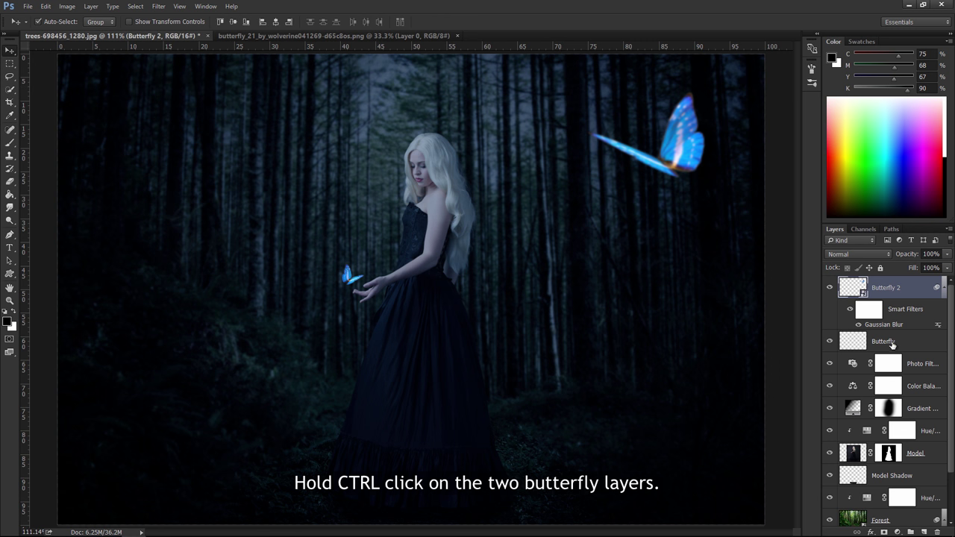
# - Group both butterfly layers into a group named Butterflies
pyautogui.keyDown('ctrl'); pyautogui.click(892, 342); pyautogui.keyUp('ctrl')
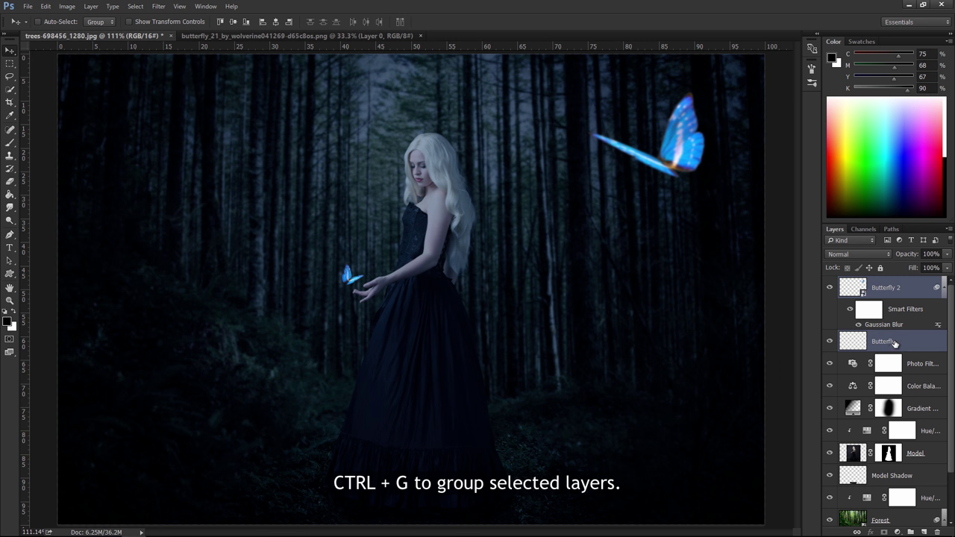
pyautogui.hotkey('ctrl', 'g')
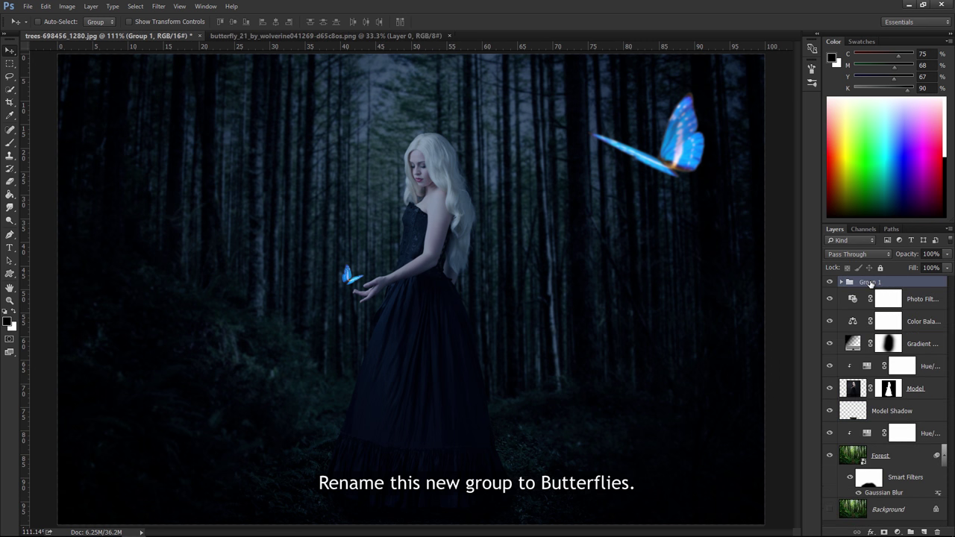
pyautogui.doubleClick(870, 282)
pyautogui.write('Bu')
pyautogui.write('tterflies')
pyautogui.press('Return')
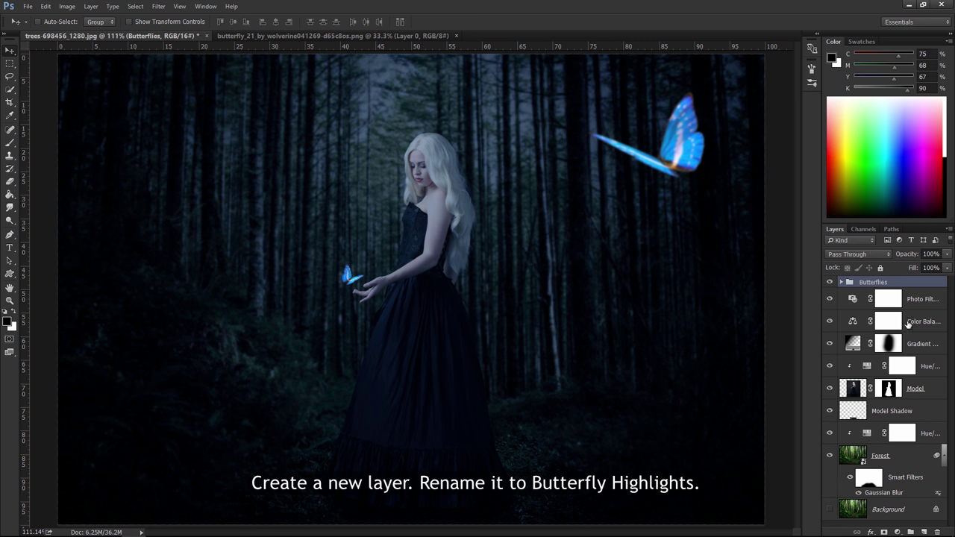
# - Add an empty layer above the group named Butterfly Highlights
pyautogui.click(924, 531)
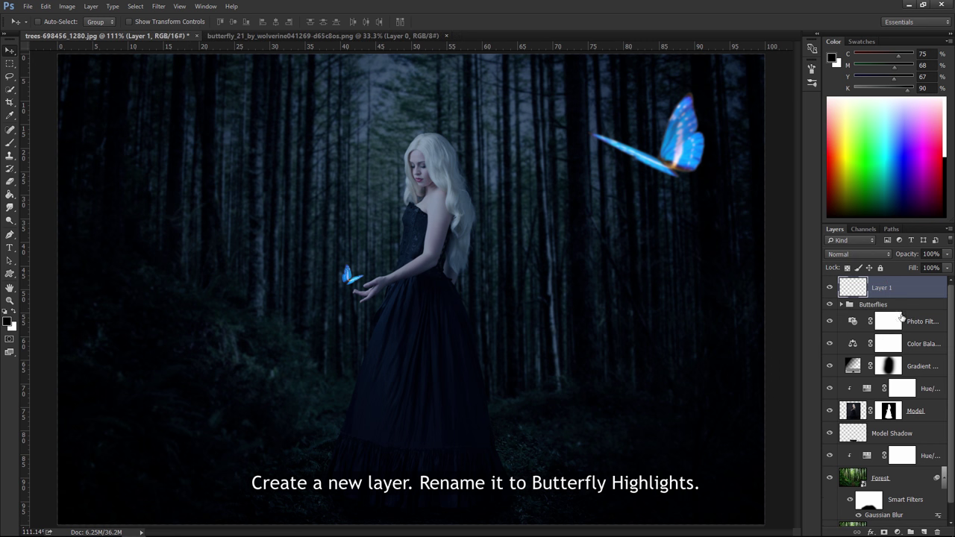
pyautogui.doubleClick(882, 288)
pyautogui.write('Butterfly H')
pyautogui.write('ighlights')
pyautogui.press('Return')
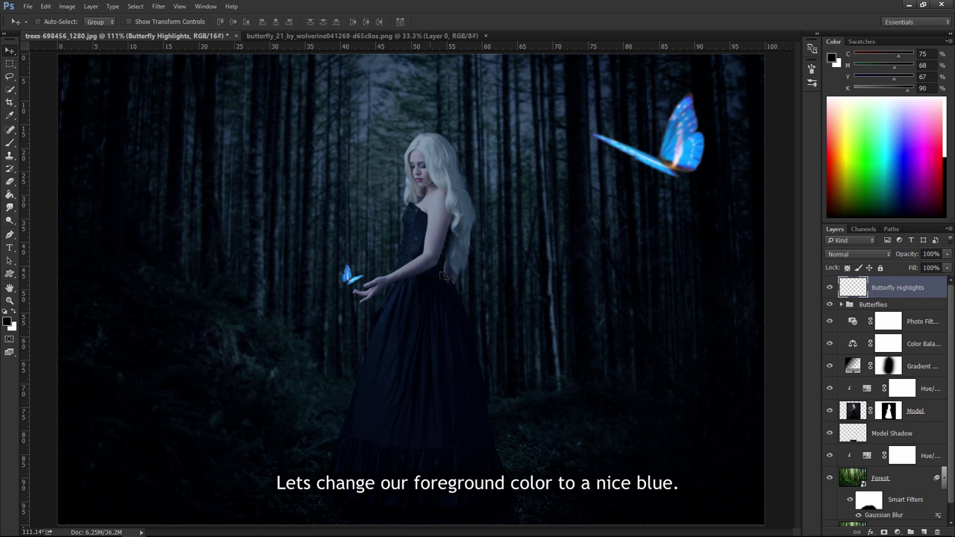
# - Set the foreground colour to bright blue #0060ff
pyautogui.click(8, 321)
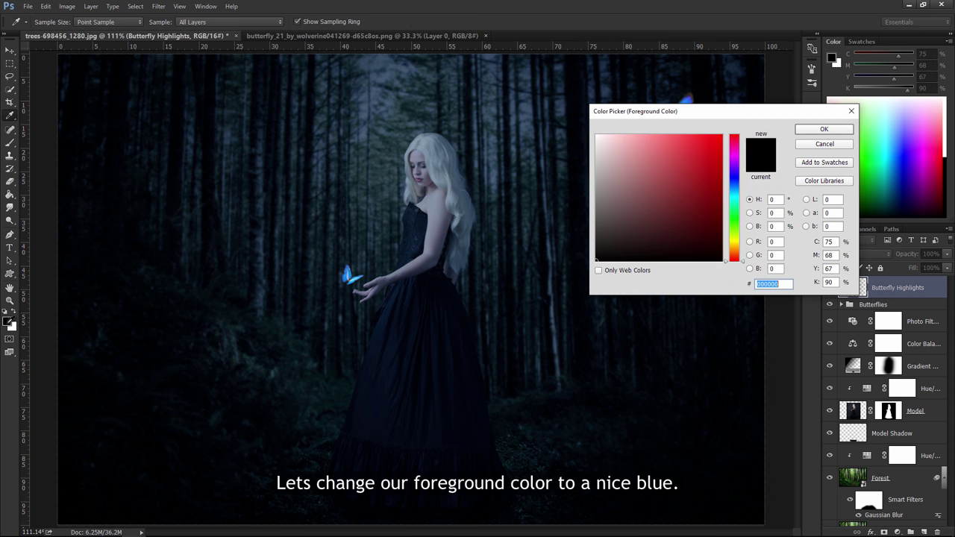
pyautogui.click(735, 189)
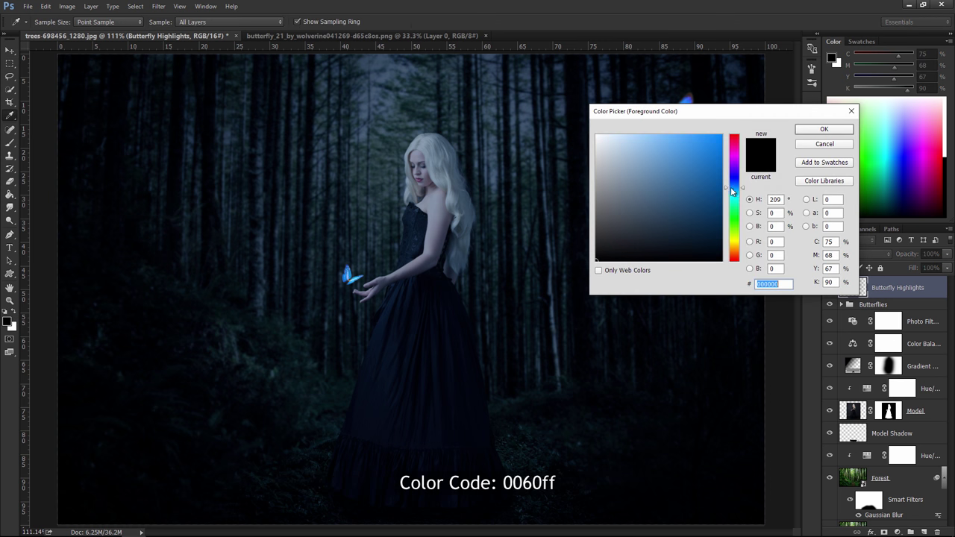
pyautogui.click(722, 136)
pyautogui.moveTo(734, 191); pyautogui.dragTo(733, 189)
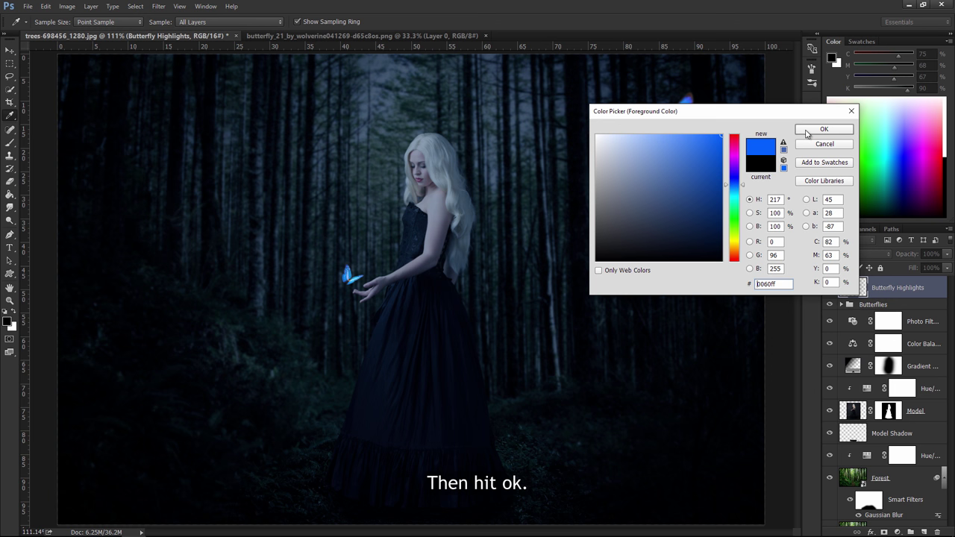
pyautogui.click(807, 131)
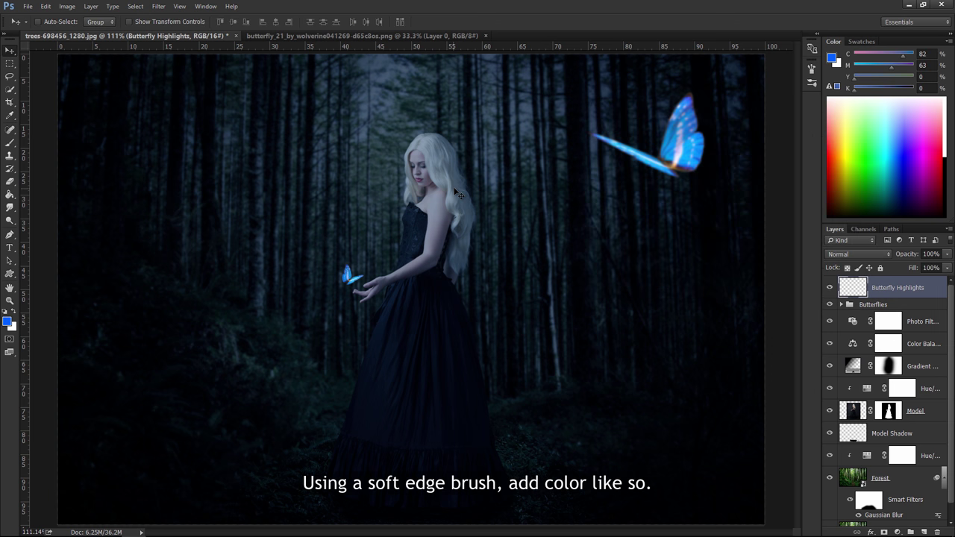
# - Brush a blue glow over the hand butterfly, blended Linear Dodge (Add) at 70% opacity
pyautogui.press('b')
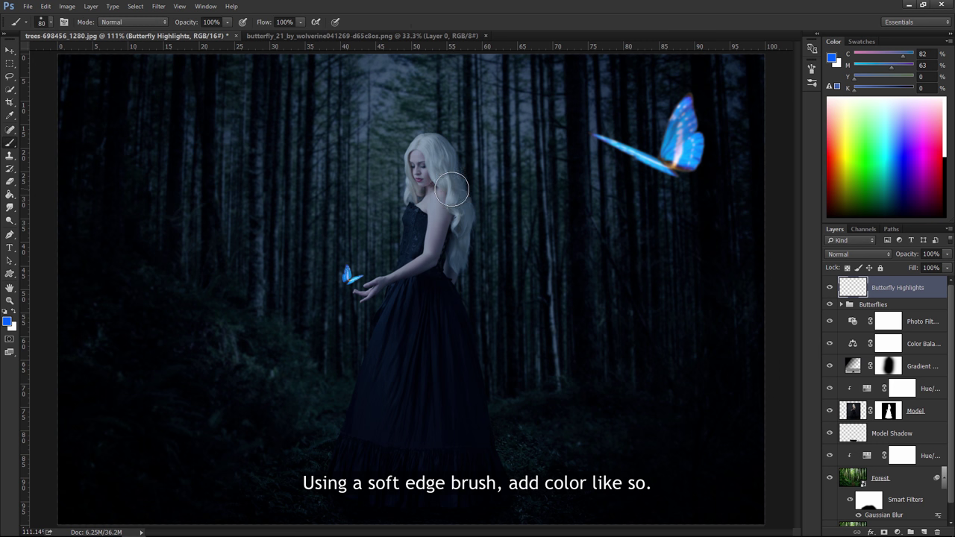
pyautogui.press('[')
pyautogui.moveTo(348, 272); pyautogui.dragTo(355, 275)
pyautogui.click(880, 255)
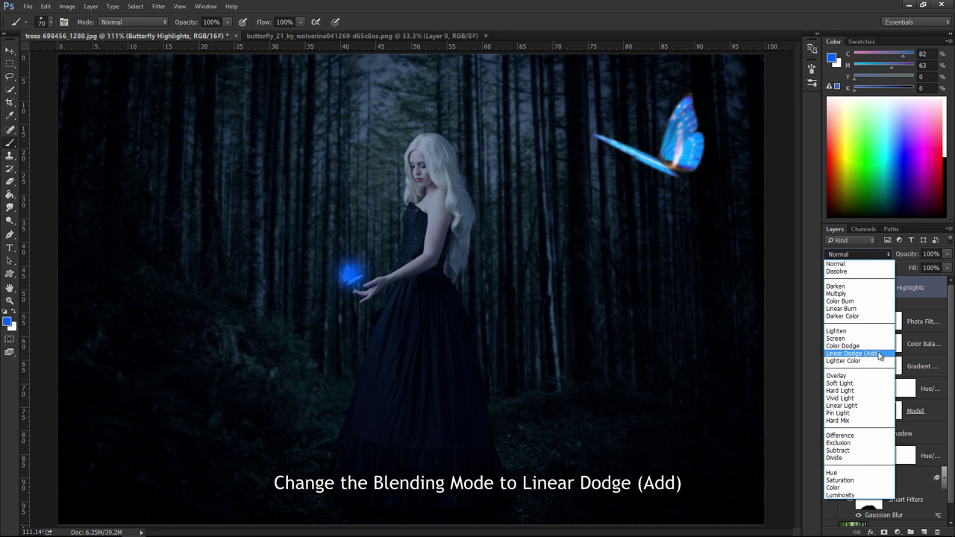
pyautogui.click(879, 354)
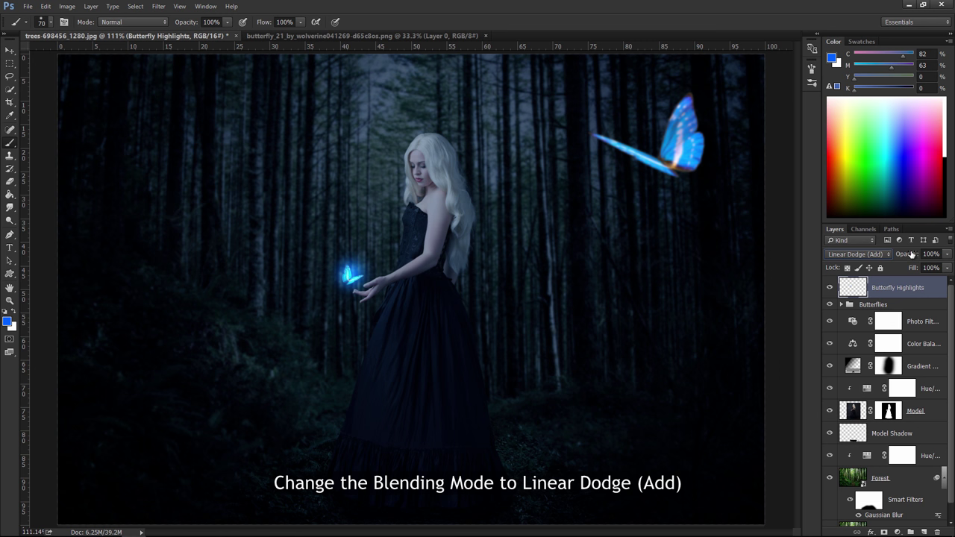
pyautogui.moveTo(919, 255); pyautogui.dragTo(899, 261)
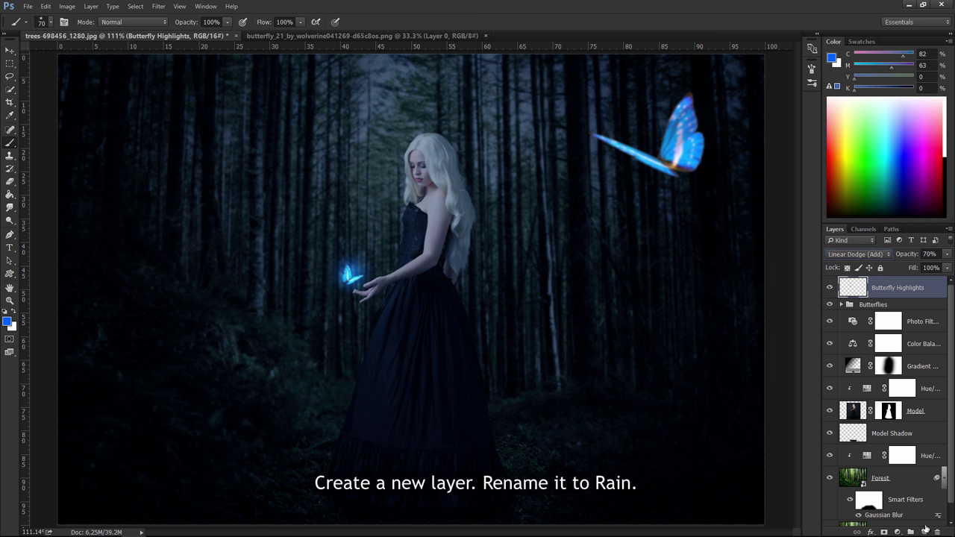
# - Add a new layer named Rain and make white the painting colour
pyautogui.click(924, 531)
pyautogui.doubleClick(885, 288)
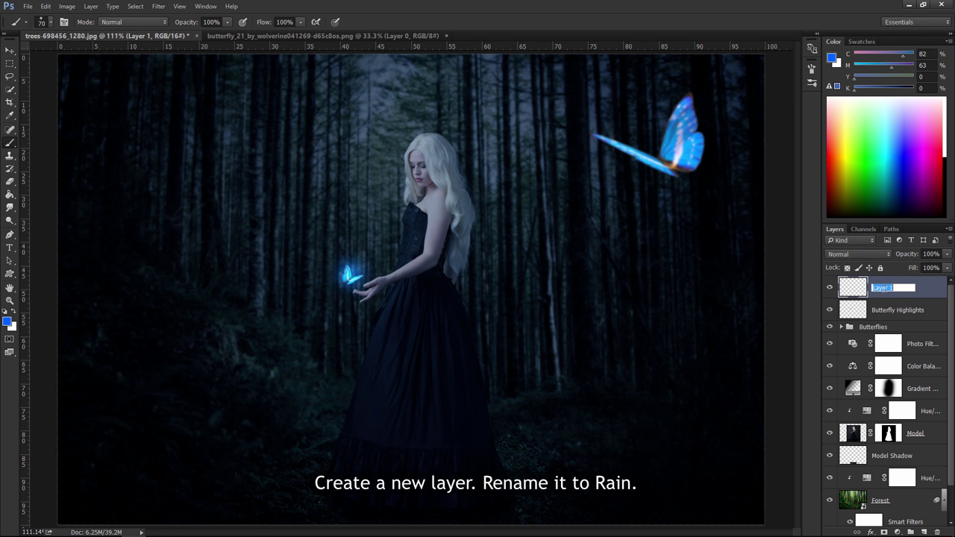
pyautogui.write('Rai')
pyautogui.write('n')
pyautogui.press('Return')
pyautogui.press('x')
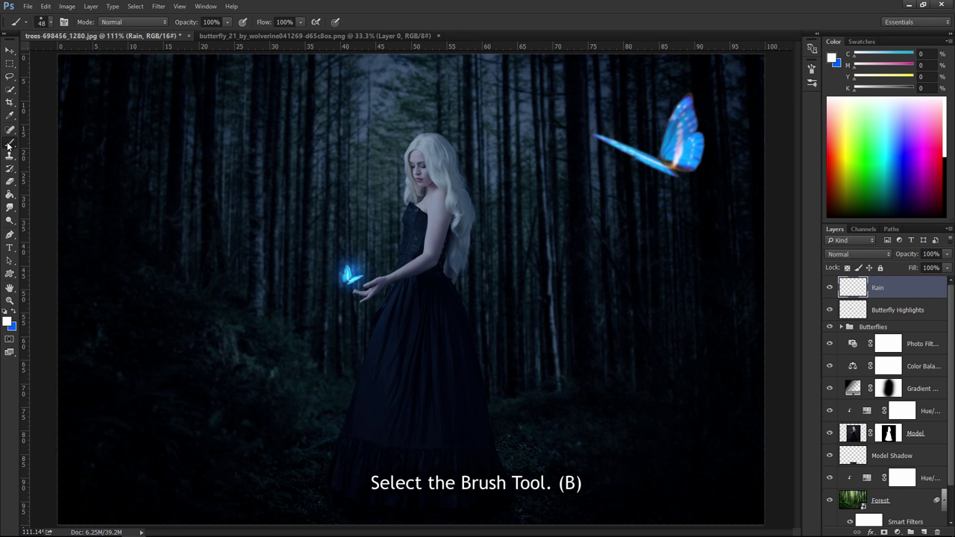
# - Stamp white streaks with the 2500 rain brush and fade the layer to 2% opacity
pyautogui.click(51, 22)
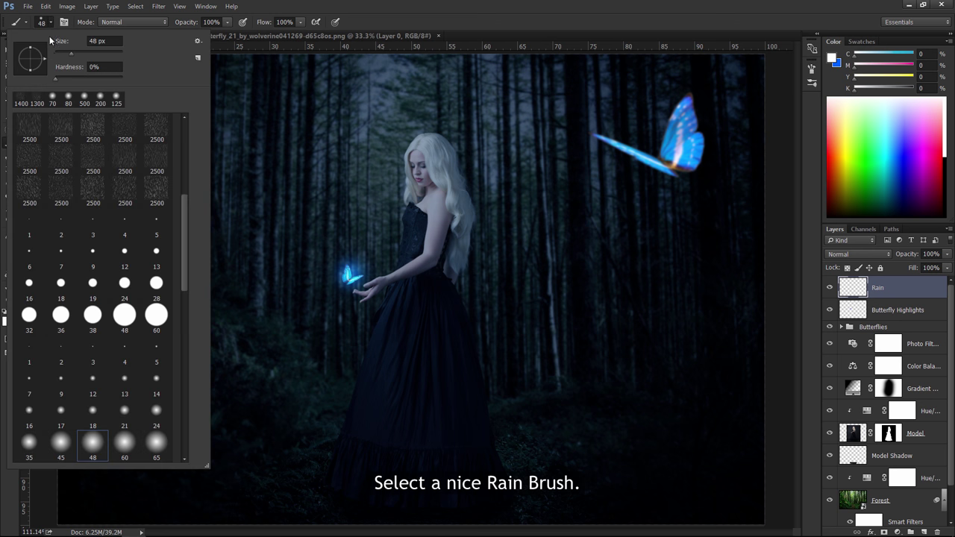
pyautogui.moveTo(185, 217); pyautogui.dragTo(182, 183)
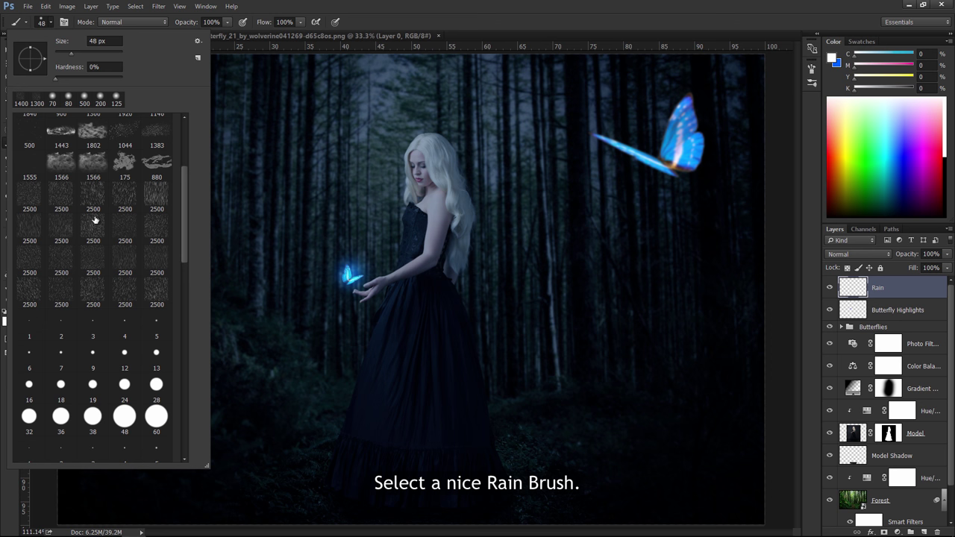
pyautogui.doubleClick(39, 299)
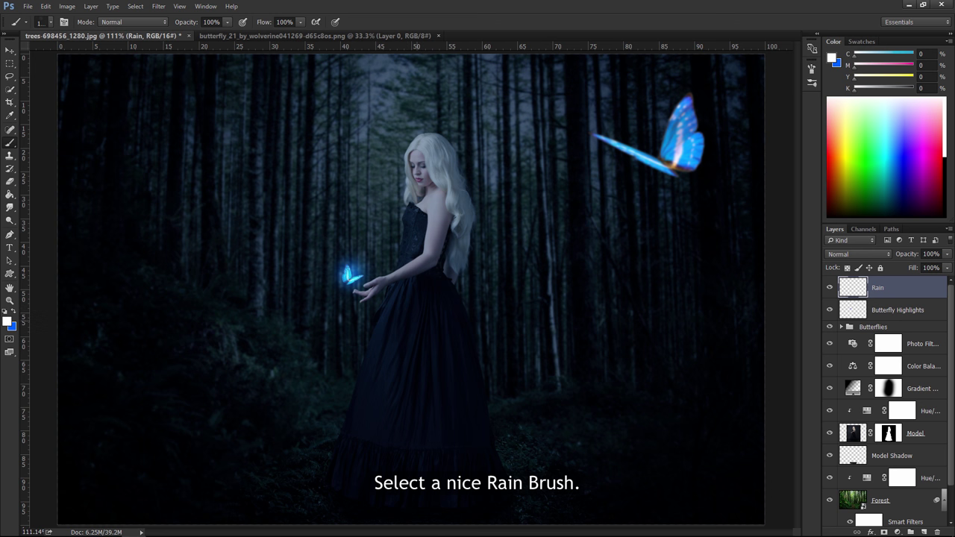
pyautogui.click(411, 291)
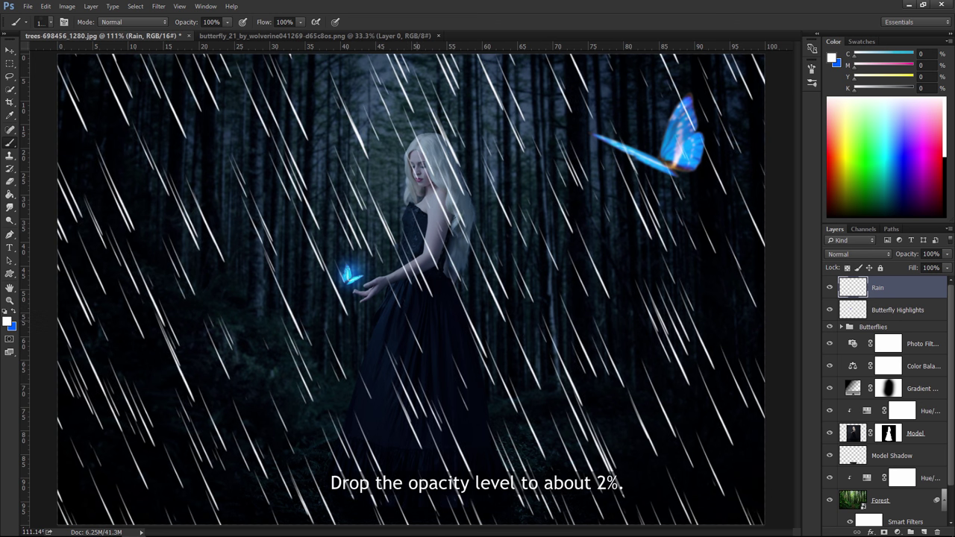
pyautogui.press('v')
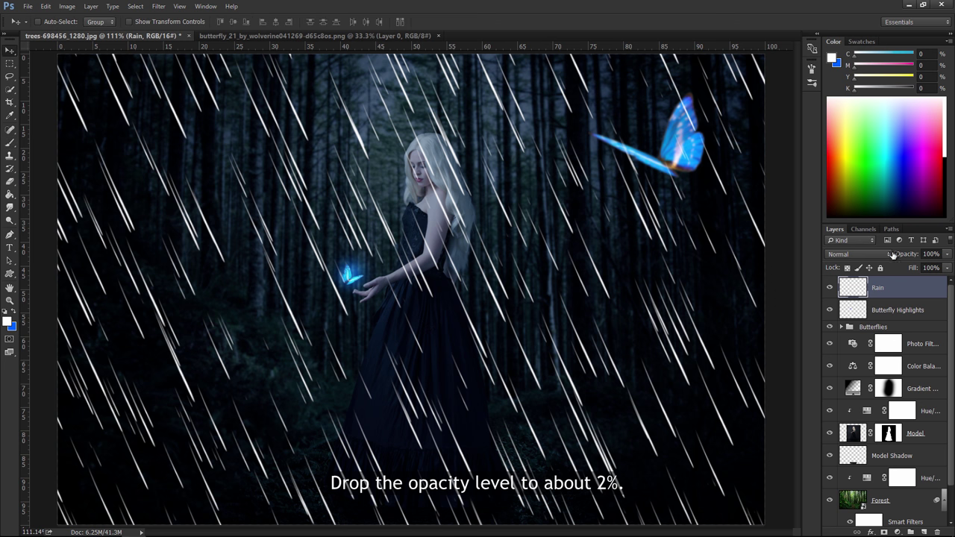
pyautogui.moveTo(912, 255); pyautogui.dragTo(865, 254)
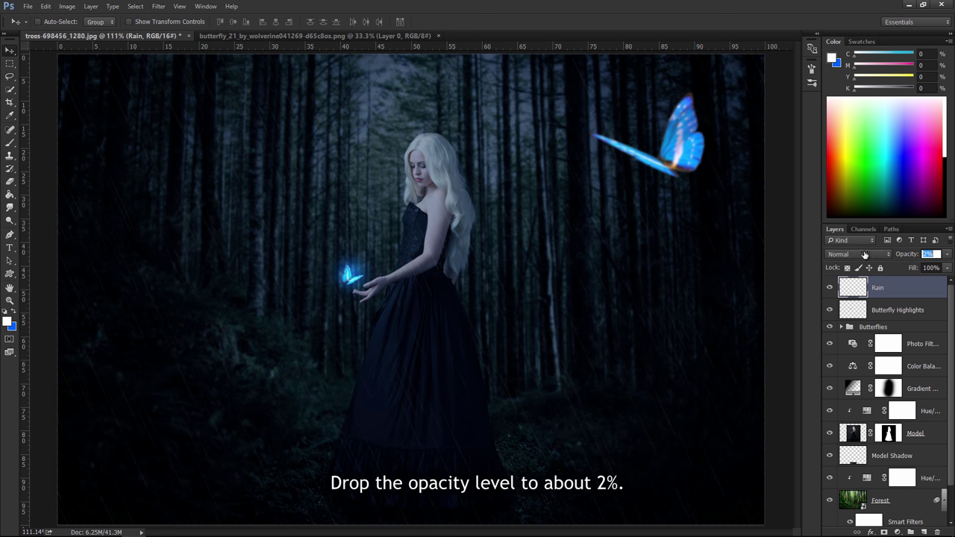
pyautogui.press('Return')
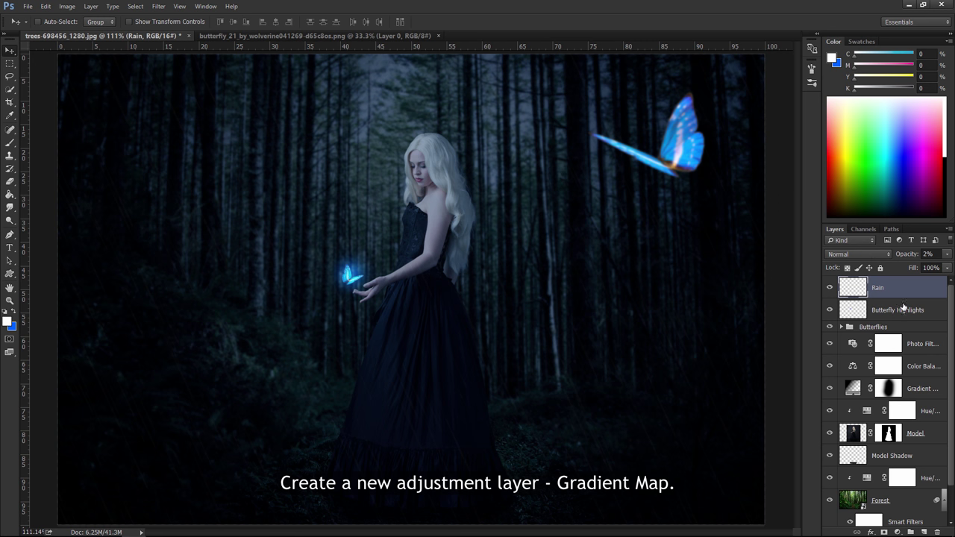
# - Add a Gradient Map whose first colour stop is purple #4a1061
pyautogui.click(899, 531)
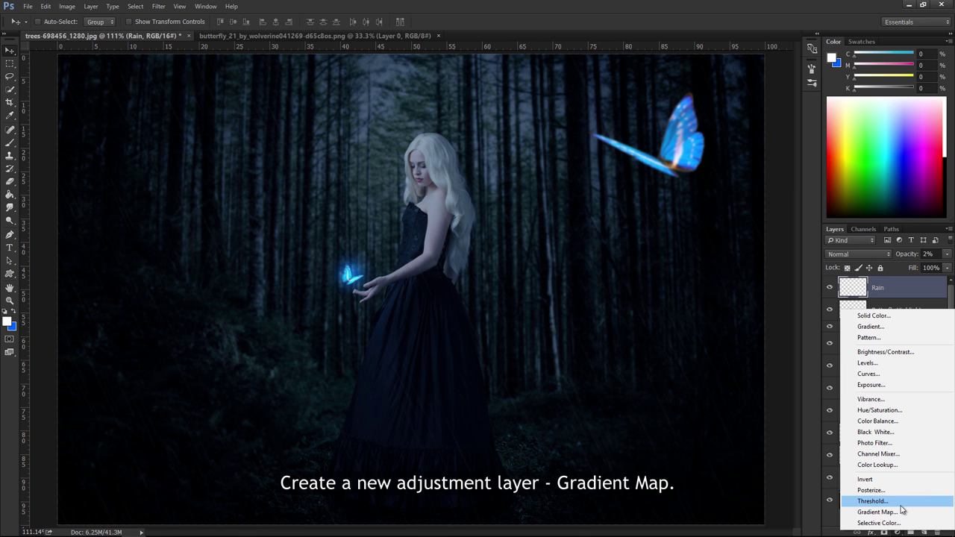
pyautogui.click(902, 512)
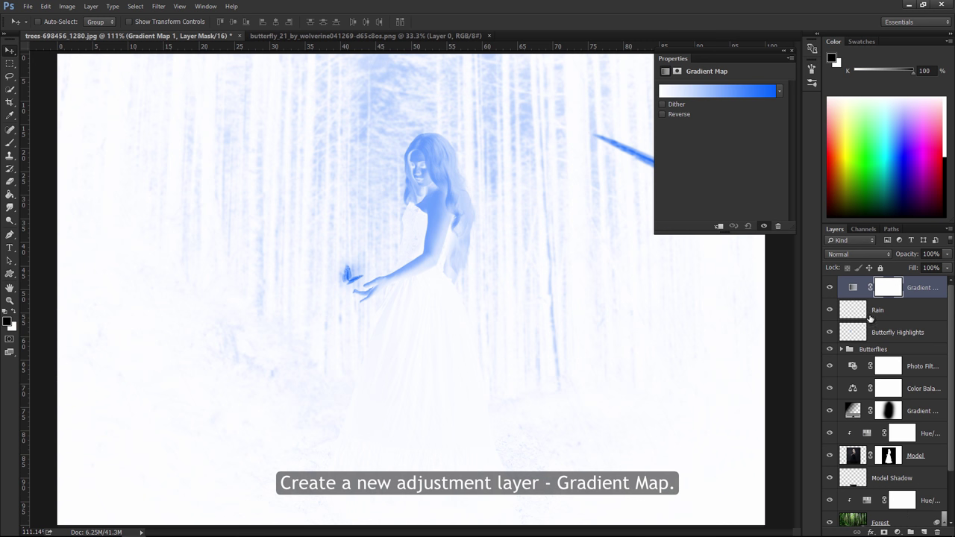
pyautogui.click(695, 91)
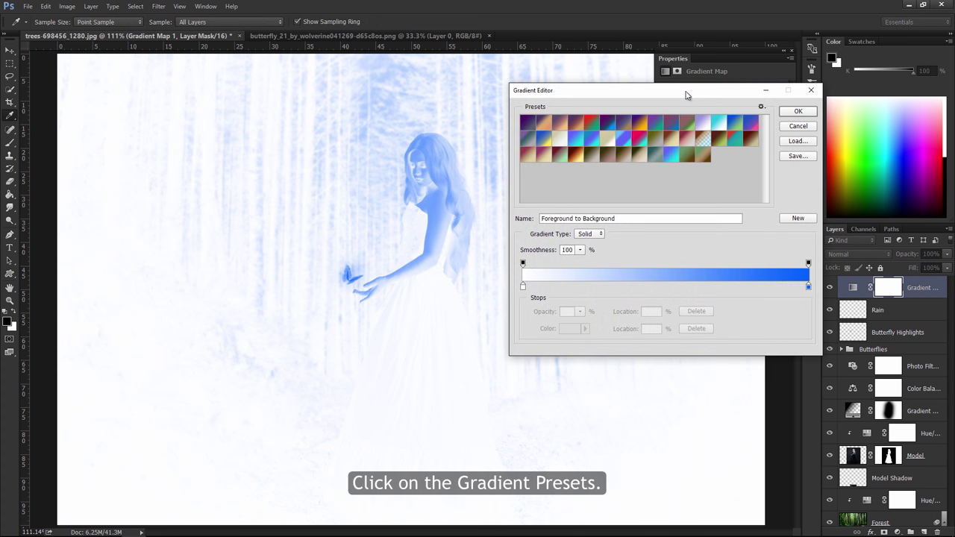
pyautogui.click(523, 289)
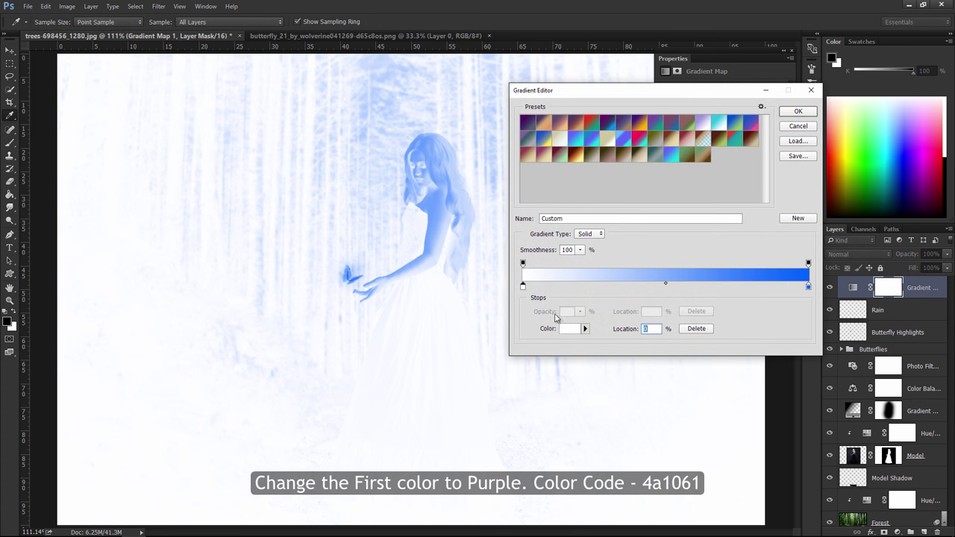
pyautogui.click(567, 330)
pyautogui.press('BackSpace')
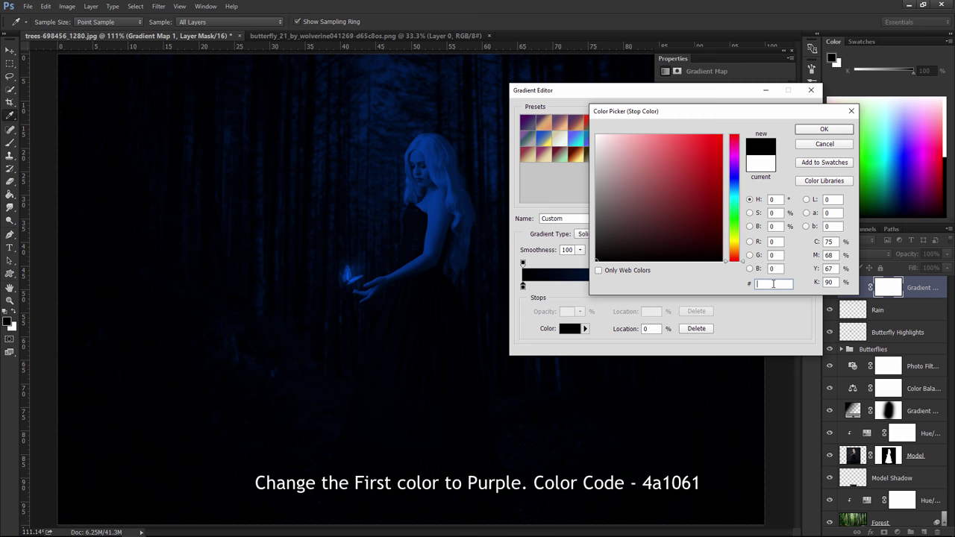
pyautogui.write('4a1061')
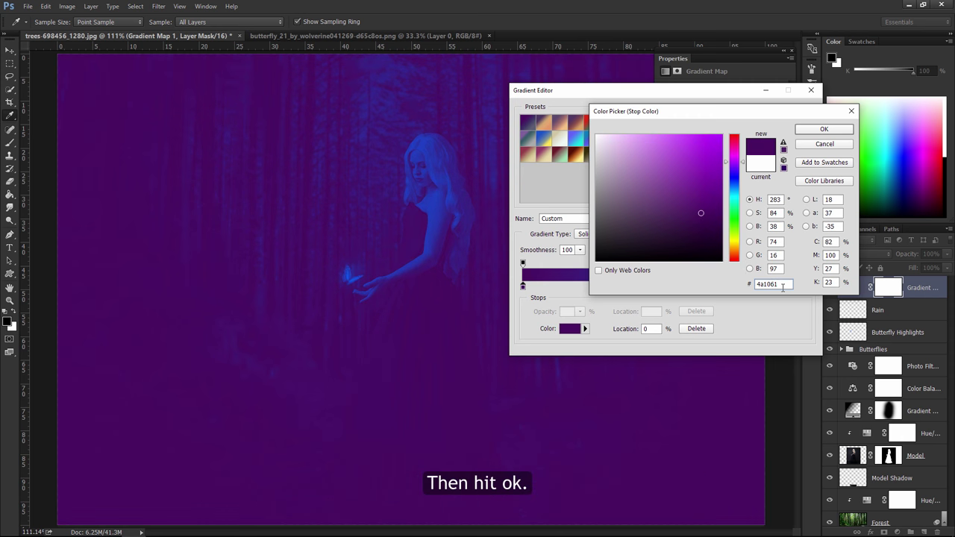
pyautogui.click(826, 131)
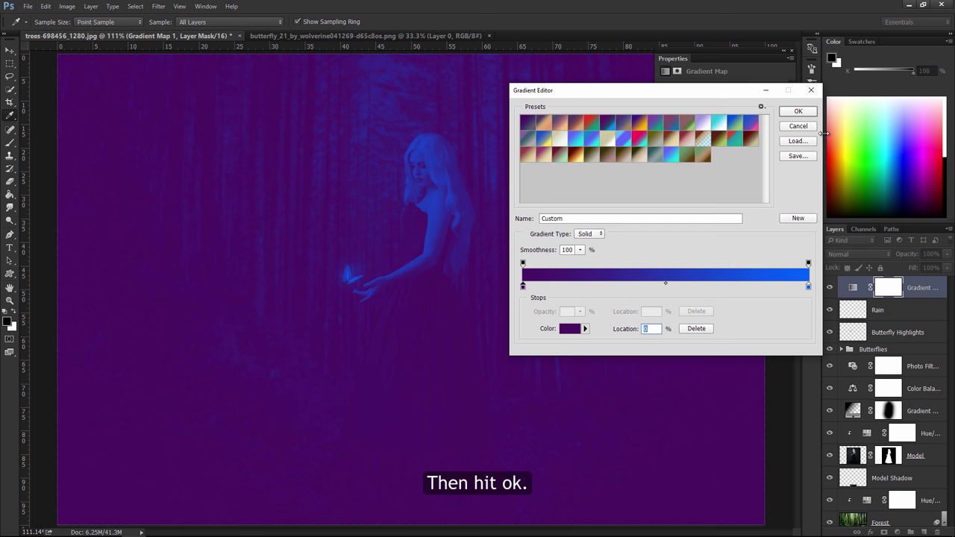
# - Set the gradient's end stop to grey-blue #5a5e70 and apply the gradient
pyautogui.click(809, 287)
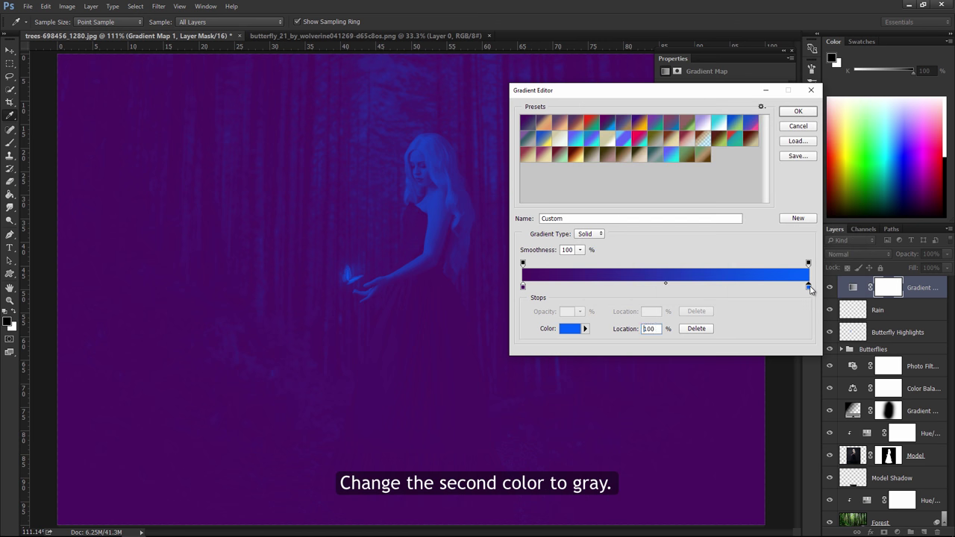
pyautogui.click(572, 328)
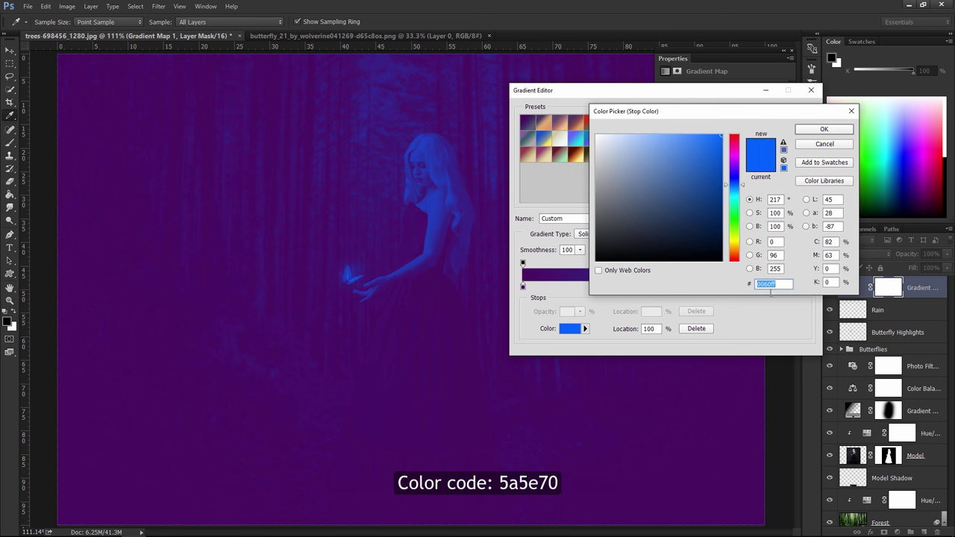
pyautogui.press('BackSpace')
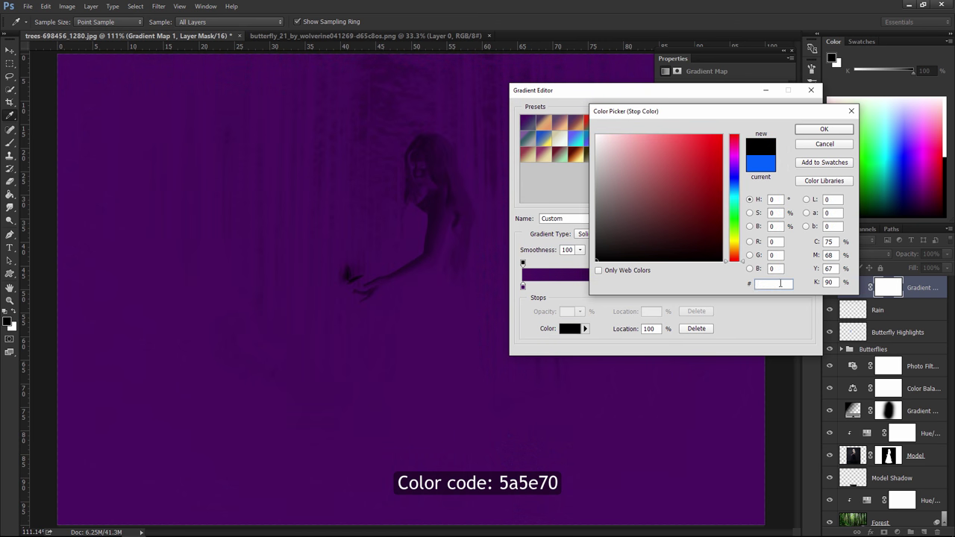
pyautogui.write('5a5e70')
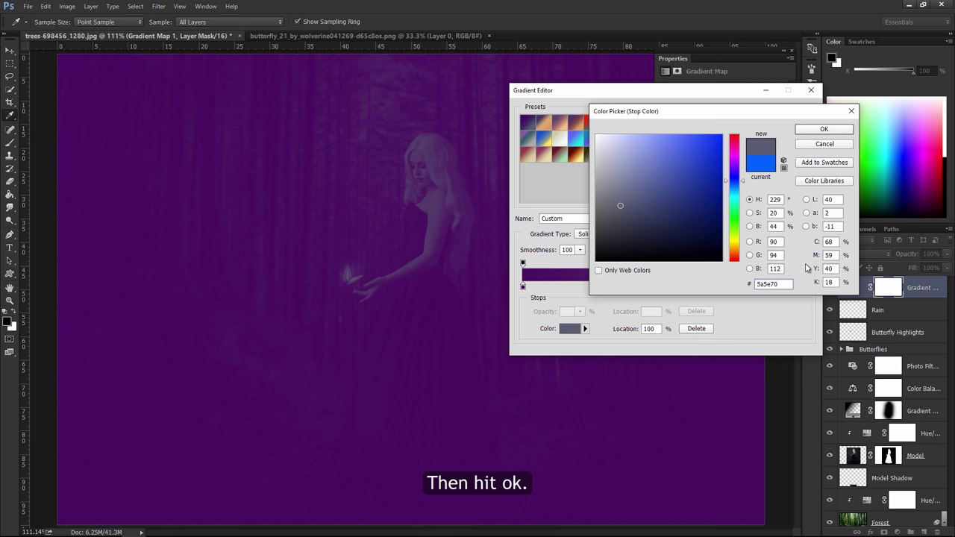
pyautogui.click(824, 129)
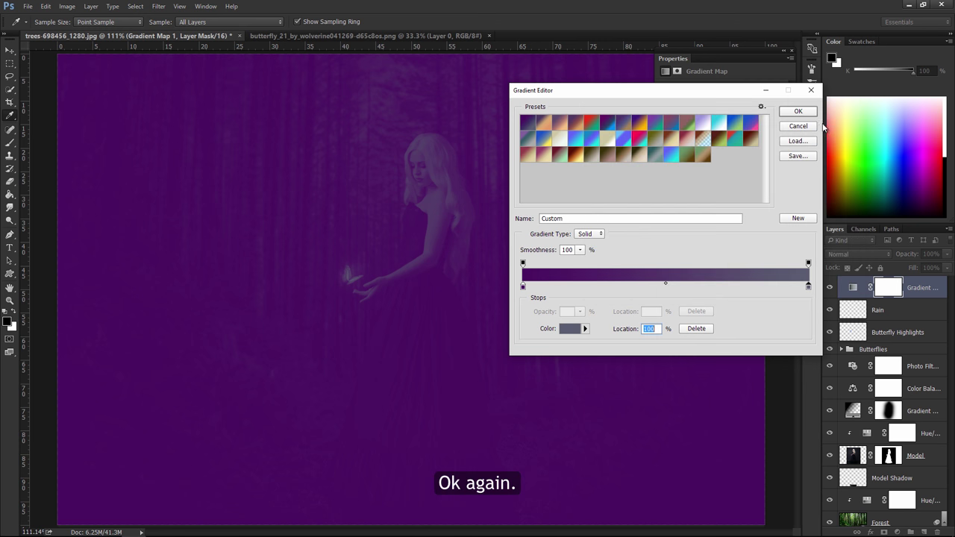
pyautogui.click(804, 111)
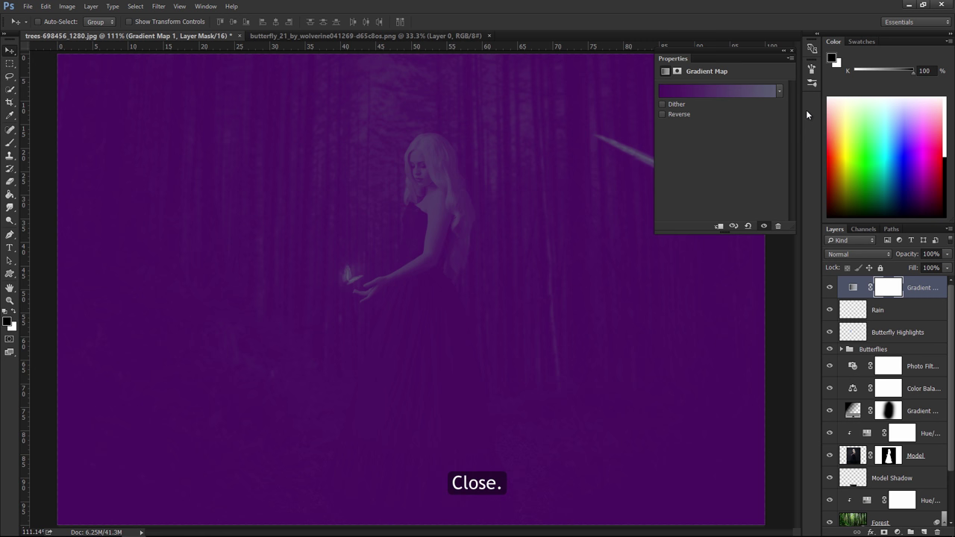
pyautogui.click(792, 50)
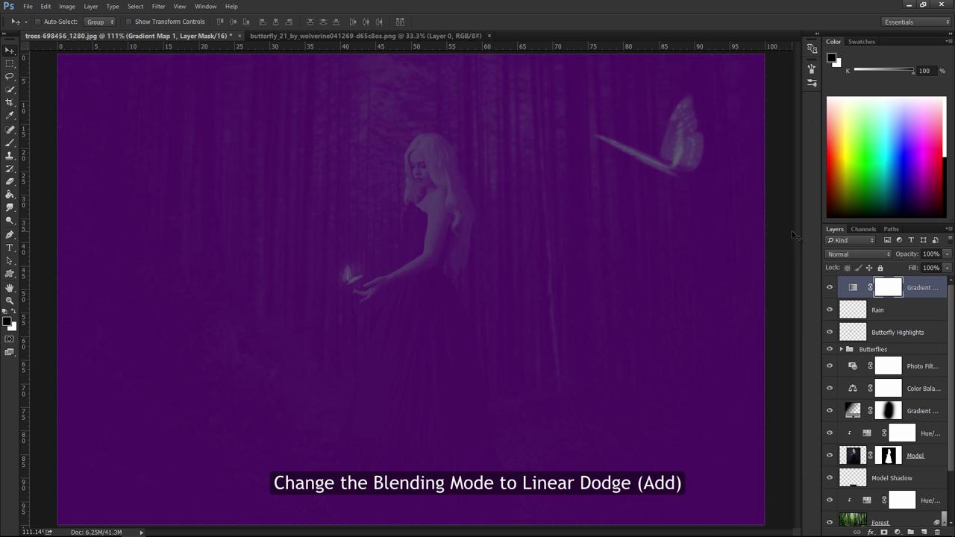
# - Blend the gradient map as Linear Dodge (Add) at 17% opacity
pyautogui.click(857, 254)
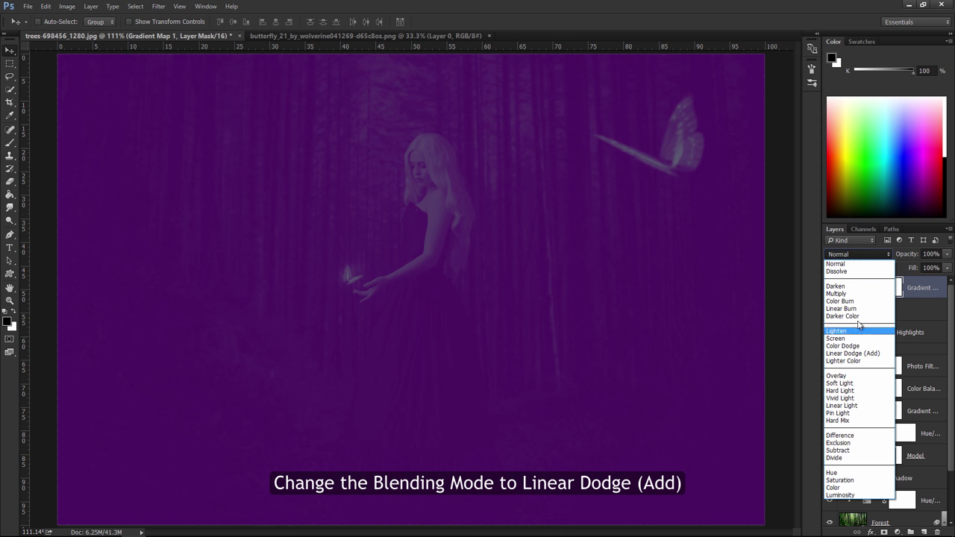
pyautogui.click(861, 354)
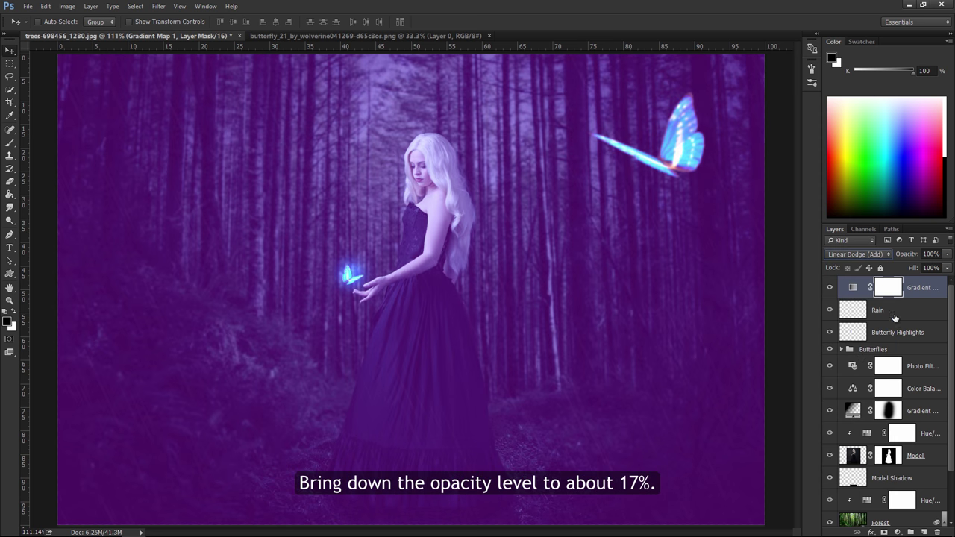
pyautogui.moveTo(912, 255); pyautogui.dragTo(871, 258)
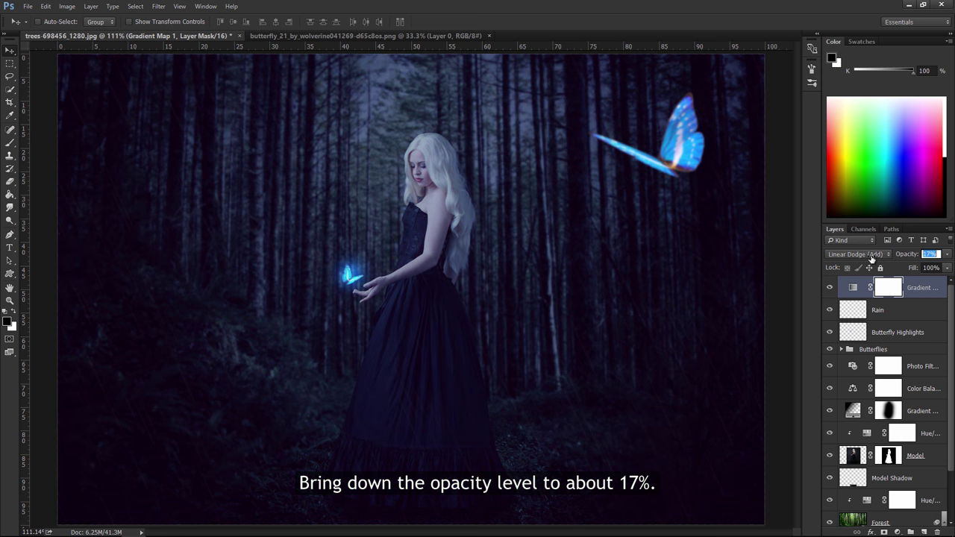
pyautogui.press('Return')
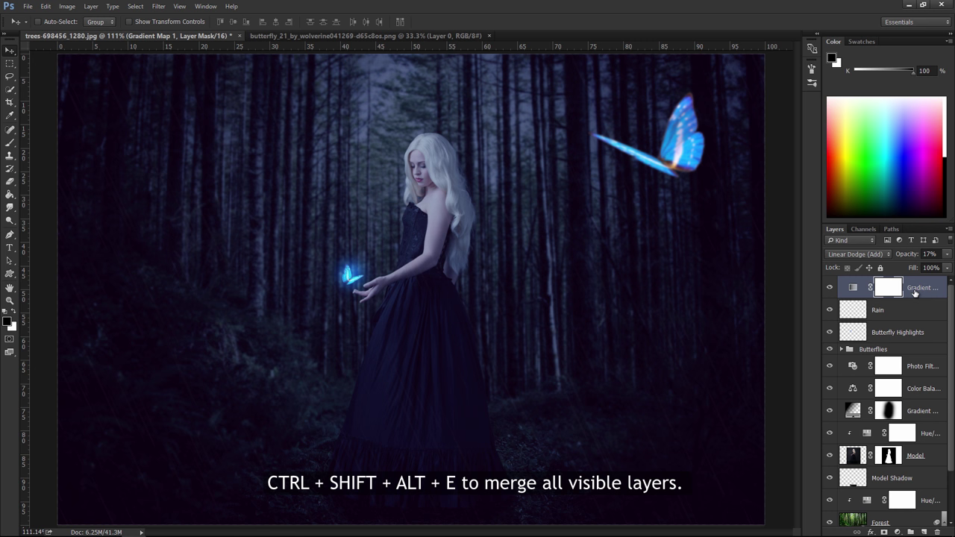
# - Merge all visible layers into a new layer named Details
pyautogui.hotkey('ctrl', 'shift', 'alt', 'e')
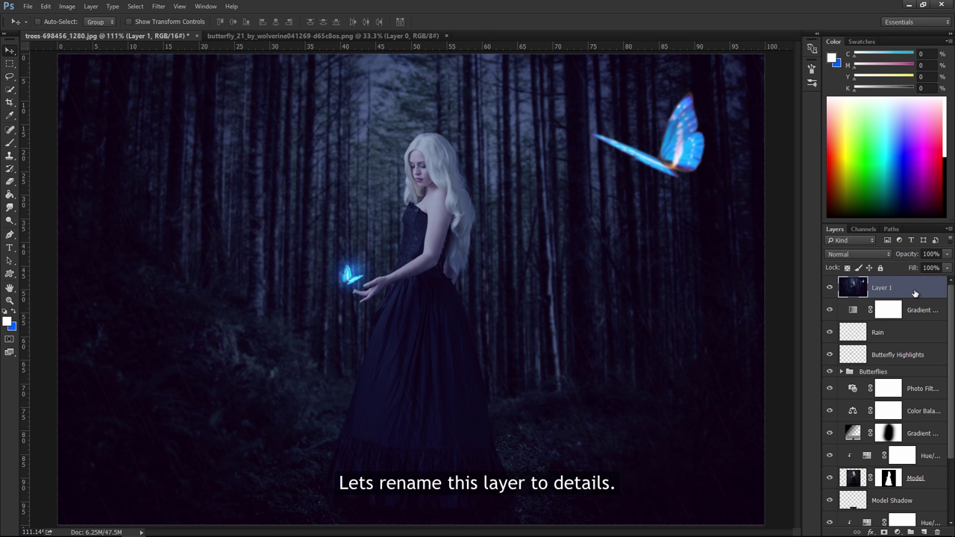
pyautogui.doubleClick(883, 288)
pyautogui.write('Details')
pyautogui.press('Return')
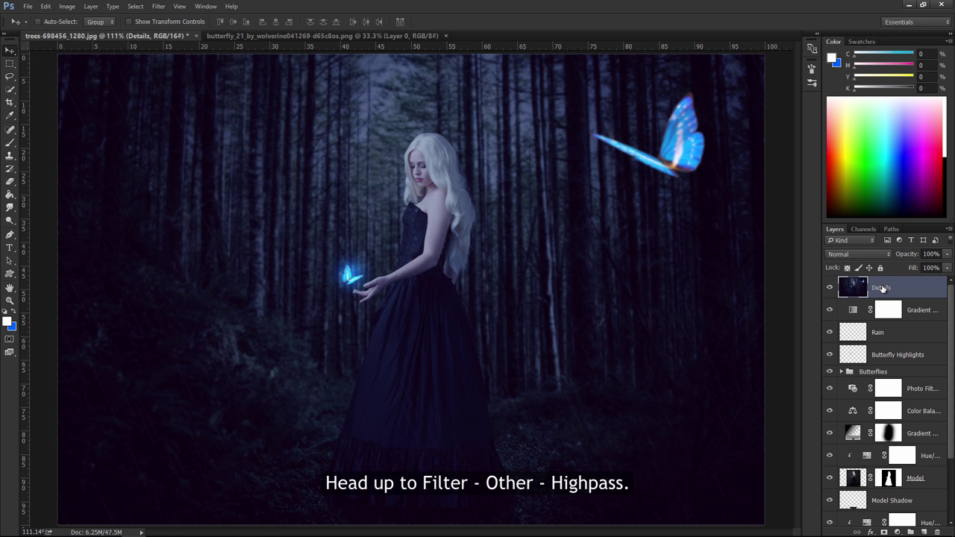
# - Apply a 10-pixel High Pass to Details and blend it Soft Light at 54%
pyautogui.click(159, 6)
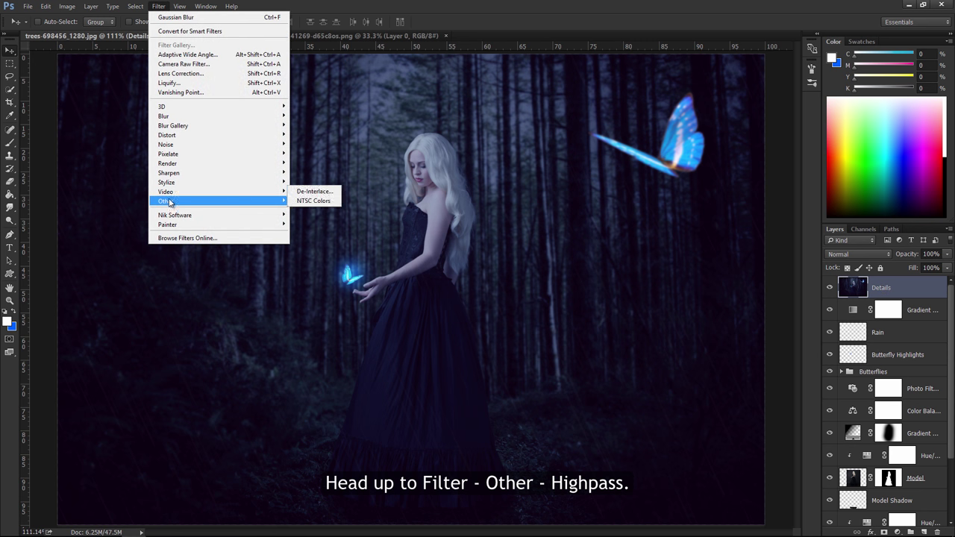
pyautogui.moveTo(166, 201)
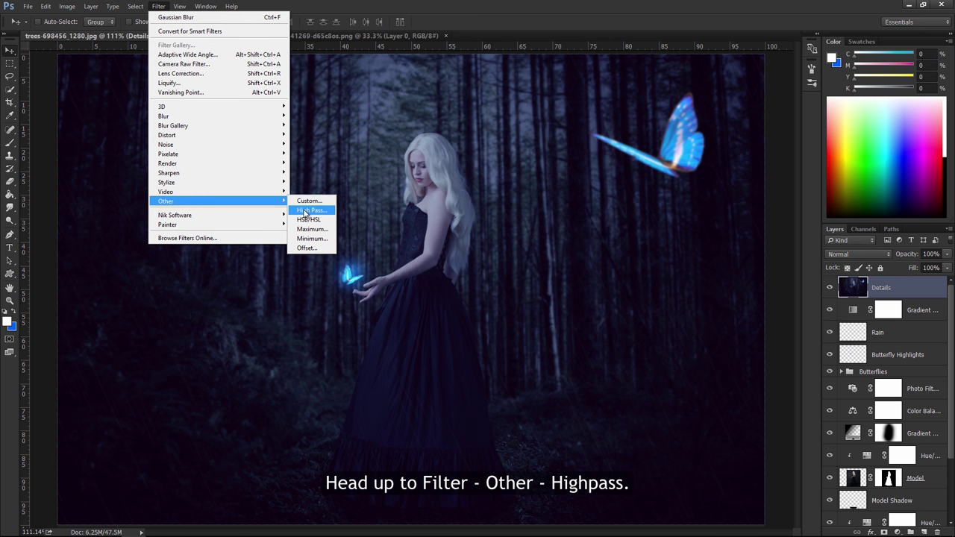
pyautogui.click(307, 211)
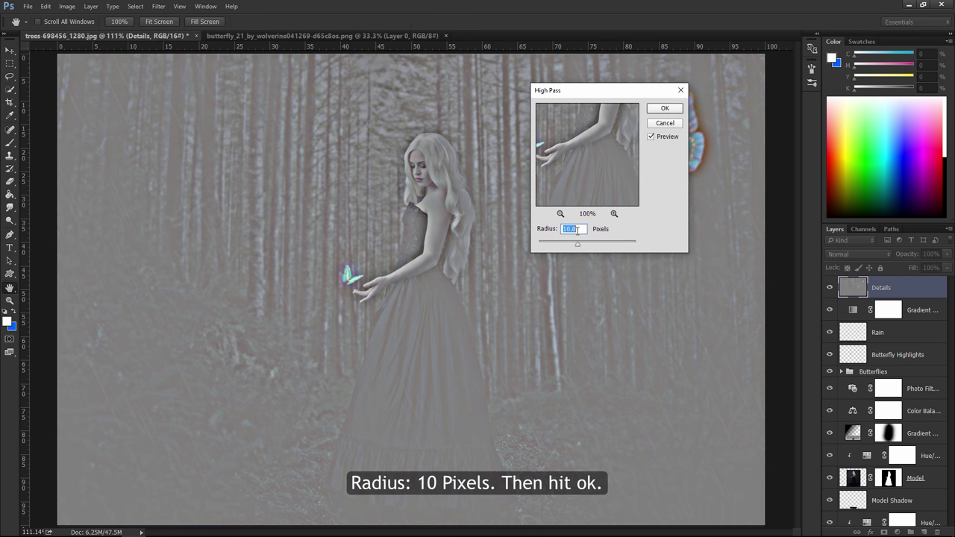
pyautogui.click(665, 109)
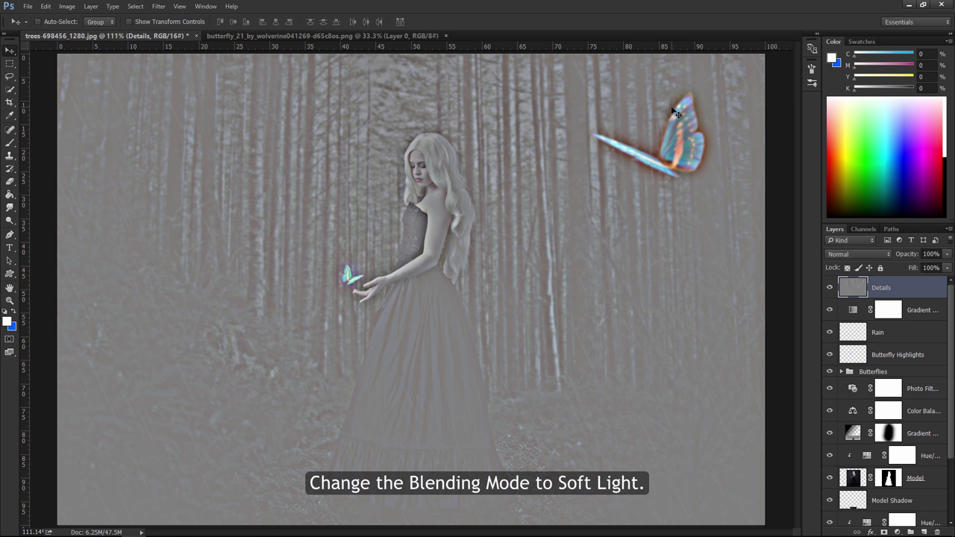
pyautogui.click(833, 257)
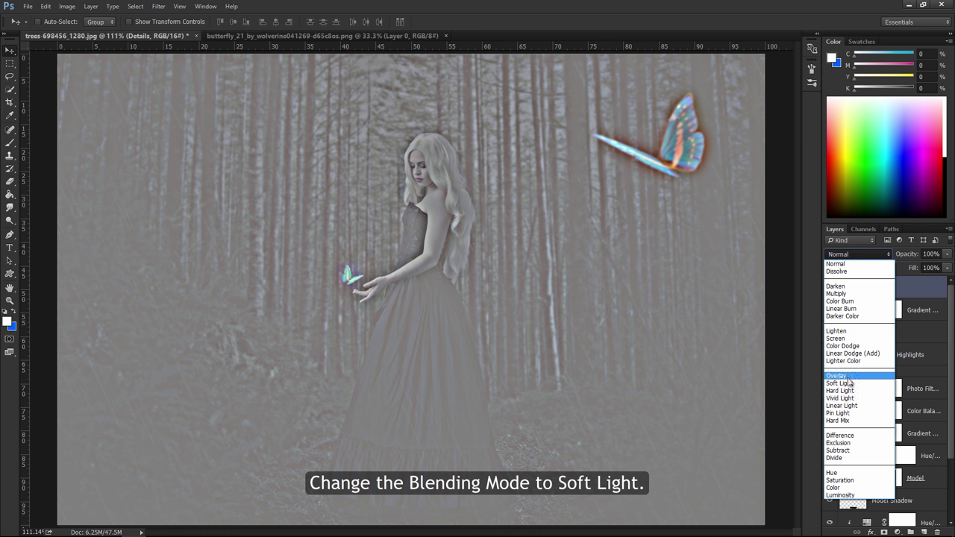
pyautogui.click(874, 384)
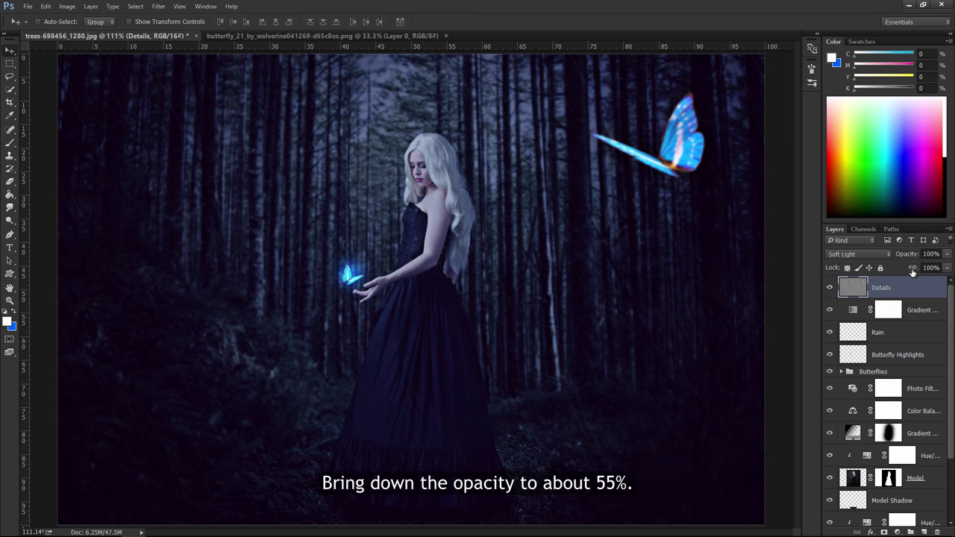
pyautogui.moveTo(915, 258); pyautogui.dragTo(890, 255)
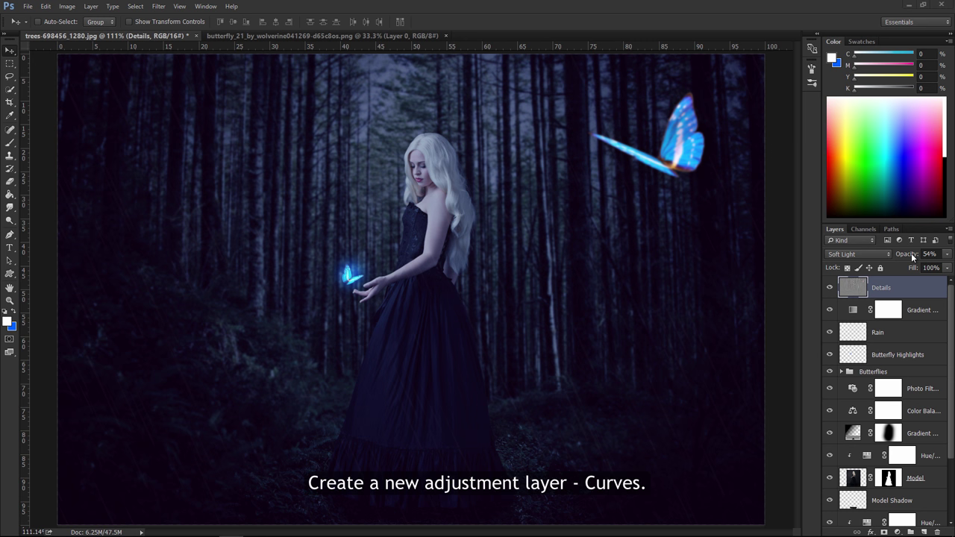
# - Add a Curves adjustment with its midpoint raised to brighten the midtones
pyautogui.click(898, 532)
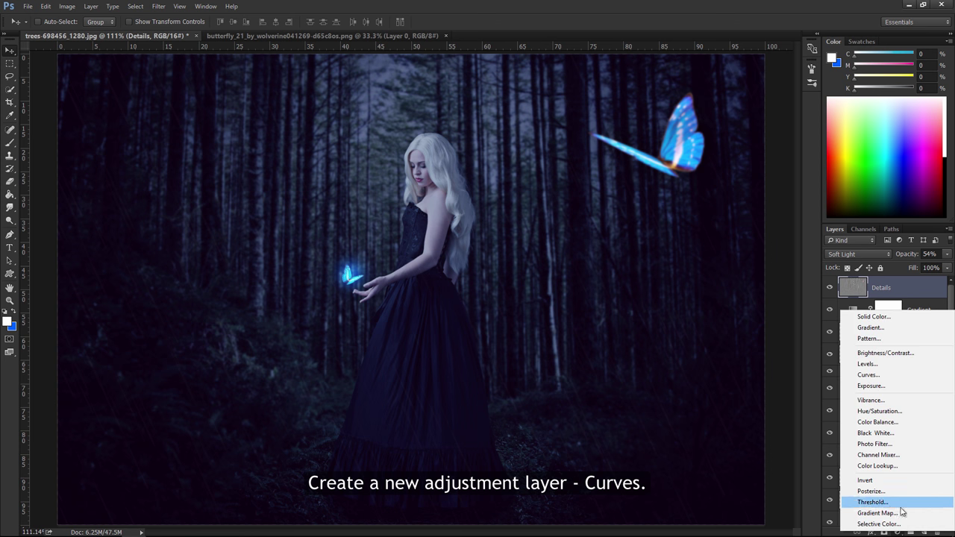
pyautogui.click(890, 381)
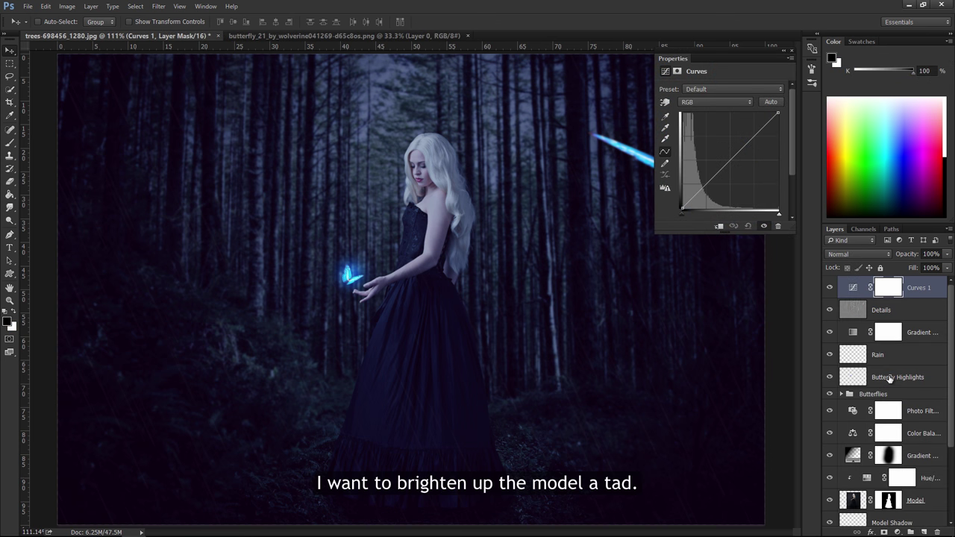
pyautogui.click(730, 159)
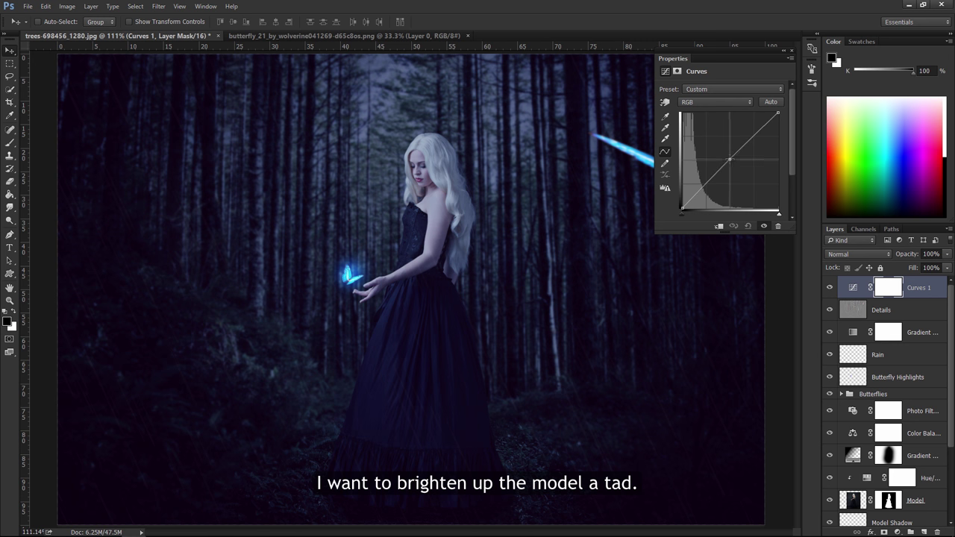
pyautogui.moveTo(730, 159); pyautogui.dragTo(747, 135)
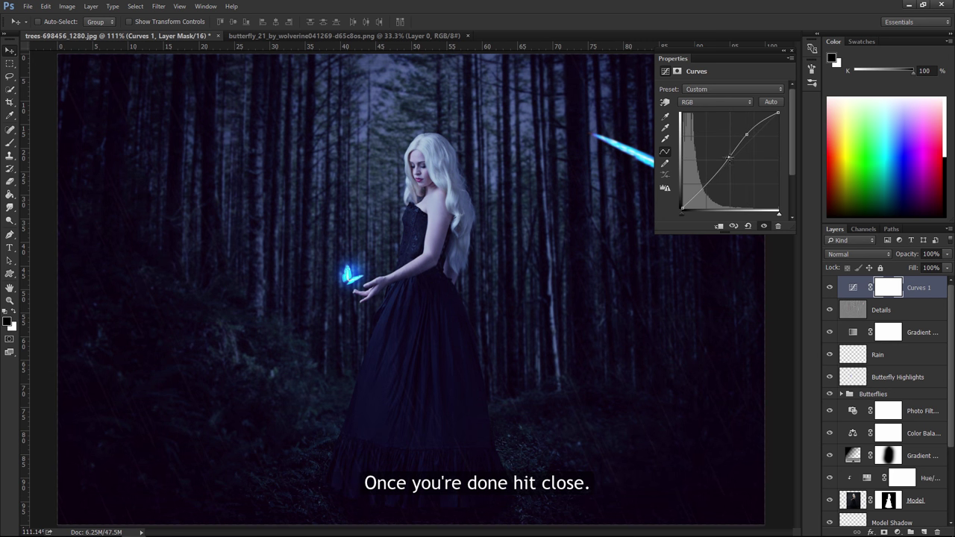
pyautogui.click(792, 51)
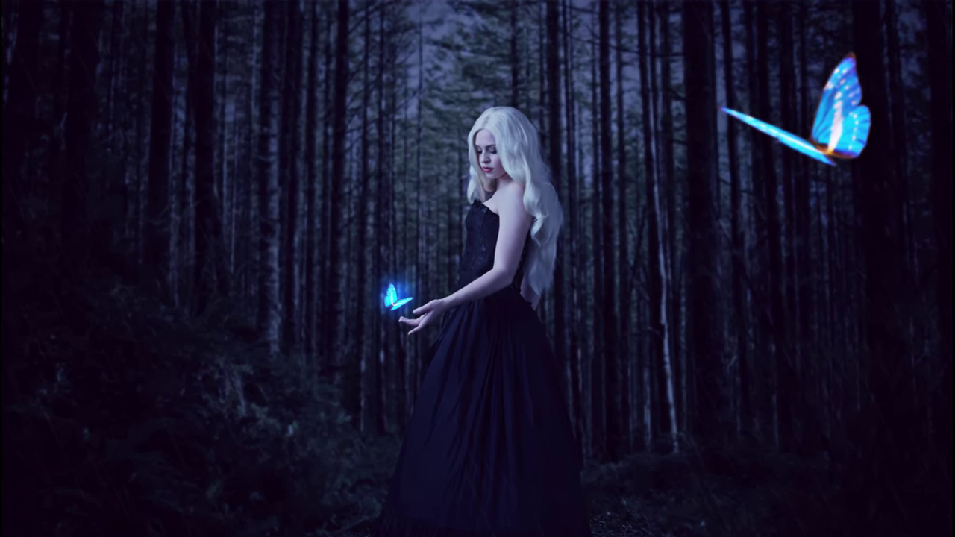